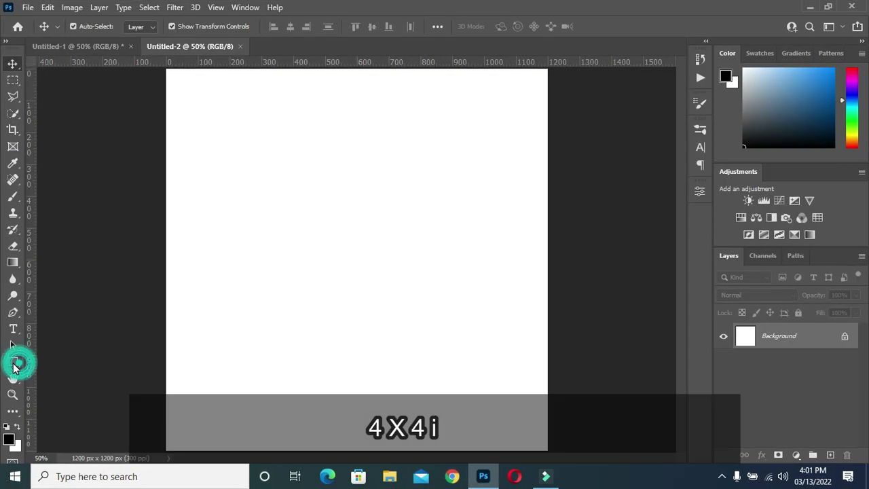
# - Draw a 744 × 136 px black rounded rectangle with 10 px corners across the middle-left of the canvas
pyautogui.click(13, 364)
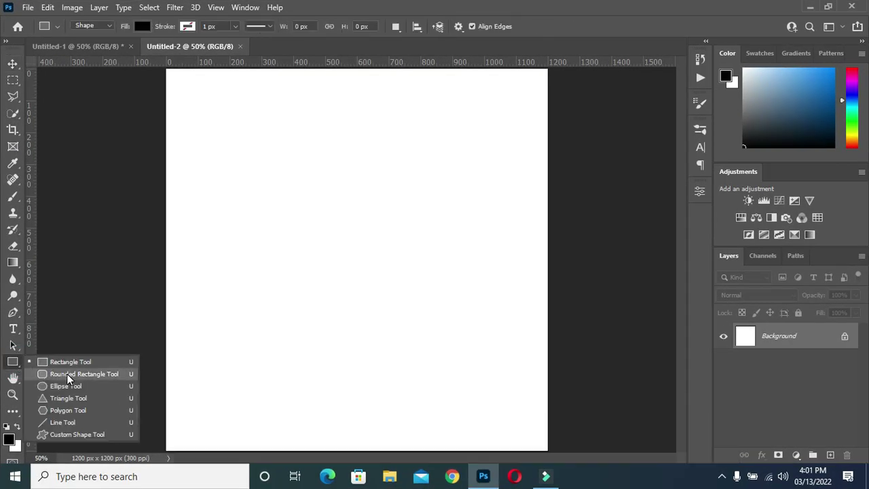
pyautogui.click(67, 373)
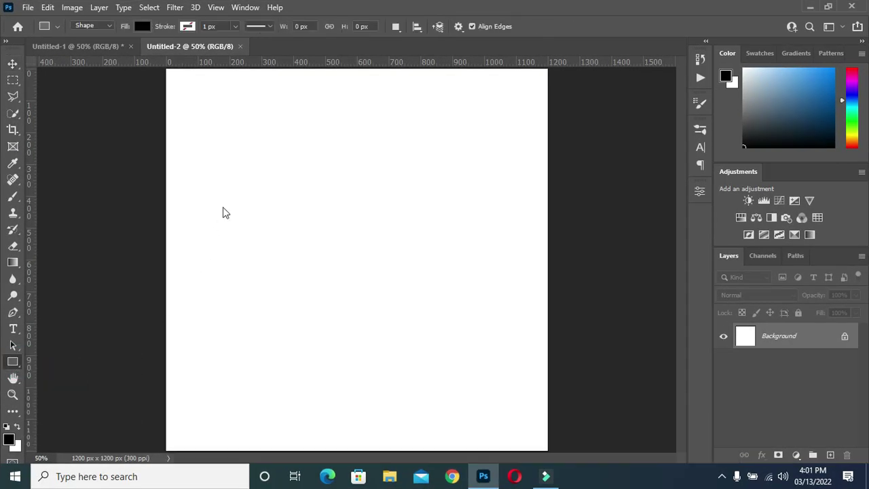
pyautogui.moveTo(212, 230); pyautogui.dragTo(452, 271)
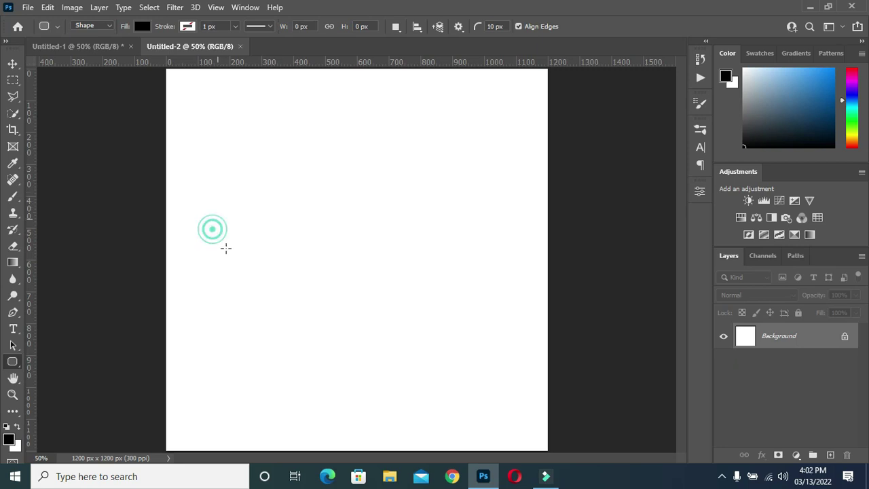
pyautogui.moveTo(453, 271); pyautogui.dragTo(448, 273)
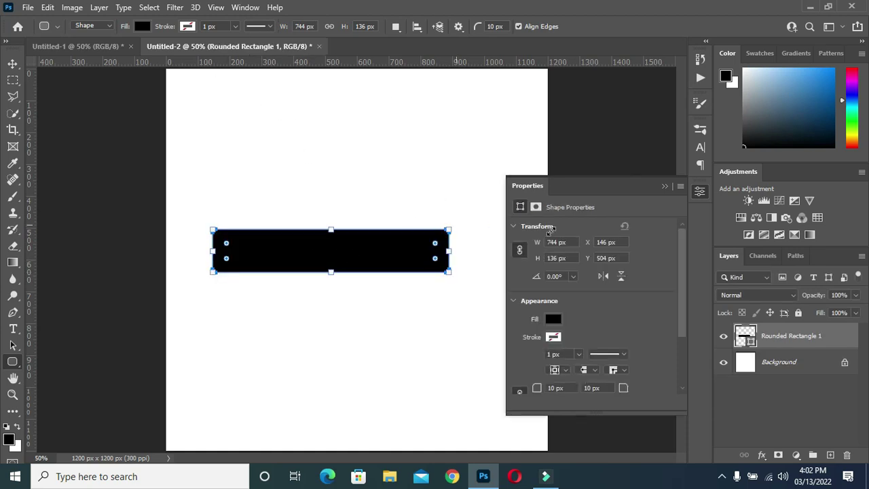
pyautogui.click(664, 185)
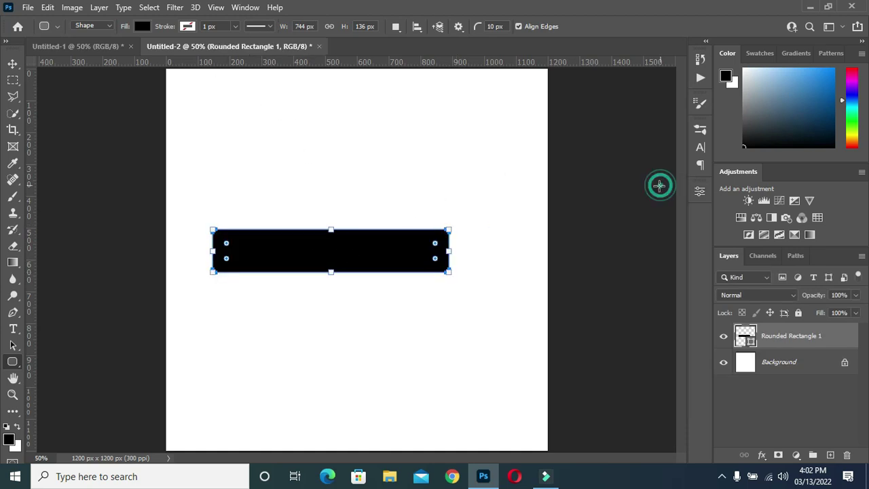
pyautogui.click(13, 64)
pyautogui.click(764, 457)
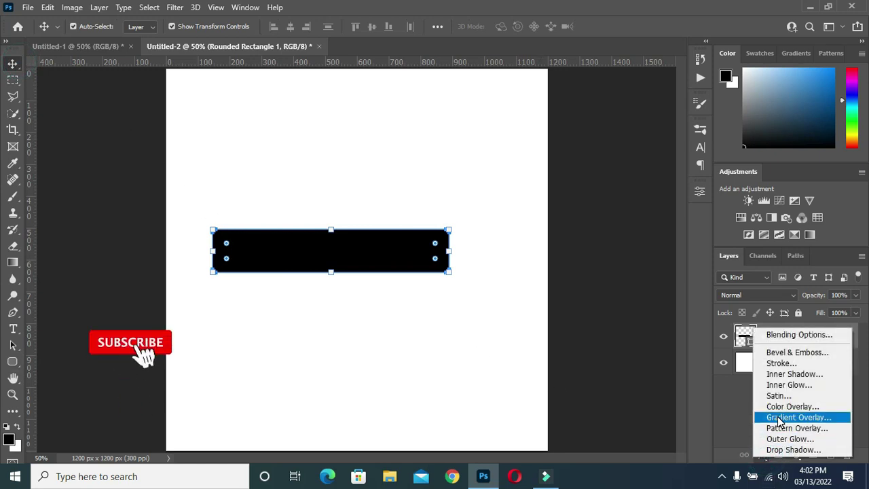
# - Add a Gradient Overlay to the bar and set its left stop to dark orange bb5401
pyautogui.click(460, 364)
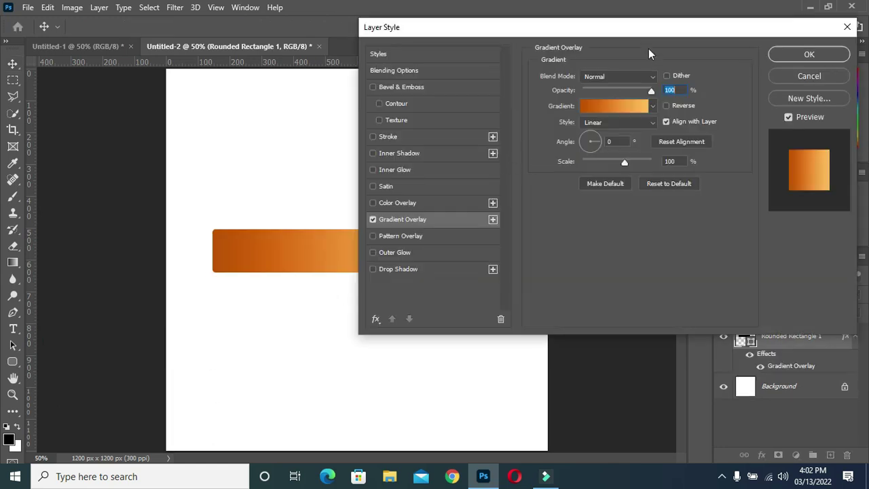
pyautogui.moveTo(633, 24); pyautogui.dragTo(781, 44)
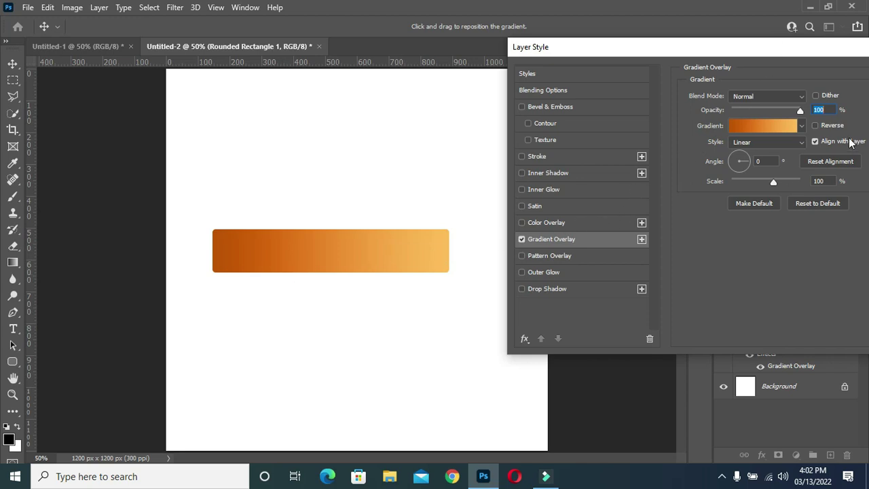
pyautogui.moveTo(738, 48); pyautogui.dragTo(552, 53)
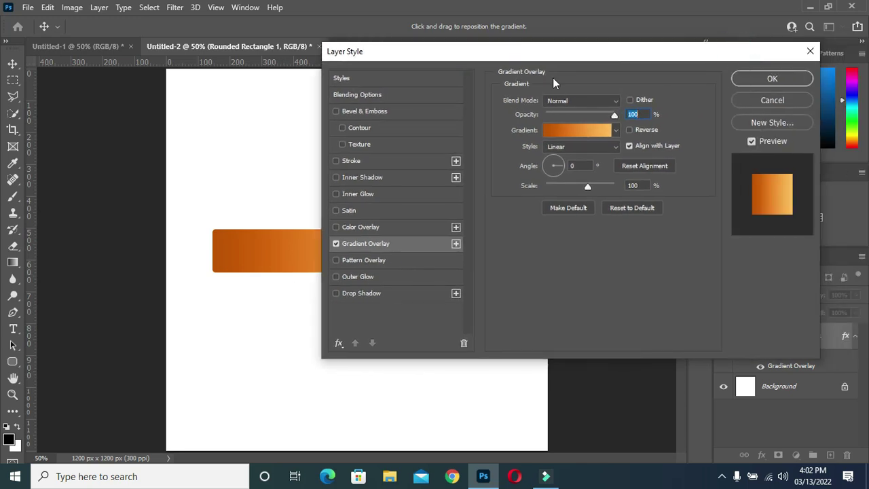
pyautogui.click(561, 129)
pyautogui.click(549, 275)
pyautogui.click(605, 330)
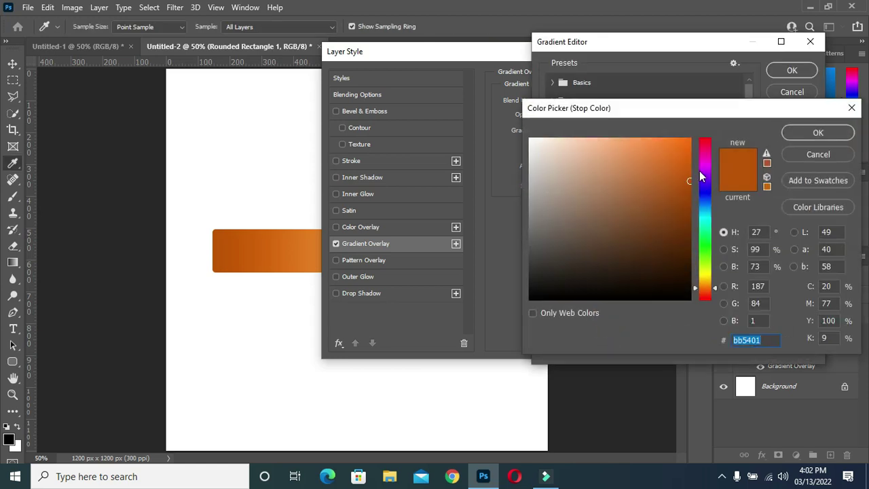
pyautogui.write('bb5401')
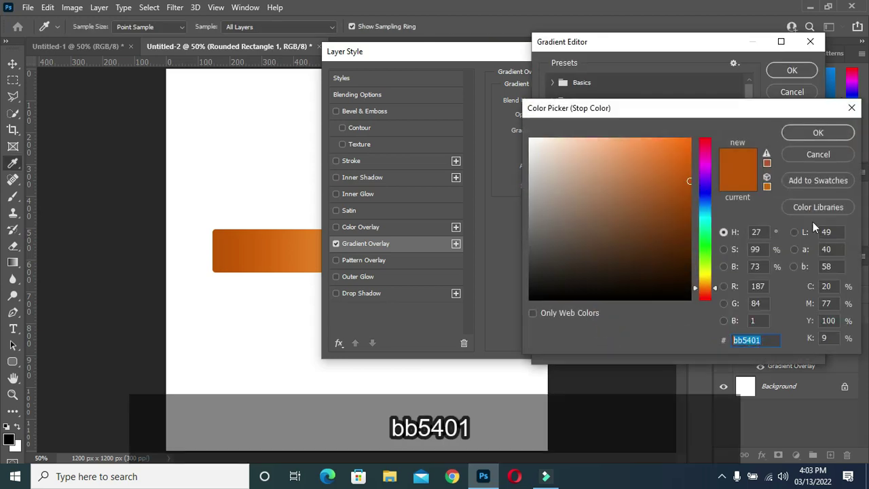
pyautogui.click(827, 133)
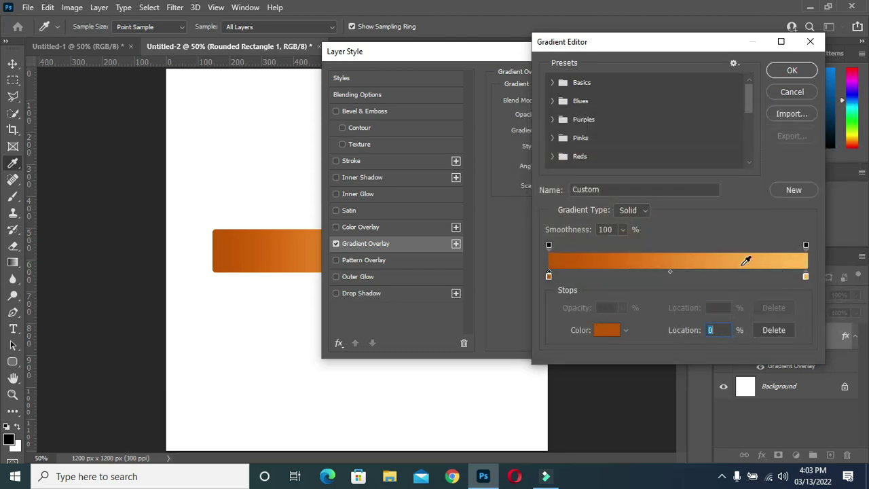
# - Set the gradient's right stop to light orange febd57 and apply the overlay
pyautogui.click(805, 277)
pyautogui.click(594, 331)
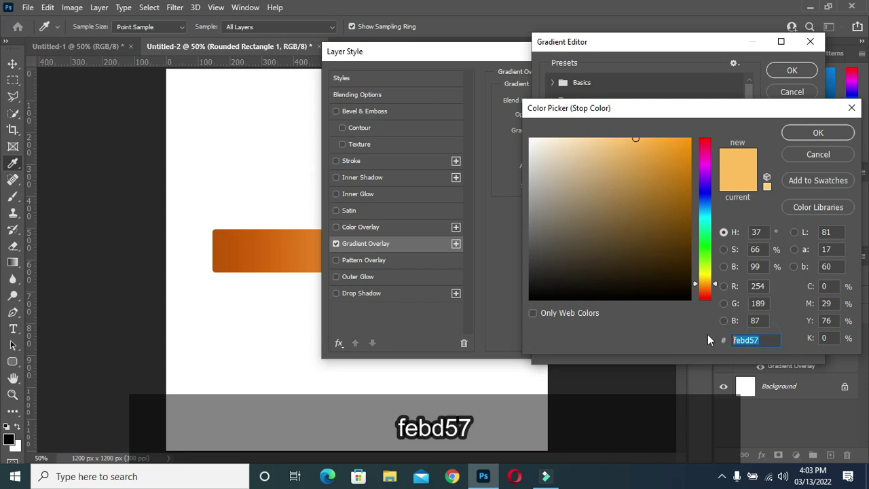
pyautogui.click(813, 135)
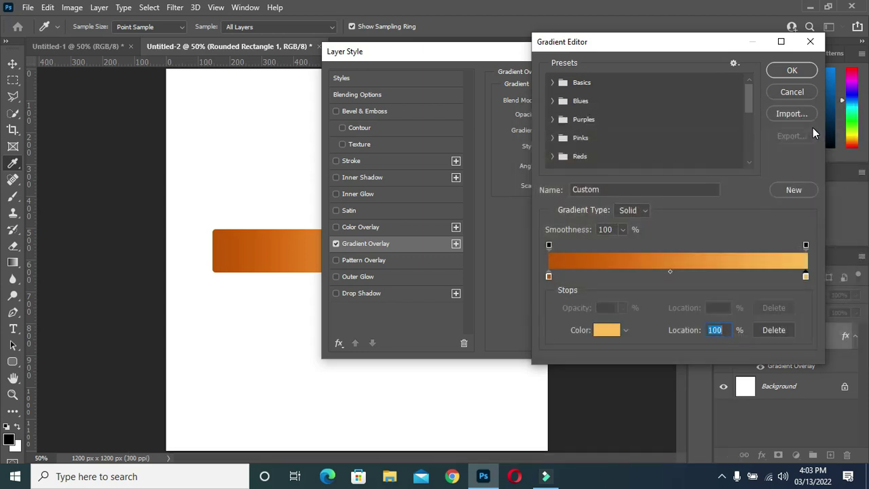
pyautogui.click(792, 72)
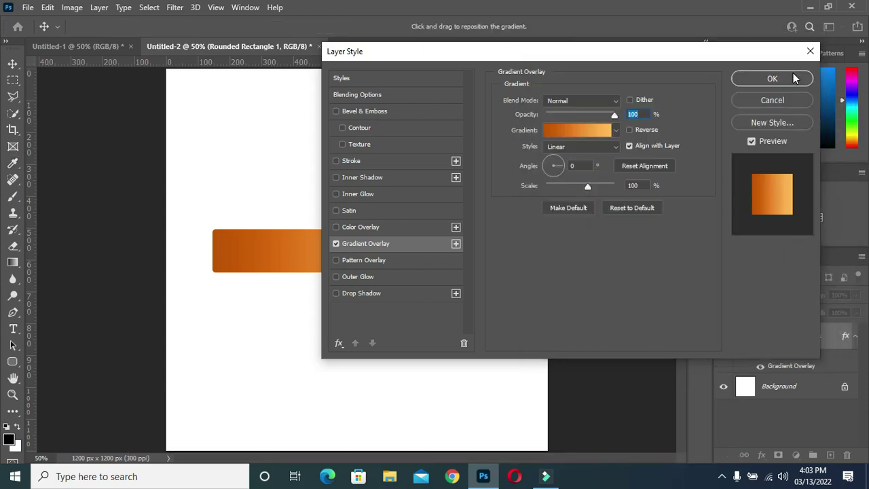
pyautogui.click(766, 79)
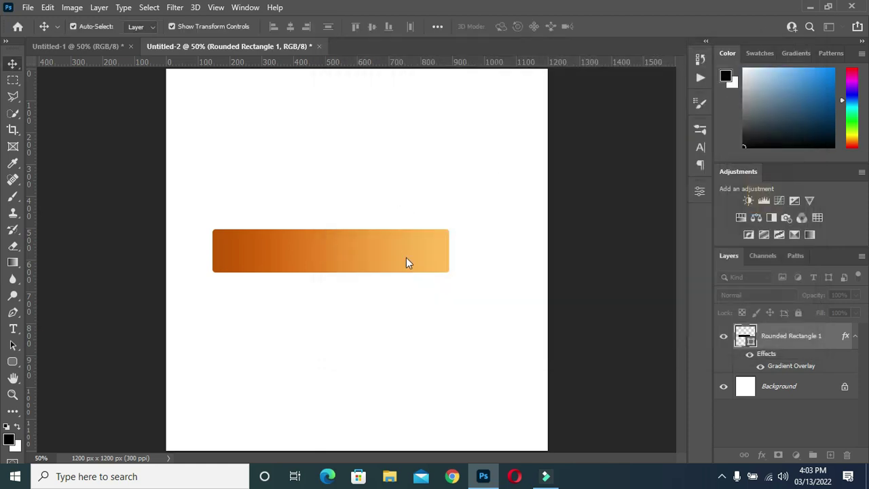
# - Round the bar's corners to 68 px so it becomes a pill
pyautogui.moveTo(437, 242); pyautogui.dragTo(427, 248)
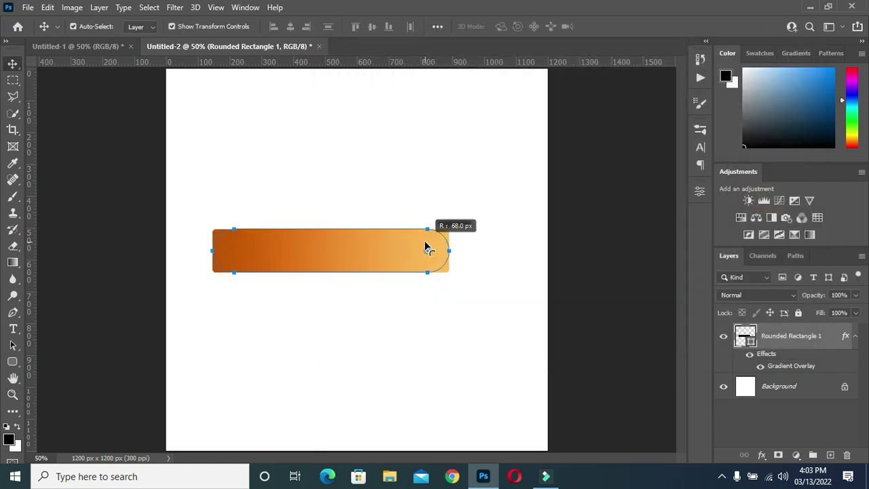
pyautogui.moveTo(427, 247); pyautogui.dragTo(425, 245)
pyautogui.click(489, 245)
pyautogui.click(407, 258)
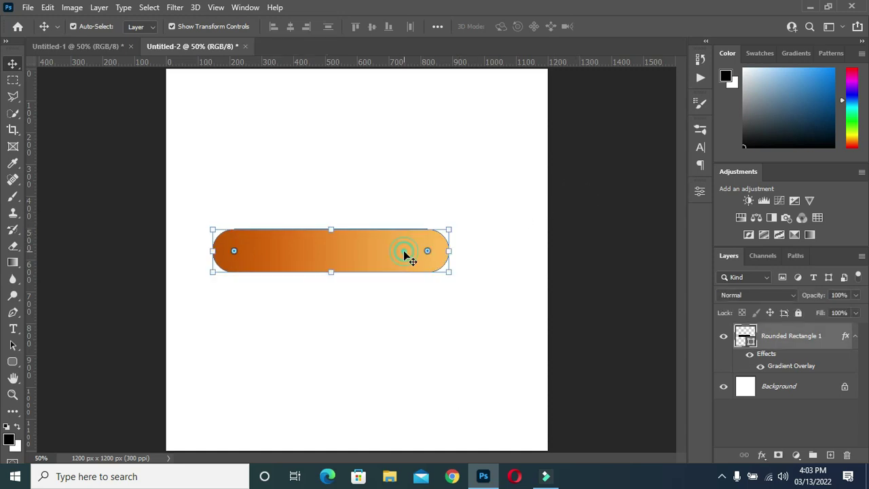
# - Duplicate the pill and place the copy about 96 px below, slightly overlapping
pyautogui.moveTo(342, 249); pyautogui.dragTo(347, 284)
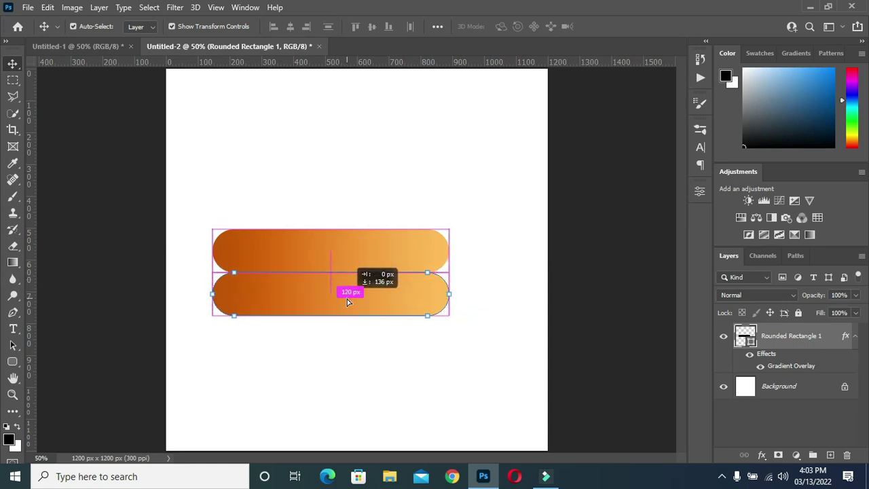
pyautogui.moveTo(347, 284); pyautogui.dragTo(352, 282)
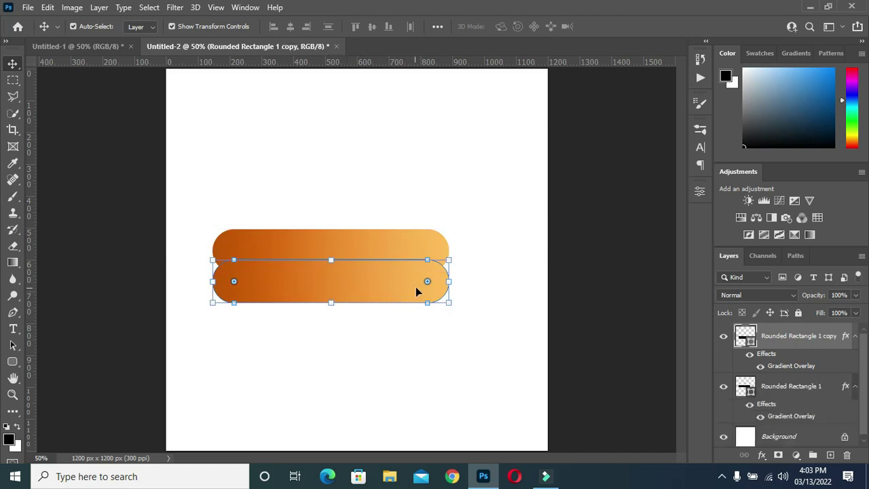
pyautogui.click(762, 454)
# - Edit the copy's Gradient Overlay so its left stop is black
pyautogui.click(791, 417)
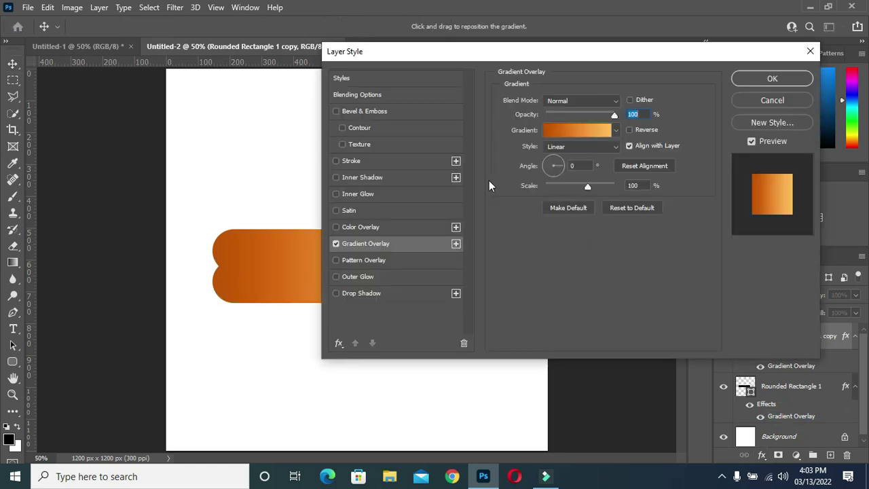
pyautogui.click(555, 132)
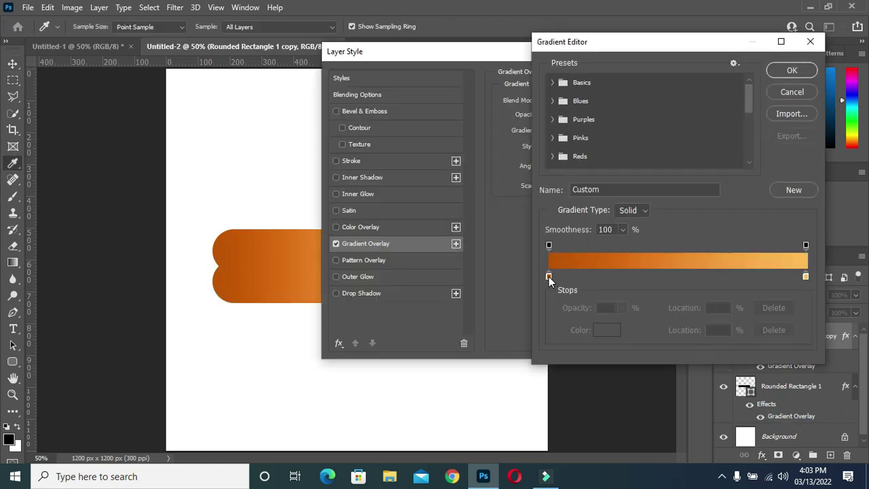
pyautogui.click(548, 276)
pyautogui.click(613, 332)
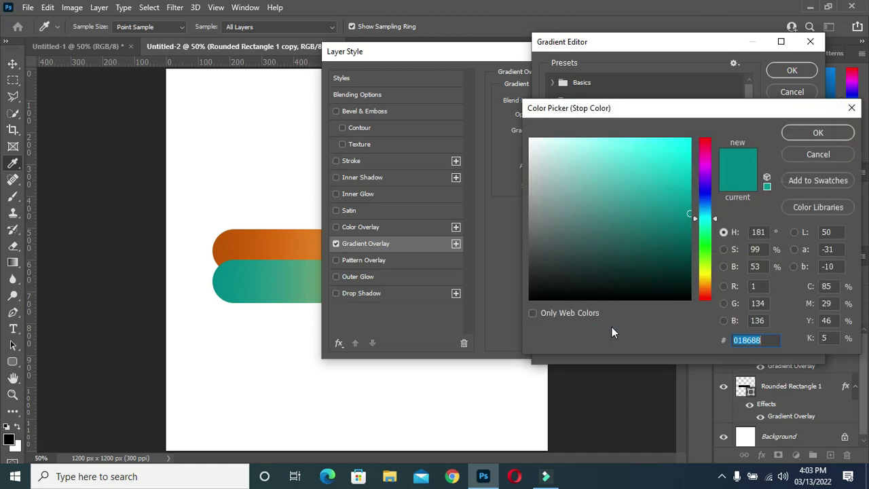
pyautogui.click(530, 299)
pyautogui.click(818, 132)
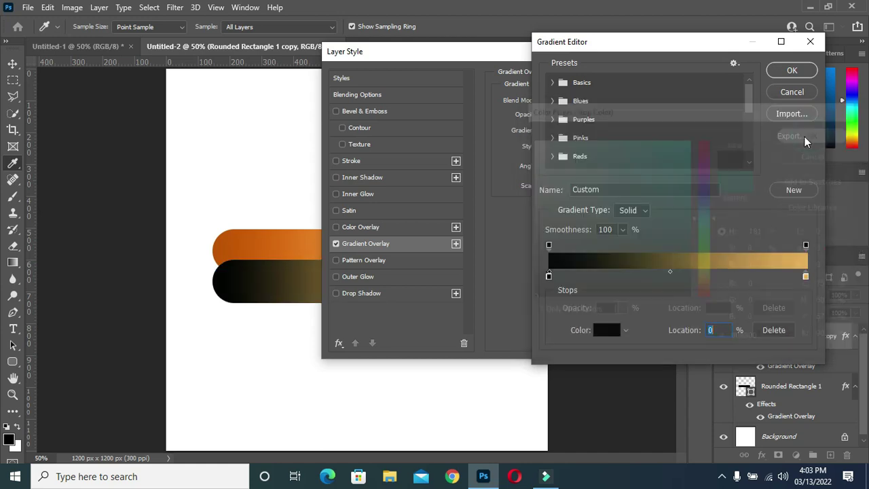
# - Set the copy's right gradient stop to light grey e7e7e7 and accept the gradient
pyautogui.click(807, 277)
pyautogui.click(606, 330)
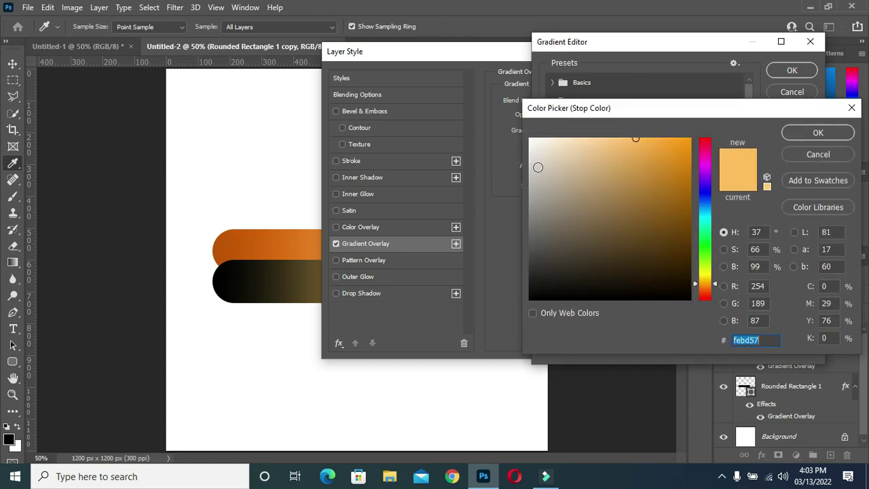
pyautogui.click(530, 155)
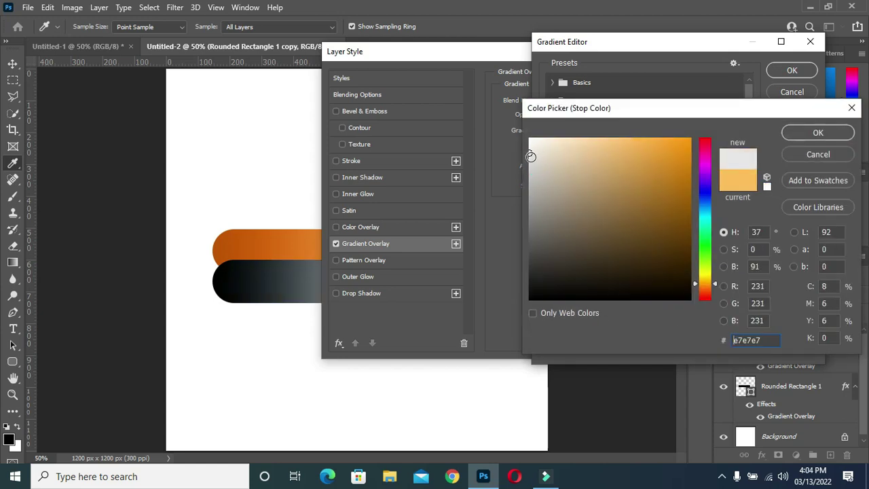
pyautogui.click(816, 132)
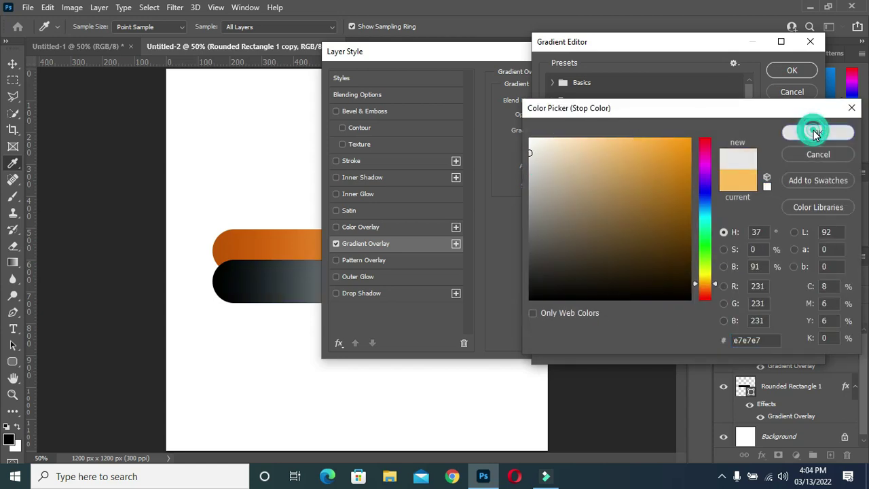
pyautogui.click(793, 71)
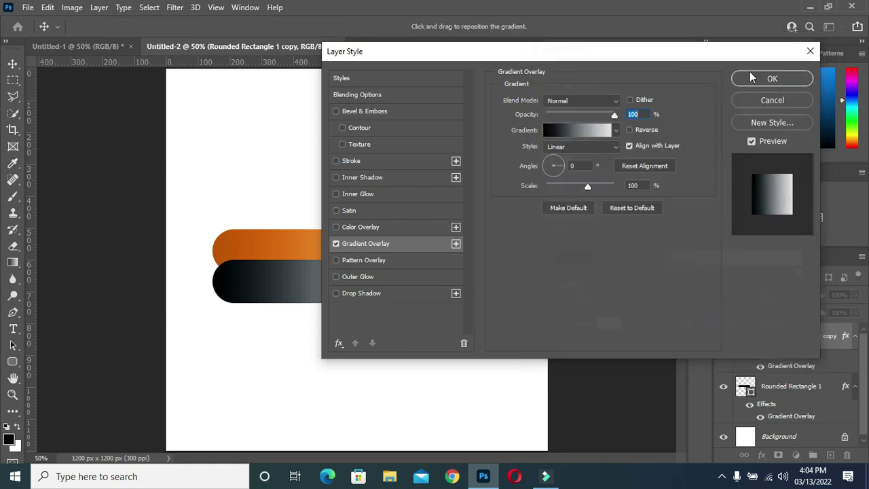
pyautogui.moveTo(659, 58); pyautogui.dragTo(806, 58)
pyautogui.moveTo(738, 61)
pyautogui.mouseDown()
pyautogui.moveTo(713, 60)
pyautogui.moveTo(729, 54)
pyautogui.mouseUp()
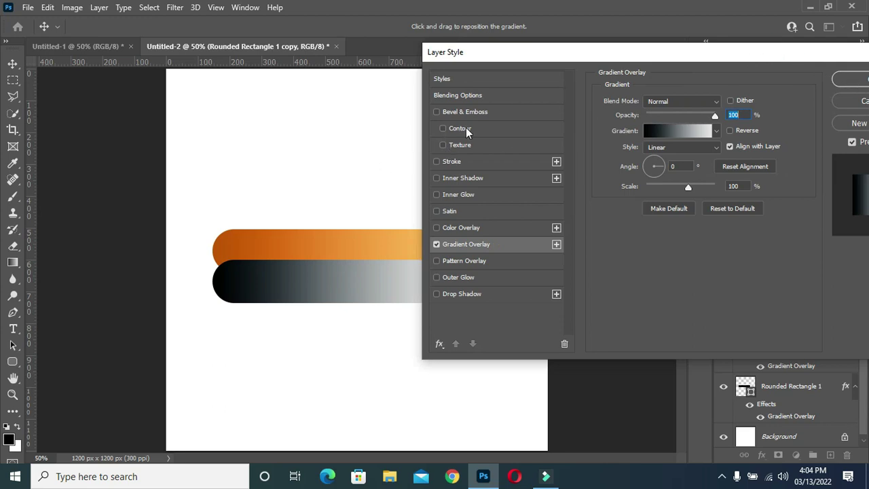
# - Give the grey pill a 4 px outside magenta de00cc stroke and apply it
pyautogui.click(445, 161)
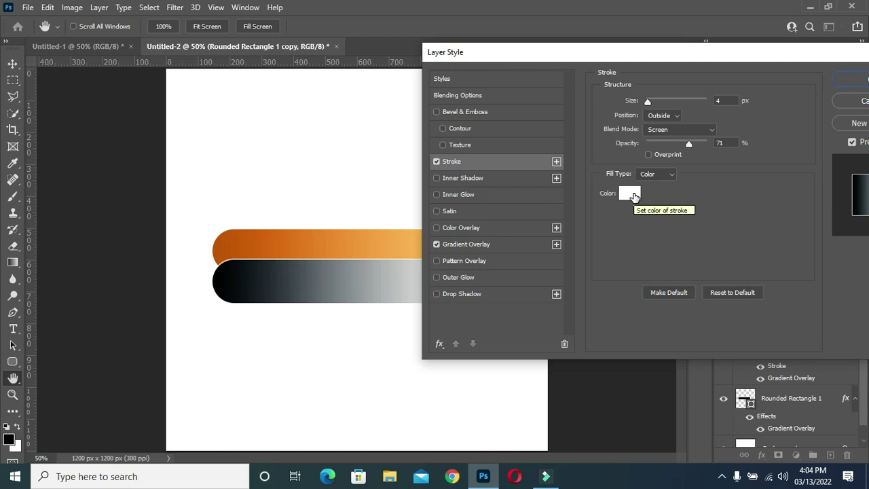
pyautogui.click(633, 197)
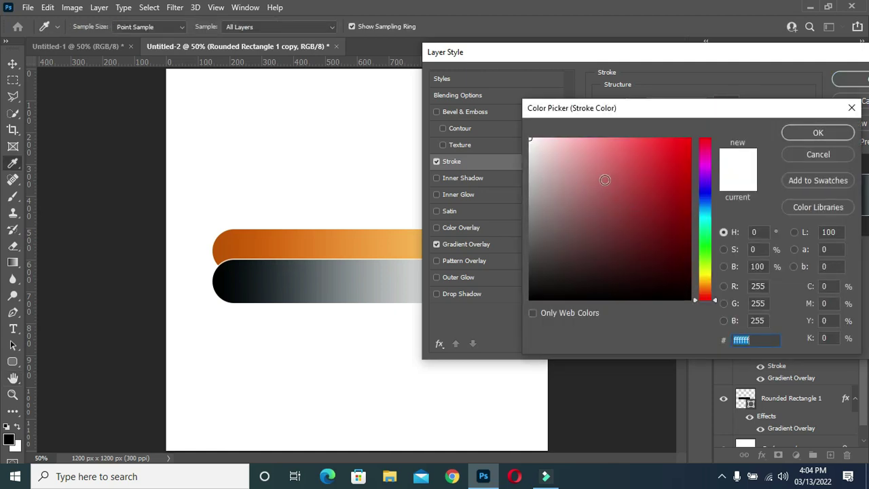
pyautogui.click(705, 275)
pyautogui.moveTo(703, 275); pyautogui.dragTo(706, 230)
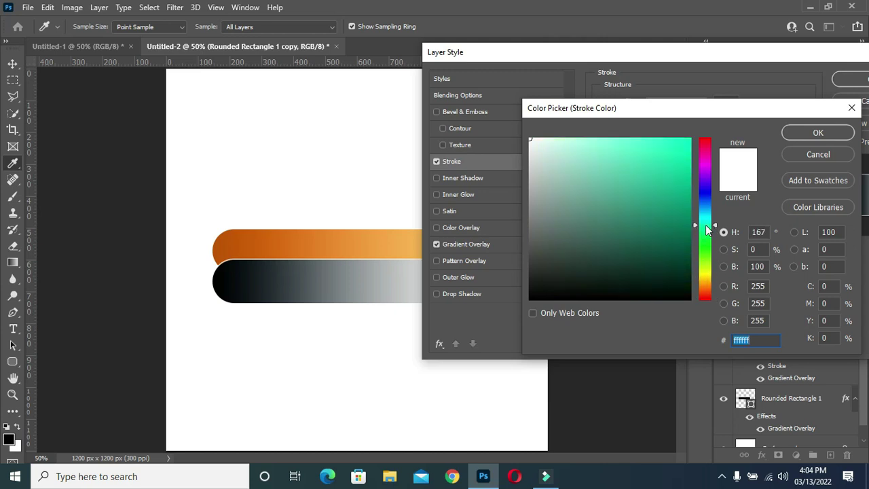
pyautogui.moveTo(645, 141); pyautogui.dragTo(638, 137)
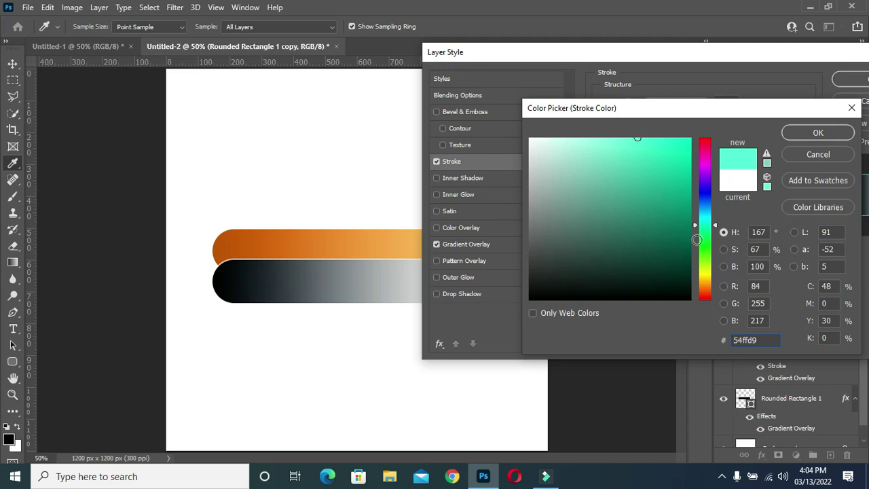
pyautogui.moveTo(704, 217)
pyautogui.mouseDown()
pyautogui.moveTo(705, 162)
pyautogui.moveTo(678, 162)
pyautogui.moveTo(706, 142)
pyautogui.moveTo(708, 161)
pyautogui.mouseUp()
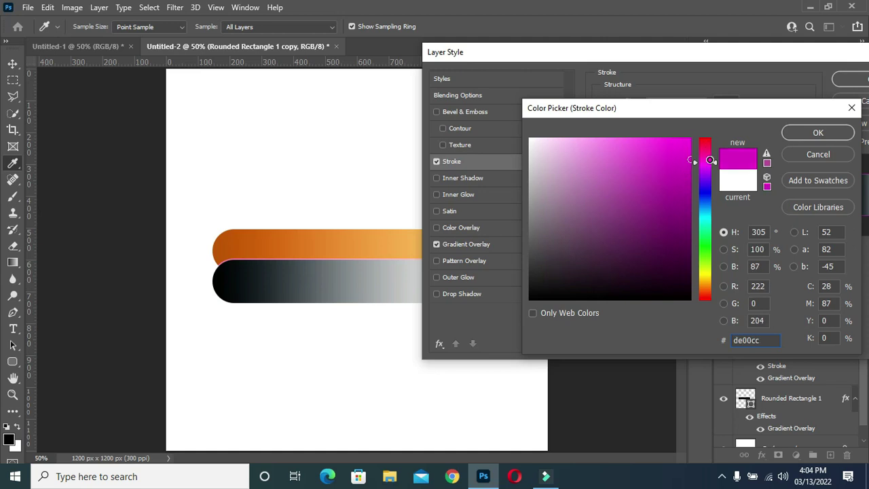
pyautogui.click(810, 133)
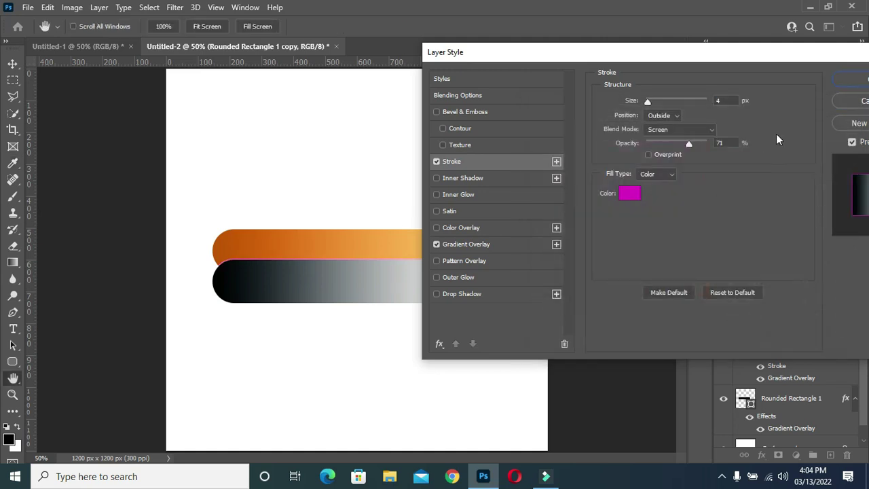
pyautogui.moveTo(747, 51); pyautogui.dragTo(657, 76)
pyautogui.click(769, 92)
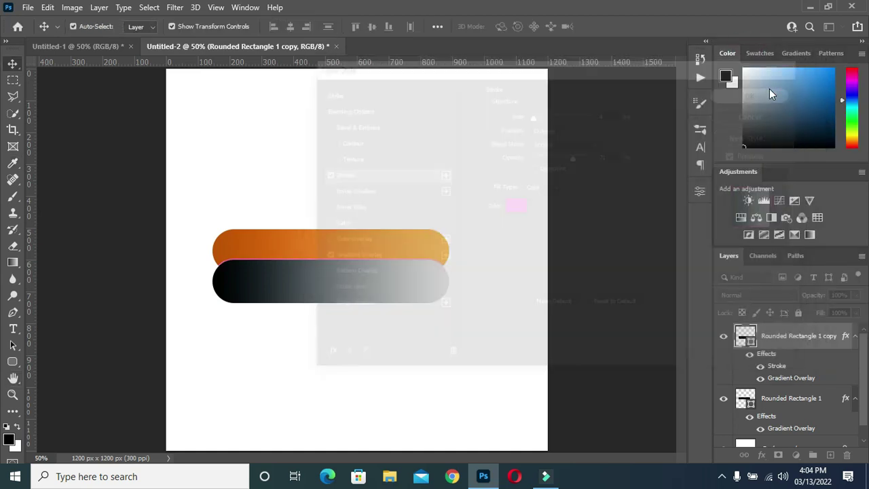
pyautogui.click(592, 243)
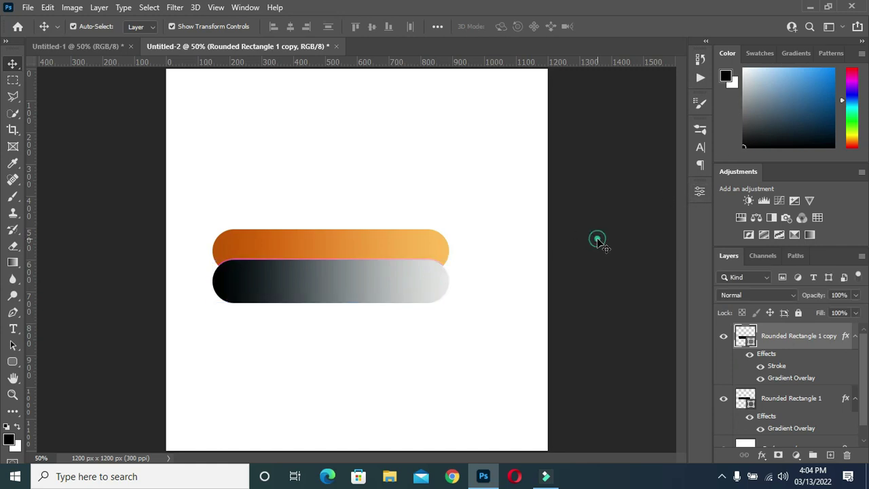
# - Give the orange pill, Rounded Rectangle 1, a red e00000 outline stroke
pyautogui.click(407, 250)
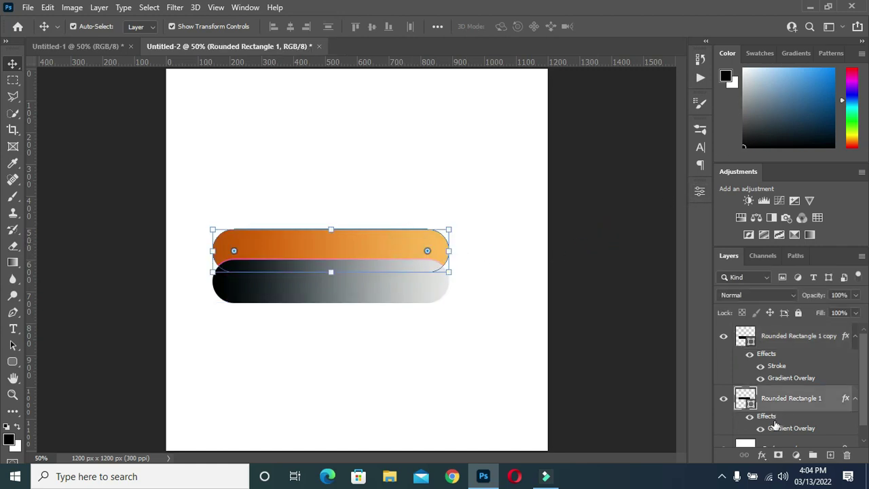
pyautogui.click(856, 401)
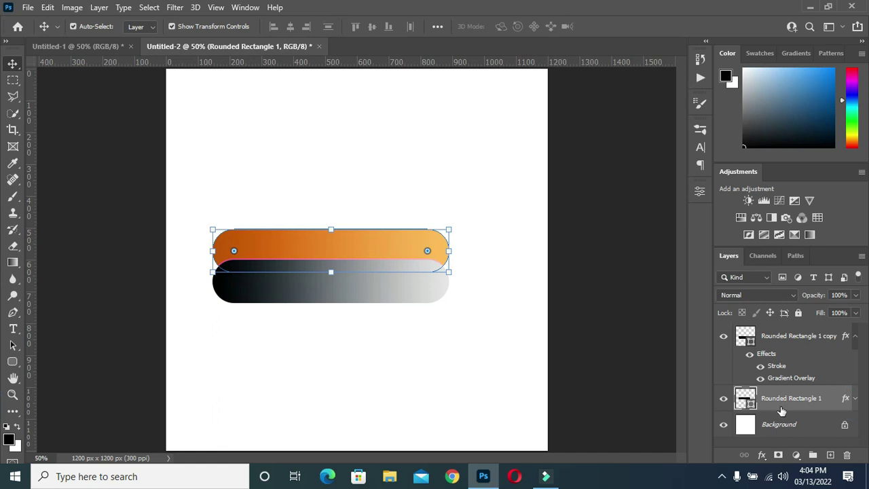
pyautogui.click(763, 455)
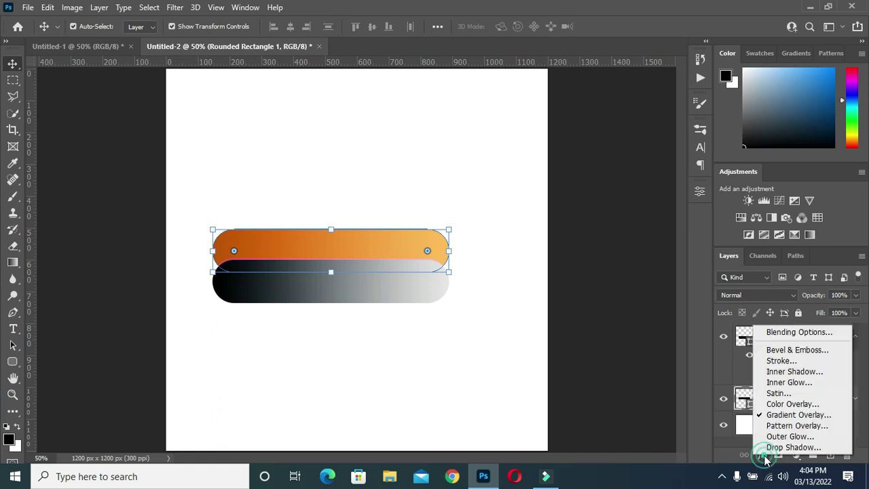
pyautogui.click(778, 417)
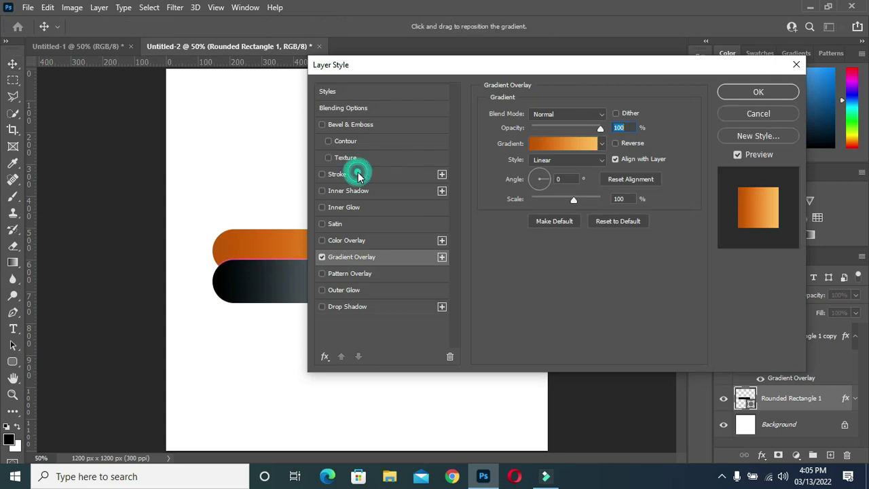
pyautogui.click(359, 175)
pyautogui.click(522, 208)
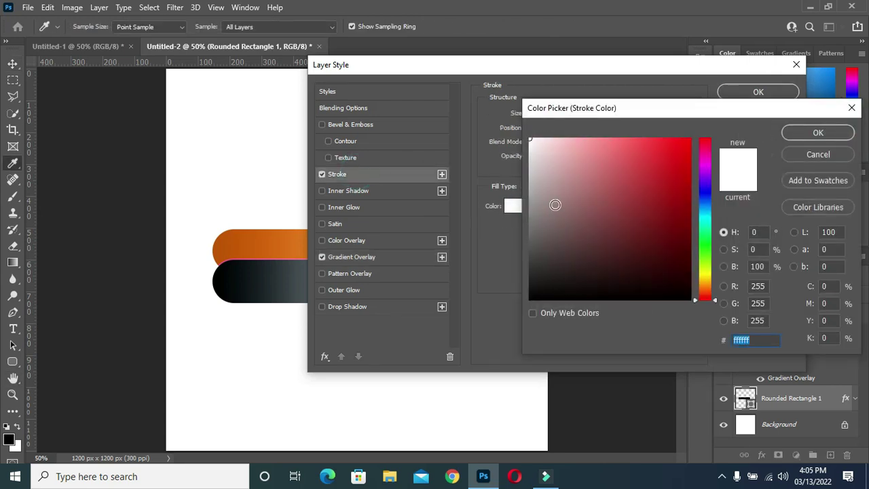
pyautogui.moveTo(679, 149); pyautogui.dragTo(674, 164)
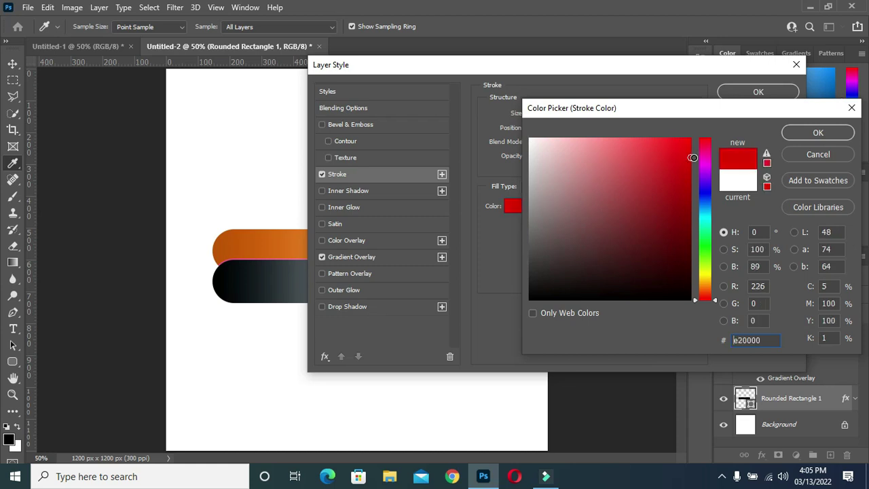
pyautogui.click(802, 132)
pyautogui.moveTo(649, 69); pyautogui.dragTo(690, 70)
pyautogui.click(800, 91)
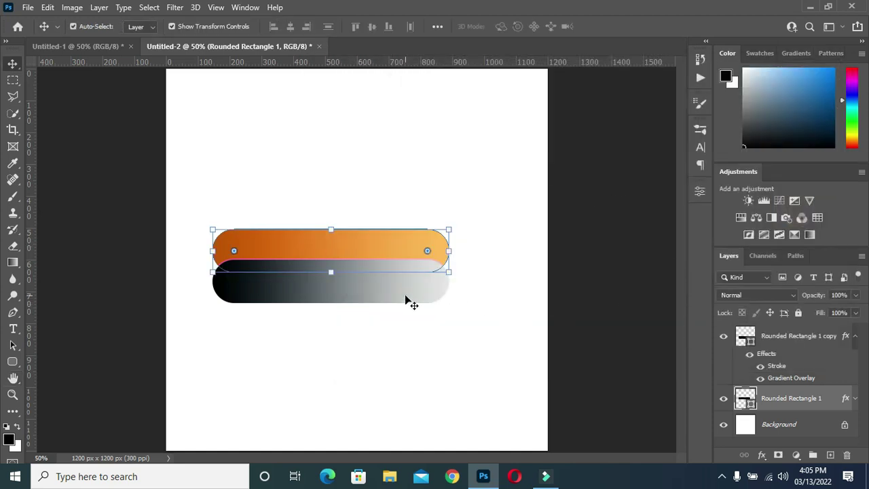
# - Duplicate the grey pill lower down as Rounded Rectangle 1 copy 2
pyautogui.click(405, 296)
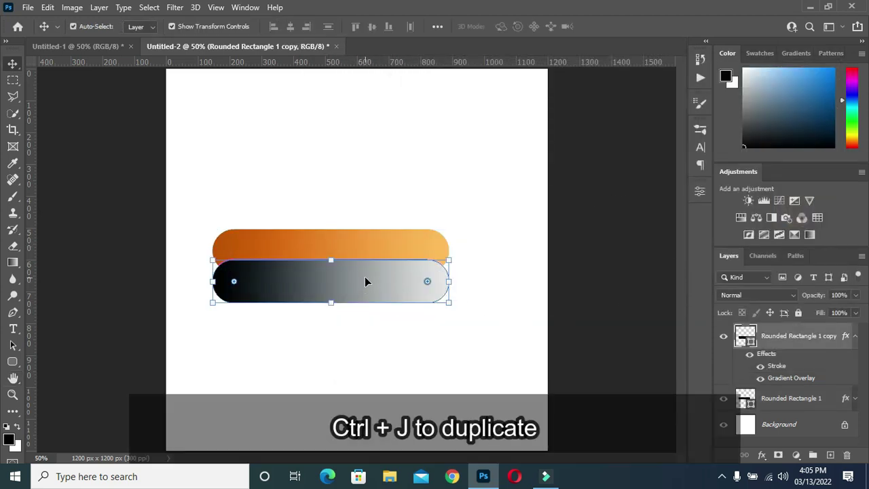
pyautogui.moveTo(349, 286); pyautogui.dragTo(347, 316)
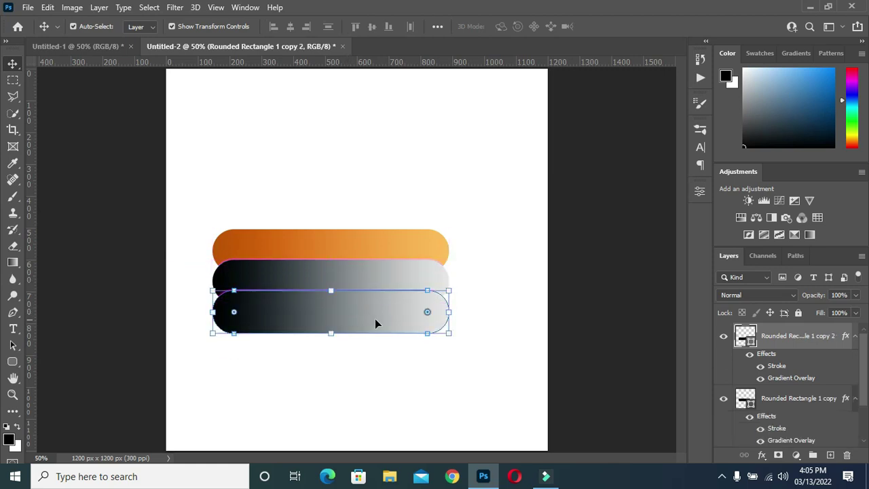
pyautogui.click(855, 399)
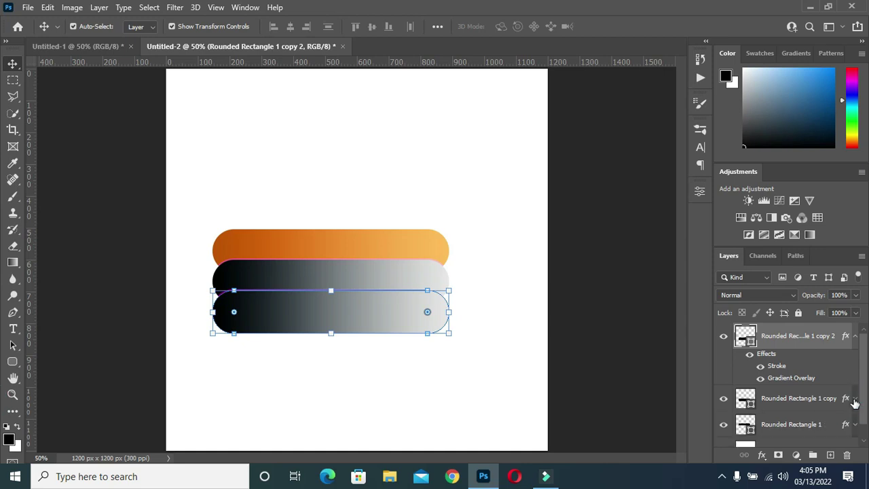
pyautogui.click(762, 456)
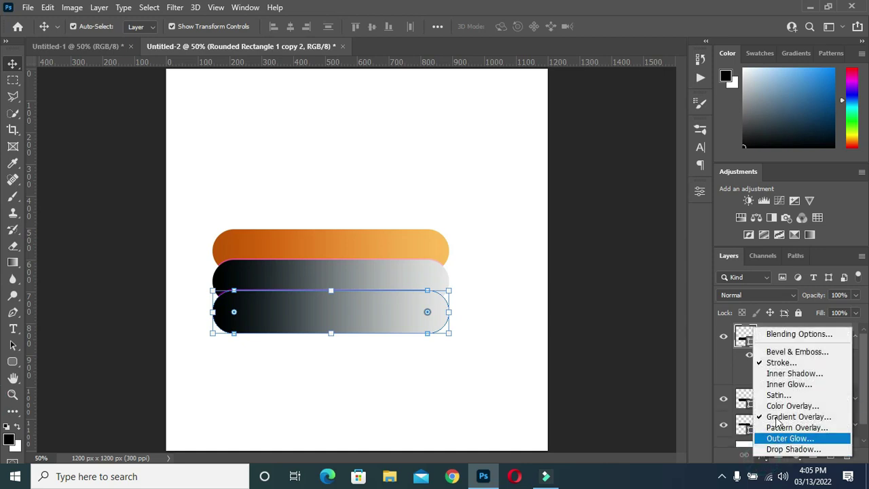
pyautogui.click(791, 416)
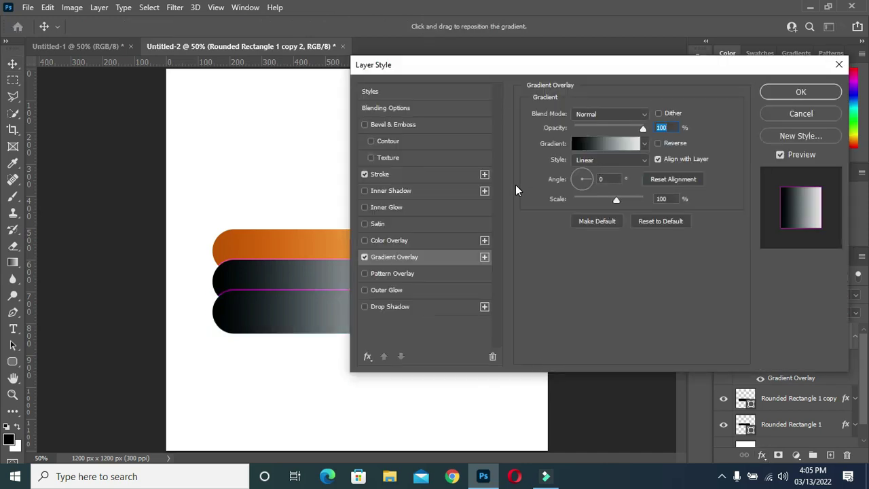
# - Set the new pill's gradient left stop to deep yellow eaa000
pyautogui.click(590, 148)
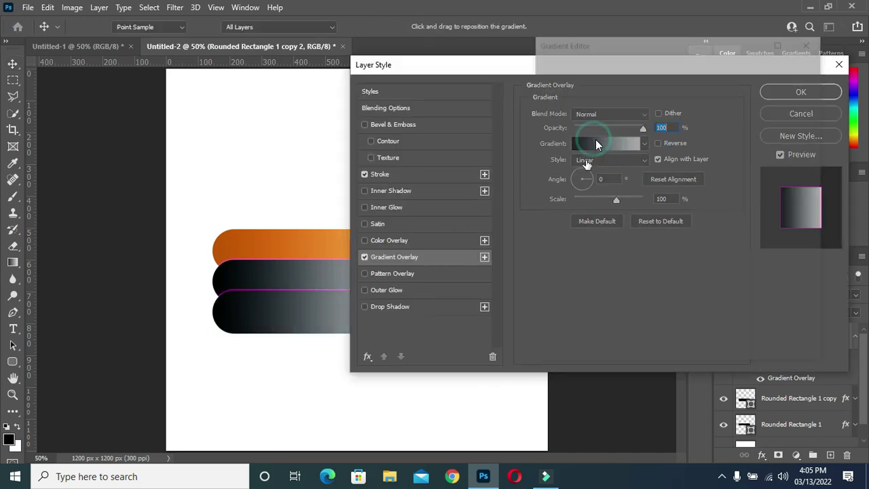
pyautogui.click(549, 277)
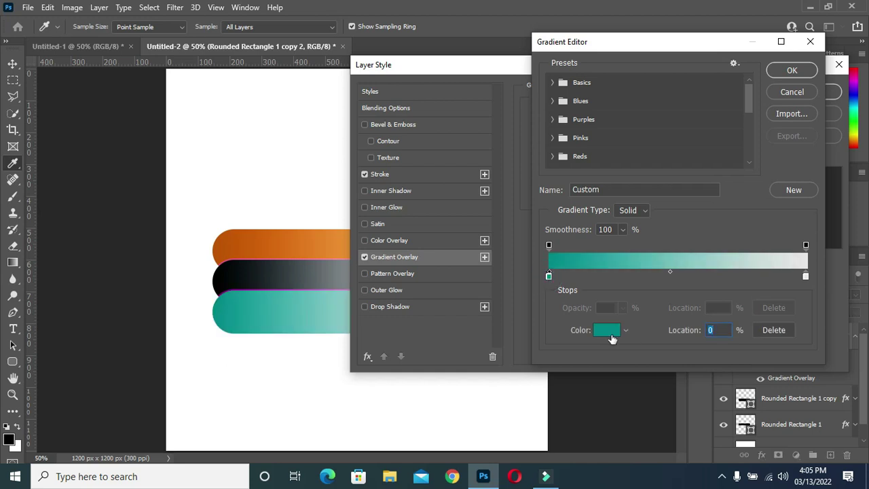
pyautogui.click(605, 334)
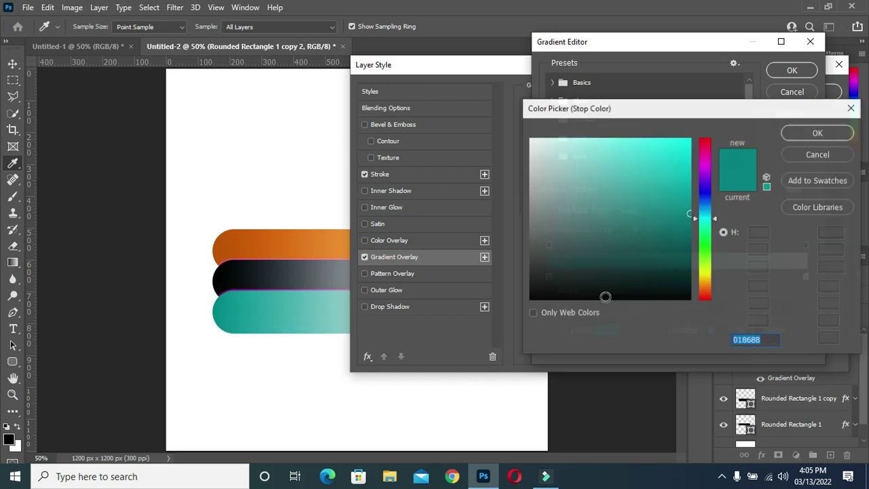
pyautogui.click(704, 281)
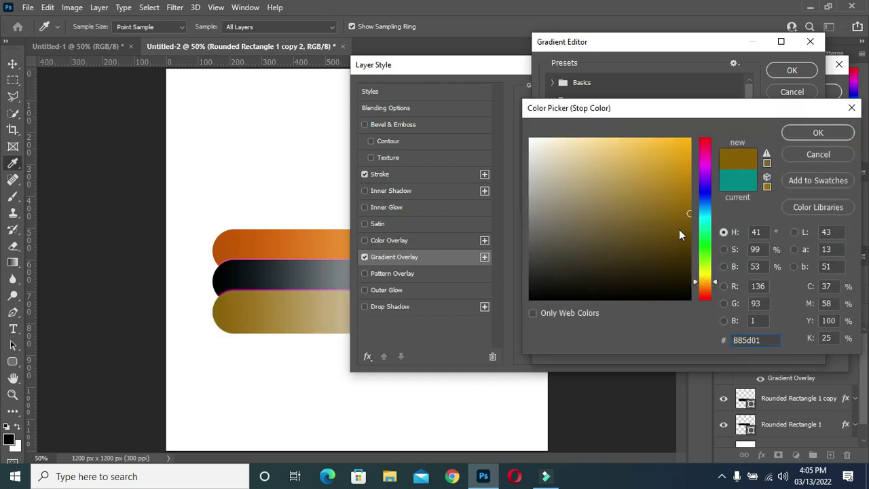
pyautogui.moveTo(683, 197); pyautogui.dragTo(696, 136)
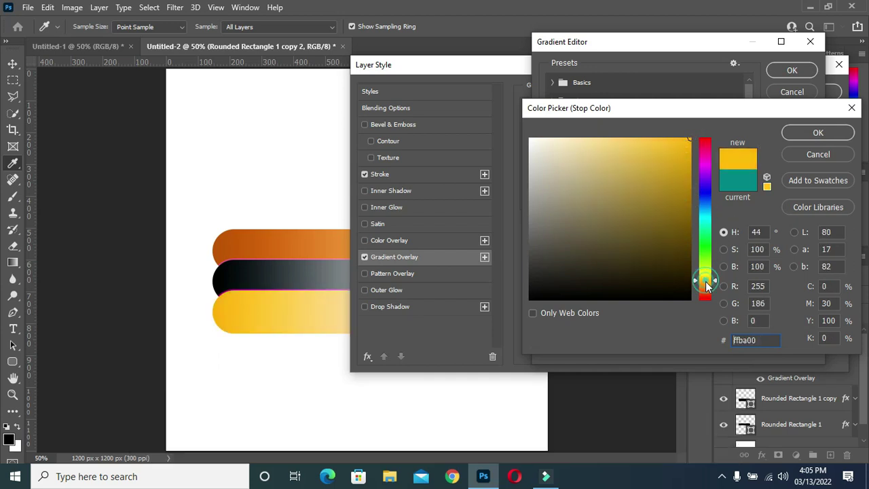
pyautogui.write('eaa000')
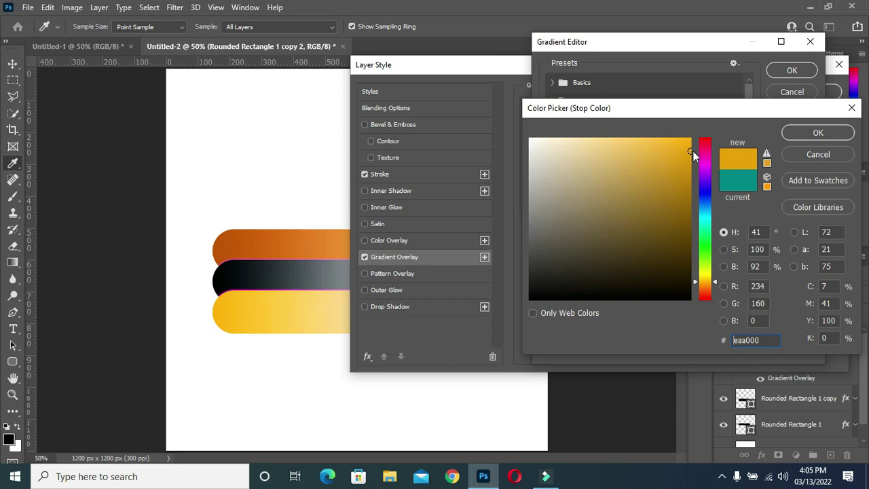
pyautogui.click(796, 133)
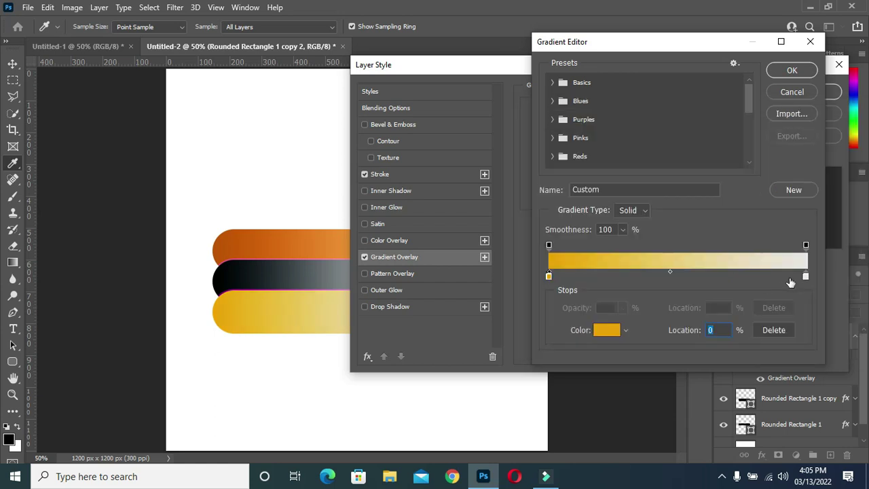
# - Set the right stop to light yellow fcfe7c and apply the golden gradient overlay
pyautogui.click(807, 276)
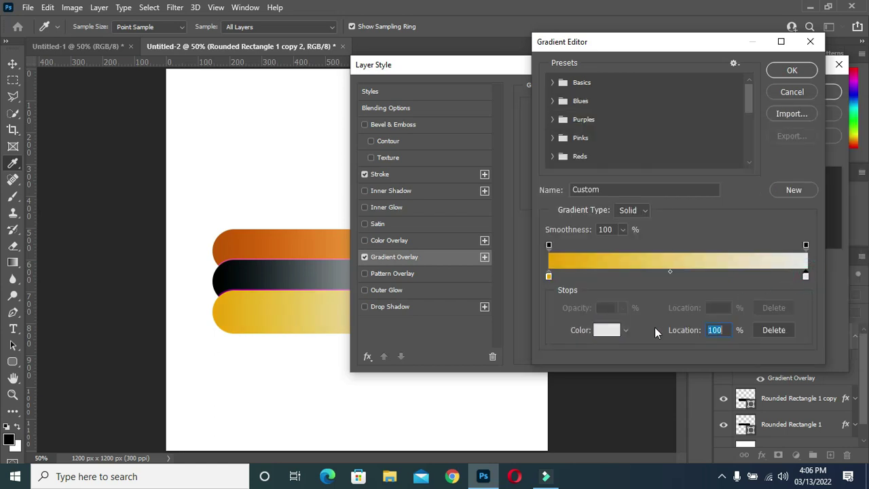
pyautogui.click(611, 331)
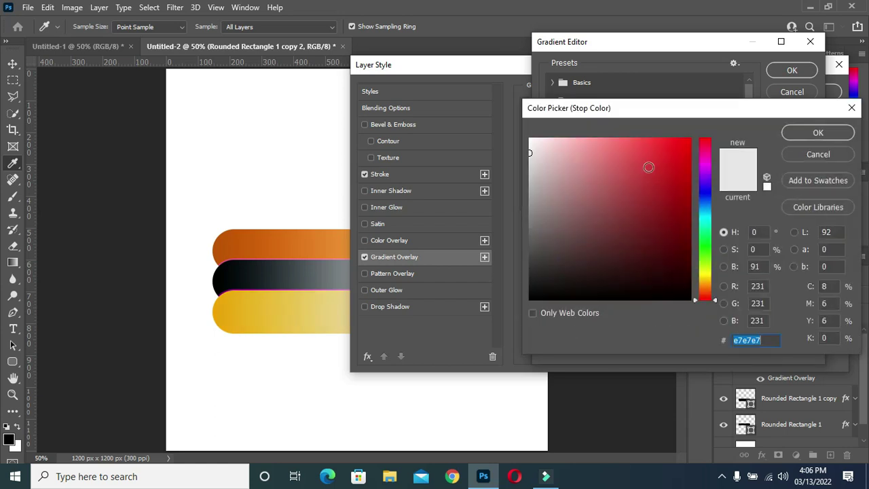
pyautogui.click(707, 278)
pyautogui.moveTo(709, 277); pyautogui.dragTo(708, 276)
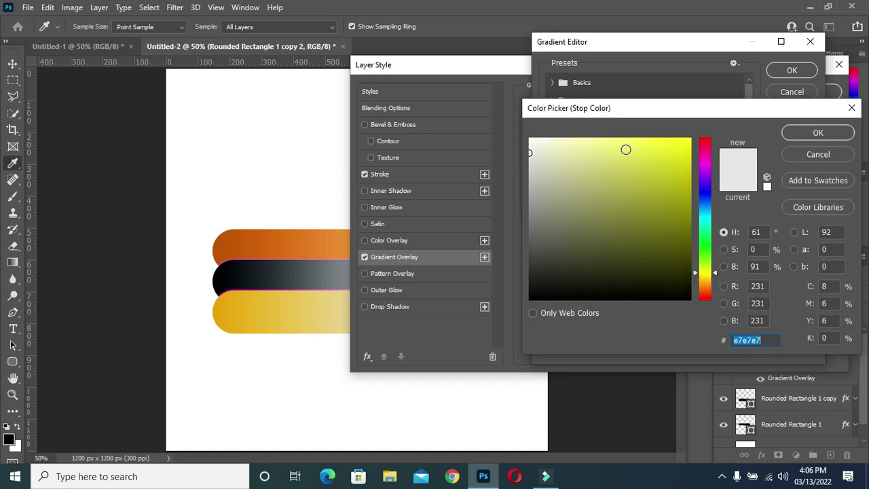
pyautogui.click(623, 137)
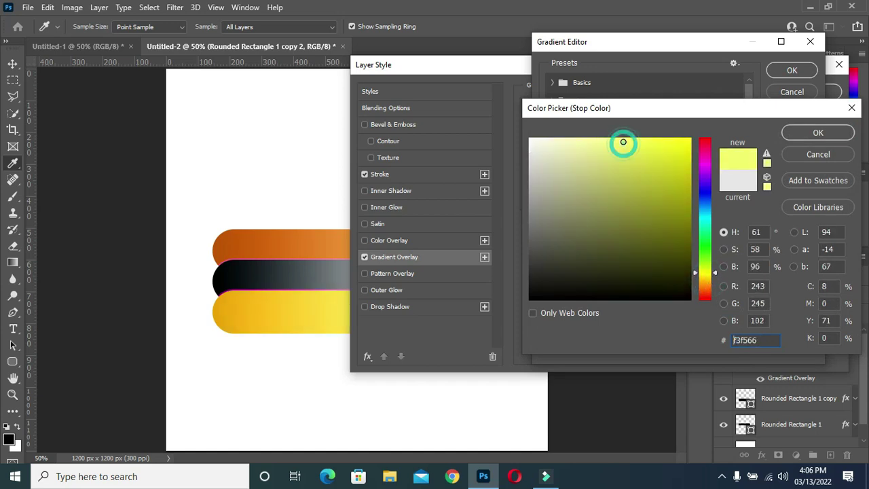
pyautogui.click(612, 138)
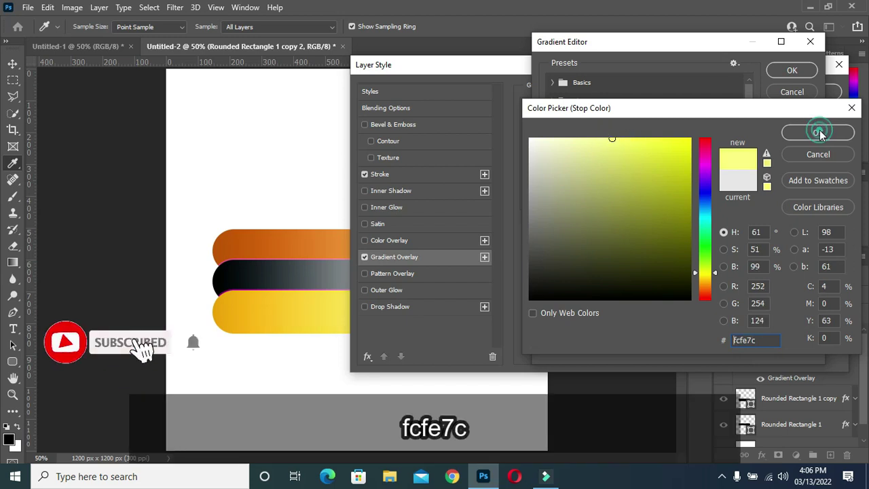
pyautogui.click(818, 133)
pyautogui.click(792, 71)
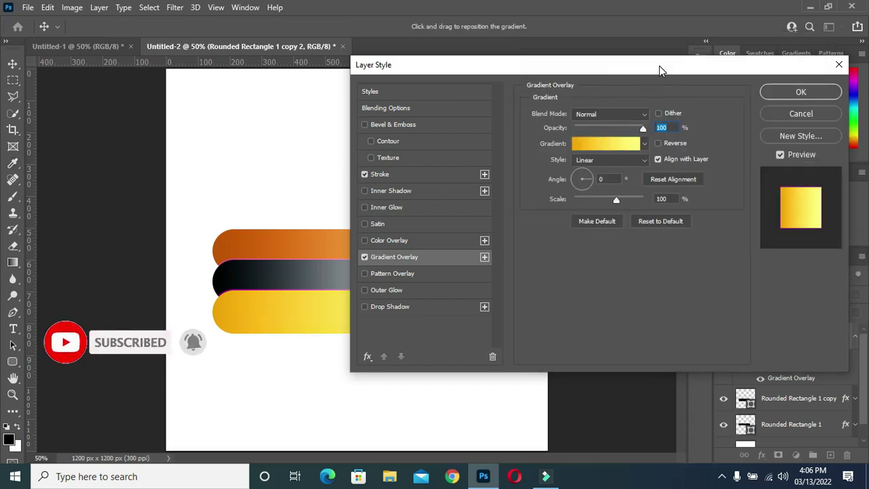
pyautogui.moveTo(660, 66); pyautogui.dragTo(784, 72)
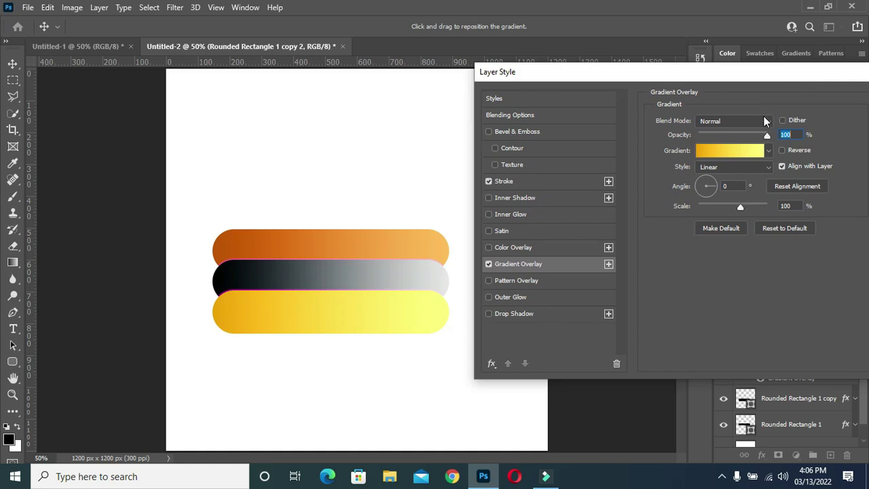
pyautogui.moveTo(822, 72); pyautogui.dragTo(747, 74)
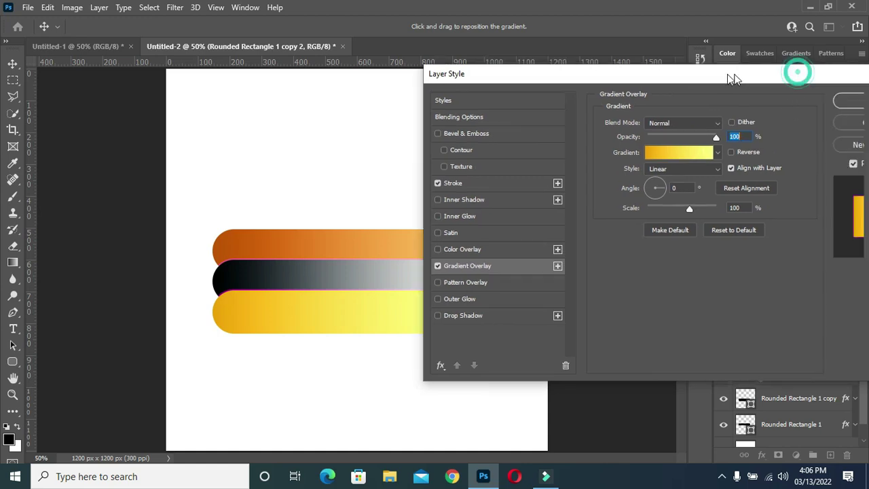
pyautogui.click(849, 101)
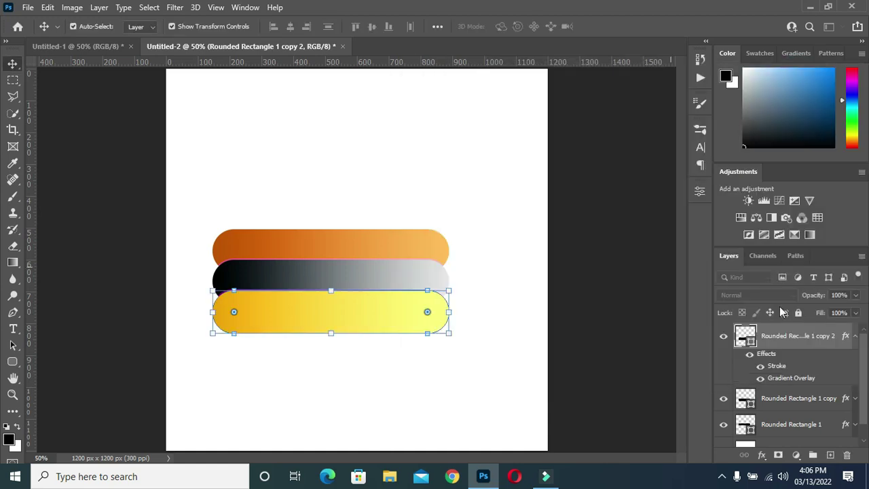
# - Bring the downloadga grey fabric from Untitled-1 behind the pills, scaled about 136% to fill the canvas
pyautogui.click(855, 335)
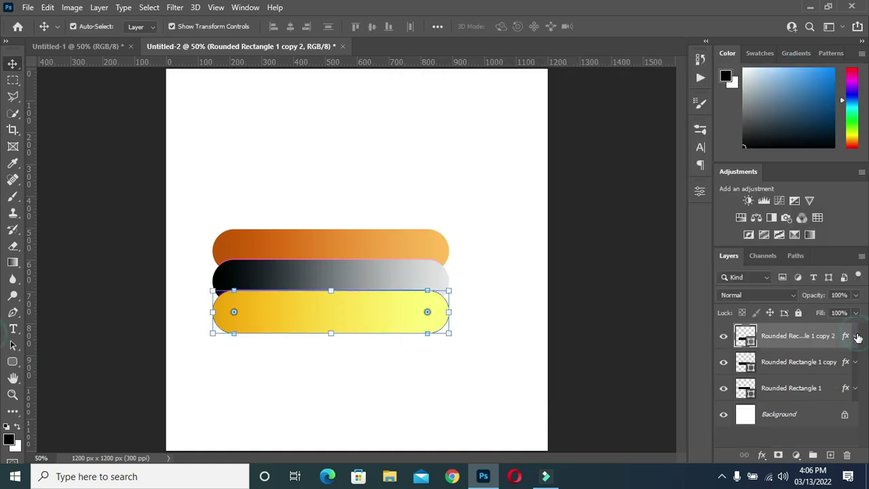
pyautogui.click(788, 416)
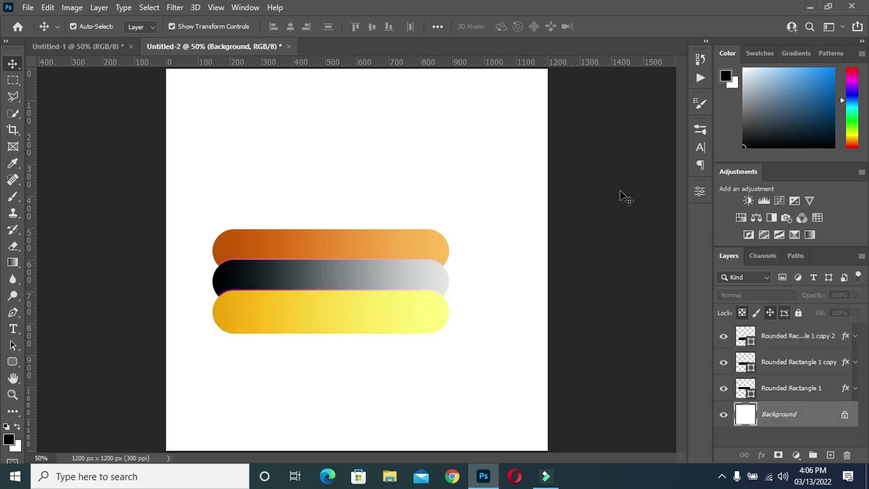
pyautogui.click(94, 43)
pyautogui.moveTo(297, 202); pyautogui.dragTo(270, 195)
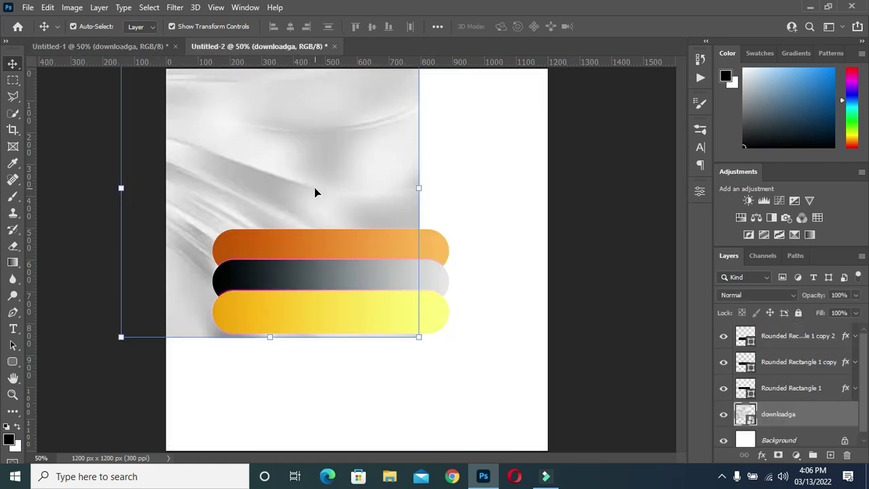
pyautogui.moveTo(314, 188); pyautogui.dragTo(400, 207)
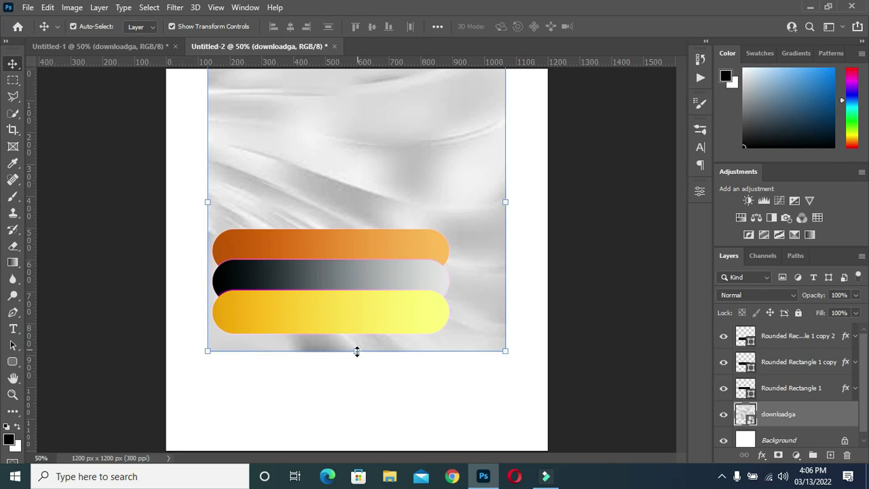
pyautogui.moveTo(356, 352); pyautogui.dragTo(355, 456)
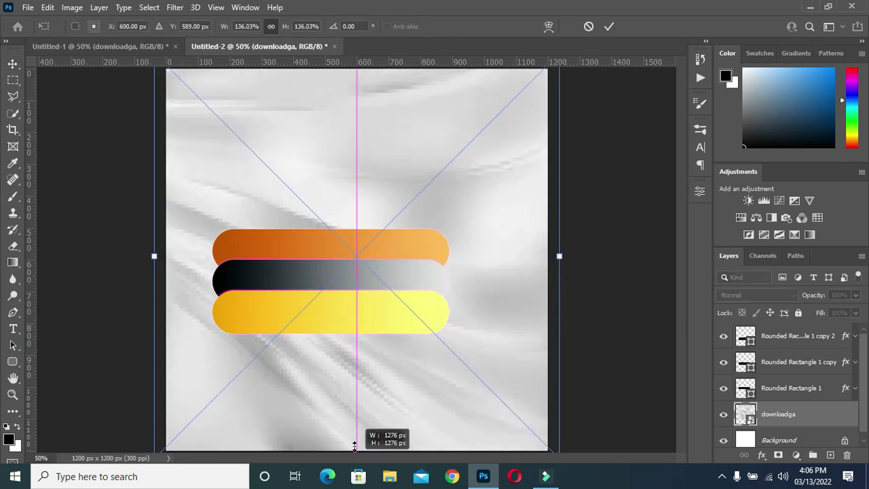
pyautogui.doubleClick(338, 385)
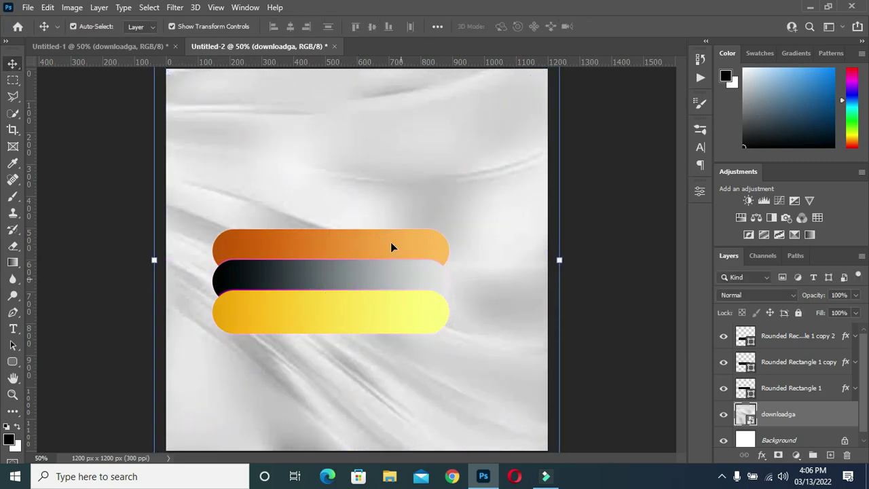
pyautogui.click(217, 8)
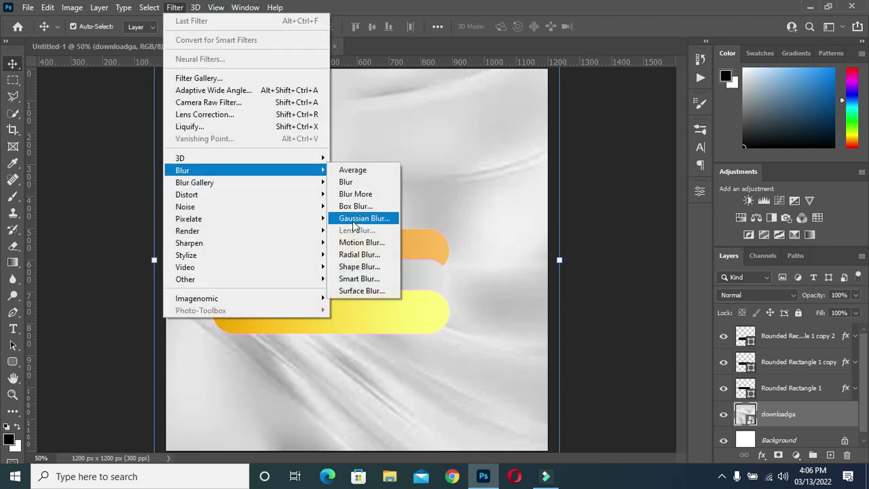
# - Apply a 16.6 px Gaussian Blur smart filter to the downloadga fabric layer
pyautogui.moveTo(204, 170)
pyautogui.click(359, 218)
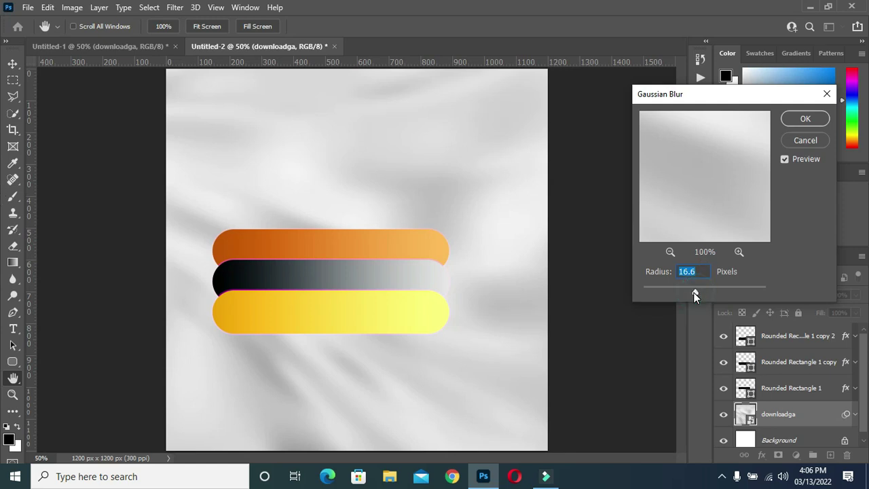
pyautogui.moveTo(692, 293); pyautogui.dragTo(695, 292)
pyautogui.click(805, 119)
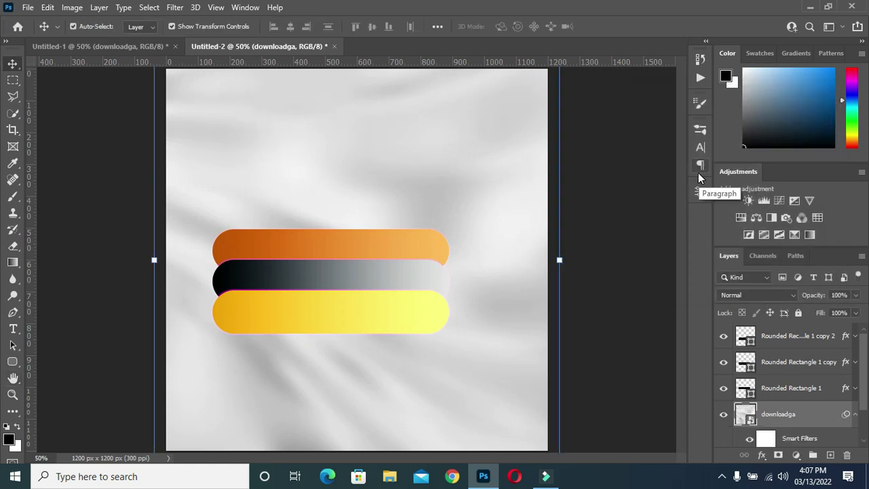
pyautogui.scroll(-3, 602, 197)
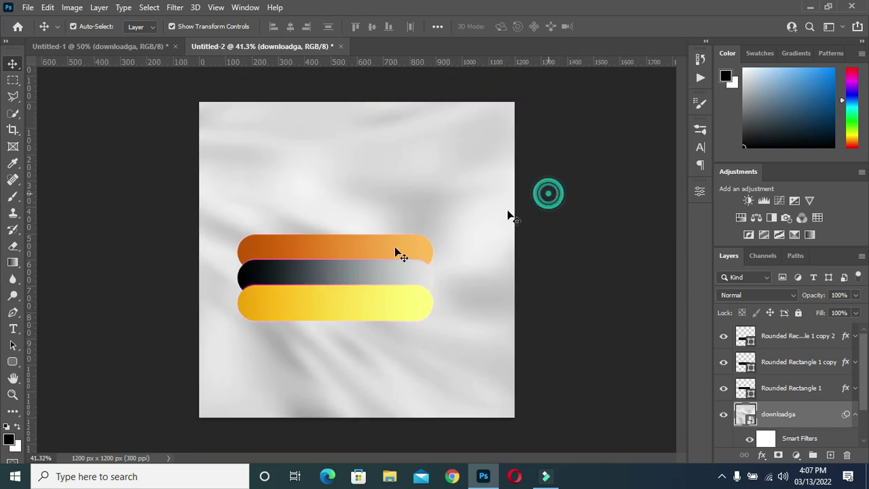
# - Recolour the golden pill's stroke from magenta to black 000000
pyautogui.scroll(1, 394, 251)
pyautogui.scroll(1, 238, 277)
pyautogui.click(296, 309)
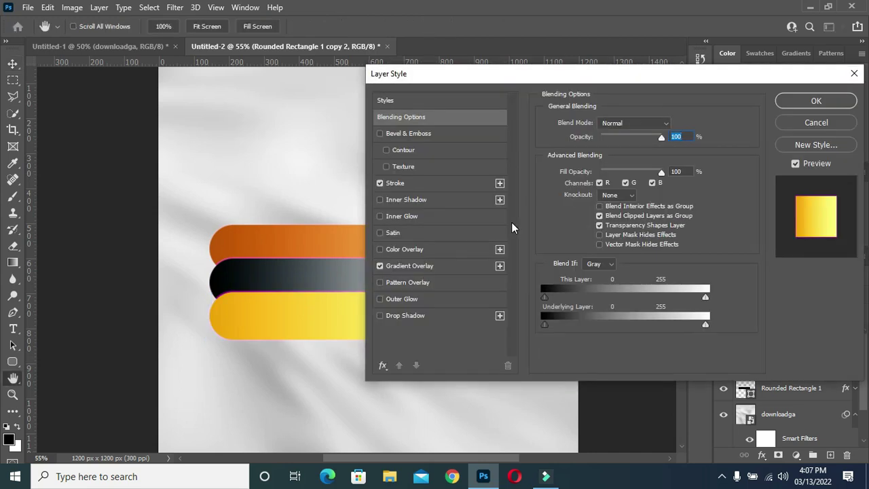
pyautogui.click(438, 183)
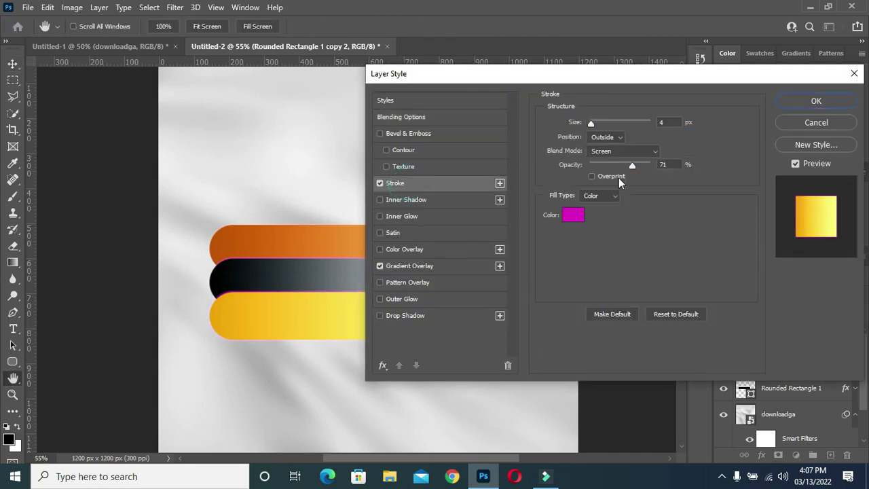
pyautogui.click(573, 217)
pyautogui.moveTo(547, 276)
pyautogui.mouseDown()
pyautogui.moveTo(611, 268)
pyautogui.moveTo(529, 299)
pyautogui.mouseUp()
pyautogui.click(809, 138)
pyautogui.click(819, 101)
pyautogui.press('v')
pyautogui.click(601, 266)
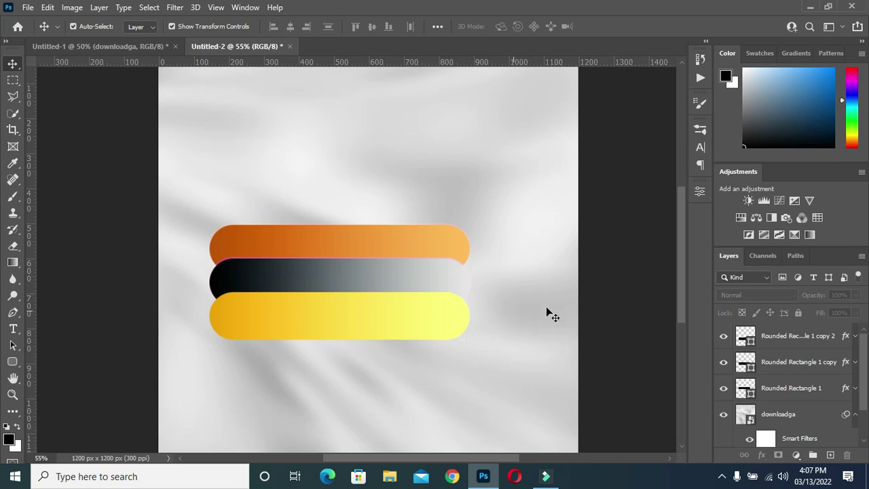
# - Group the three Rounded Rectangle pill layers into Group 1 and start rotating it to about -26.7°
pyautogui.click(818, 388)
pyautogui.keyDown('shift'); pyautogui.click(792, 333); pyautogui.keyUp('shift')
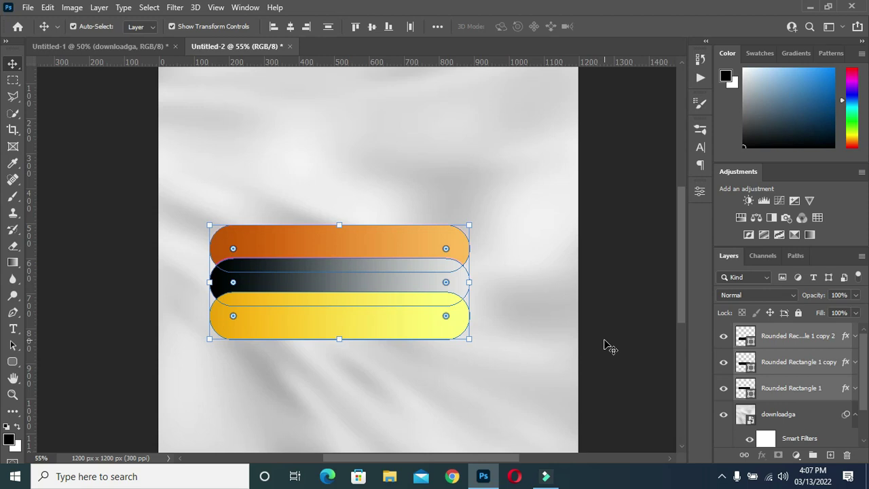
pyautogui.hotkey('ctrl', 'g')
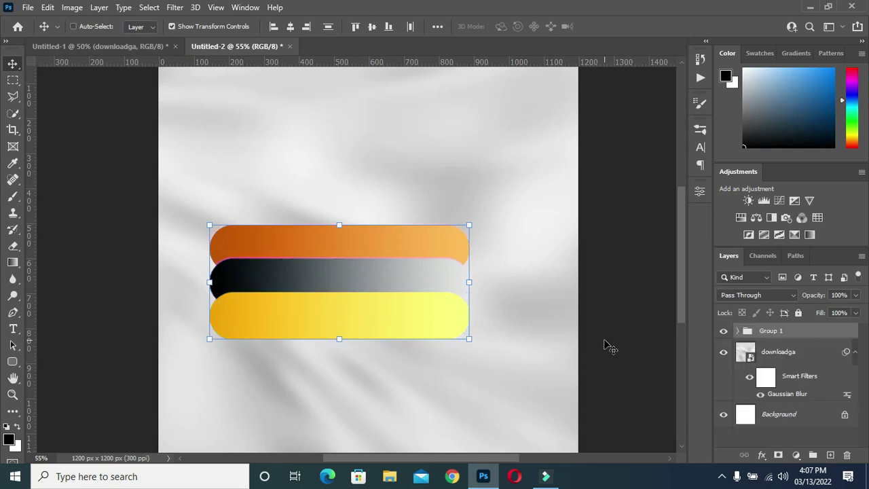
pyautogui.click(853, 353)
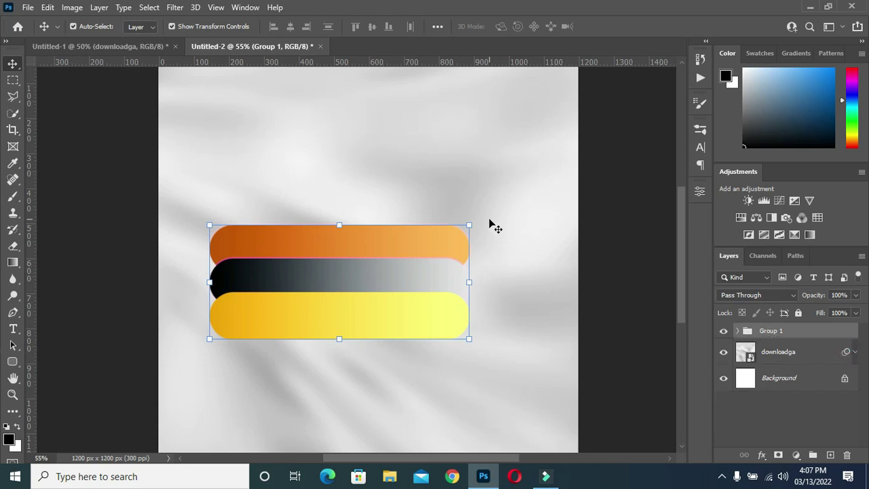
pyautogui.moveTo(473, 216); pyautogui.dragTo(426, 171)
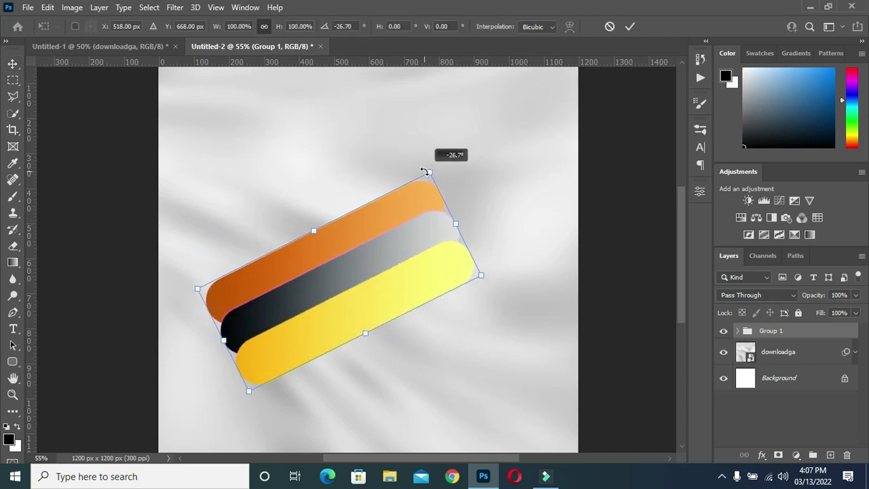
# - Move the tilted pill group to about X 600, Y 555 px and commit the -26.7° rotation
pyautogui.moveTo(349, 273)
pyautogui.mouseDown()
pyautogui.moveTo(385, 245)
pyautogui.moveTo(379, 230)
pyautogui.mouseUp()
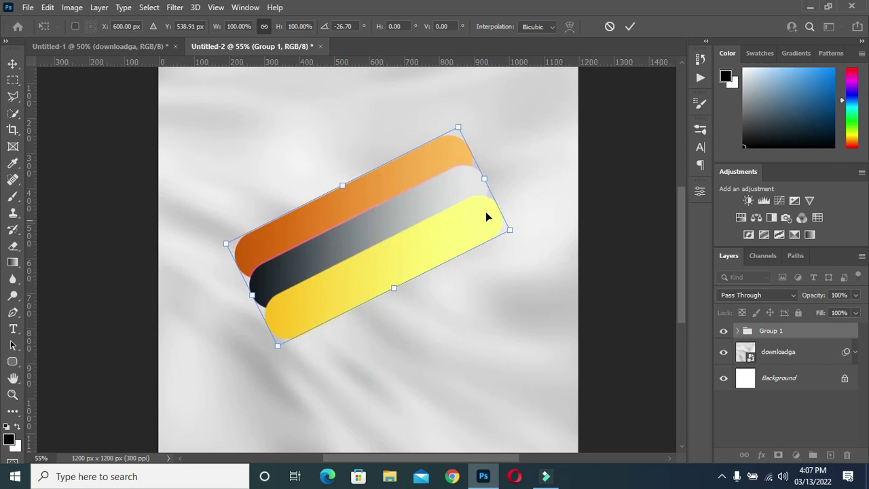
pyautogui.moveTo(411, 224); pyautogui.dragTo(409, 230)
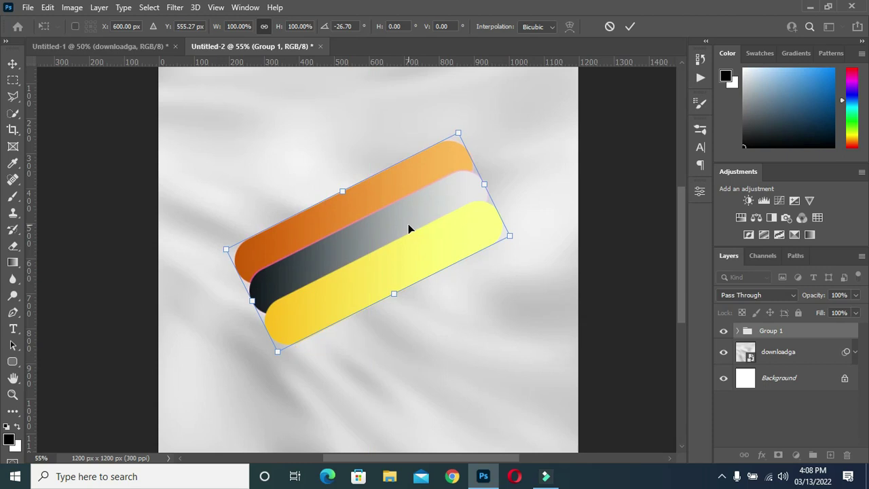
pyautogui.click(630, 27)
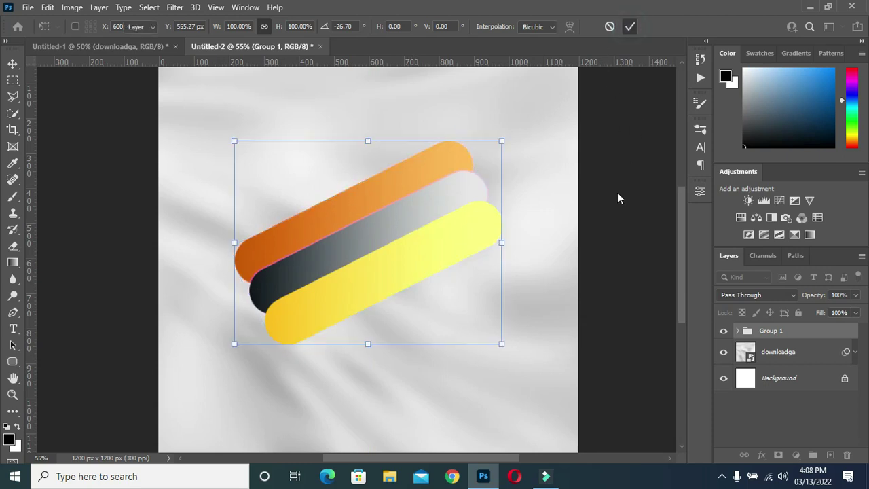
pyautogui.click(594, 293)
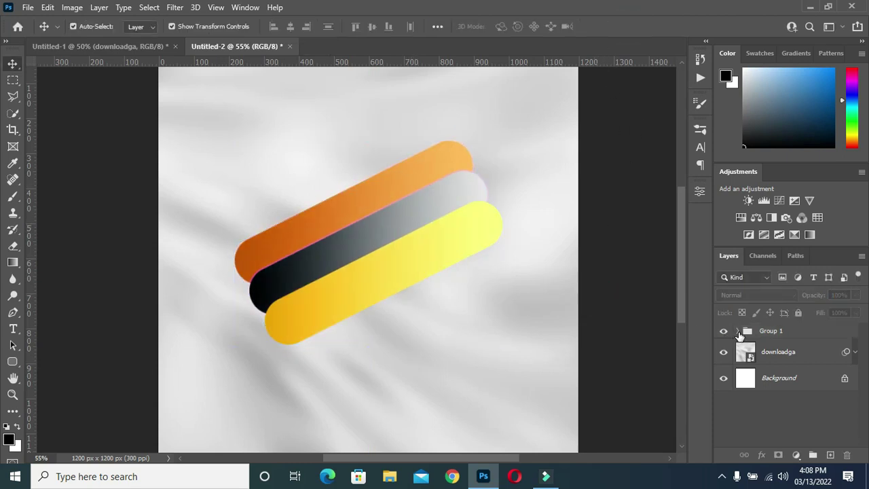
# - Duplicate Group 1 as Group 1 copy, hide the original, and expand the copy
pyautogui.click(770, 333)
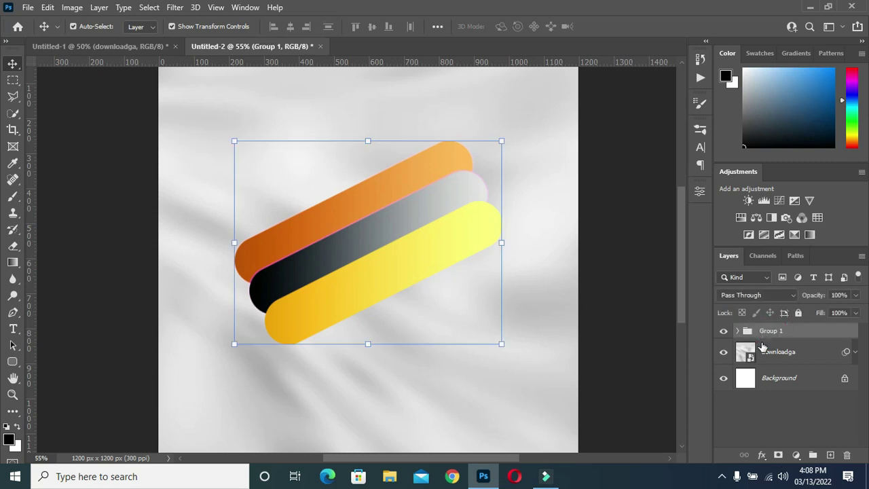
pyautogui.hotkey('ctrl', 'j')
pyautogui.click(724, 348)
pyautogui.click(737, 330)
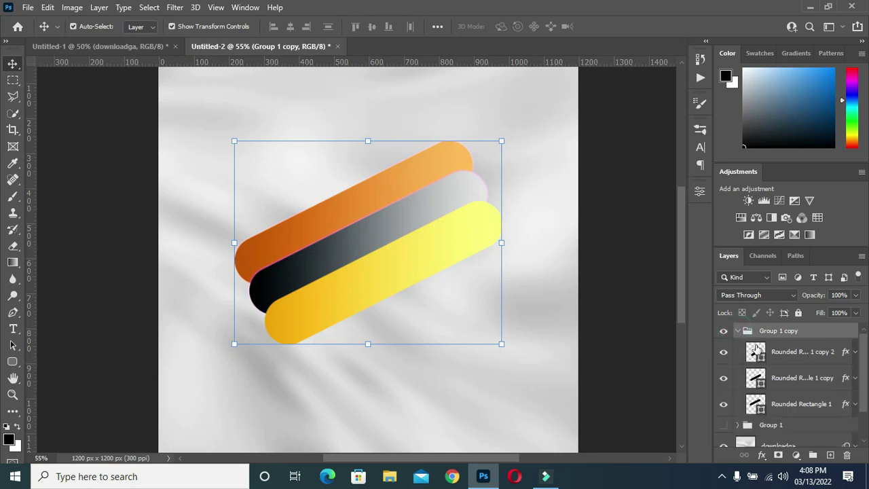
# - Rasterize the orange and dark bar layers inside Group 1 copy
pyautogui.rightClick(781, 404)
pyautogui.click(657, 195)
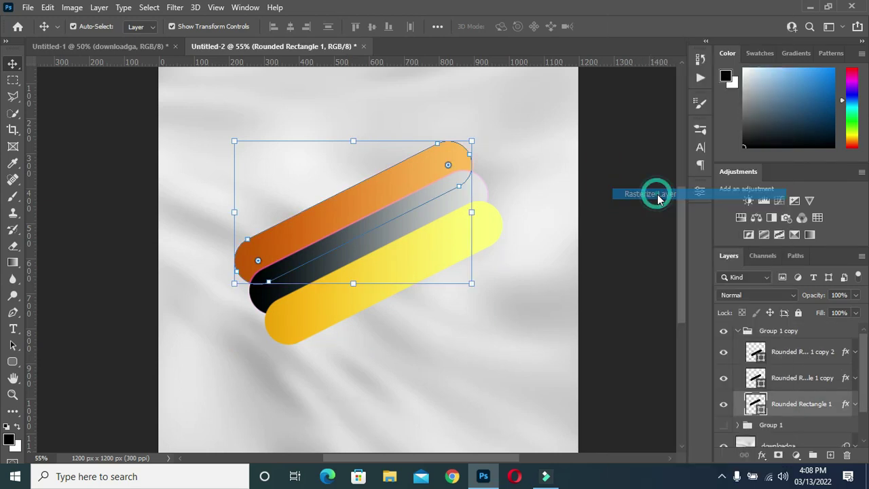
pyautogui.rightClick(795, 383)
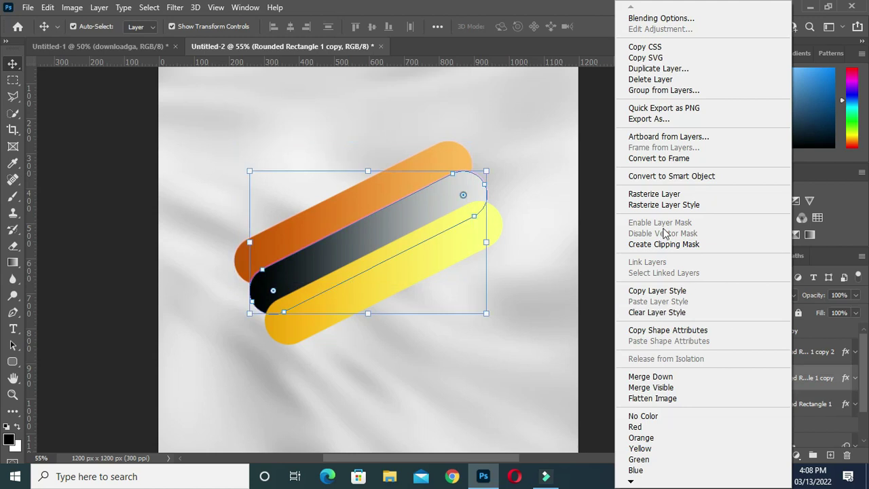
pyautogui.click(652, 195)
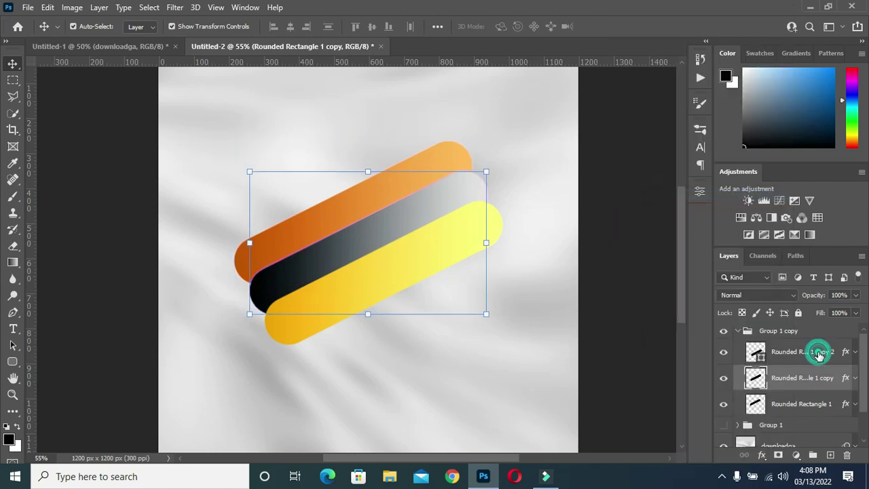
pyautogui.click(818, 351)
pyautogui.rightClick(818, 352)
# - Rasterize the yellow bar and load the dark bar's outline as a selection expanded by 5 px
pyautogui.click(679, 195)
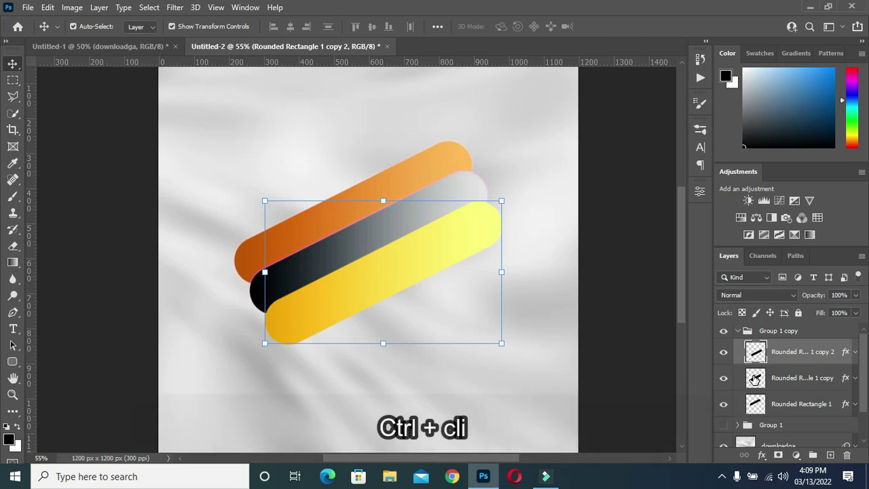
pyautogui.keyDown('ctrl'); pyautogui.click(755, 378); pyautogui.keyUp('ctrl')
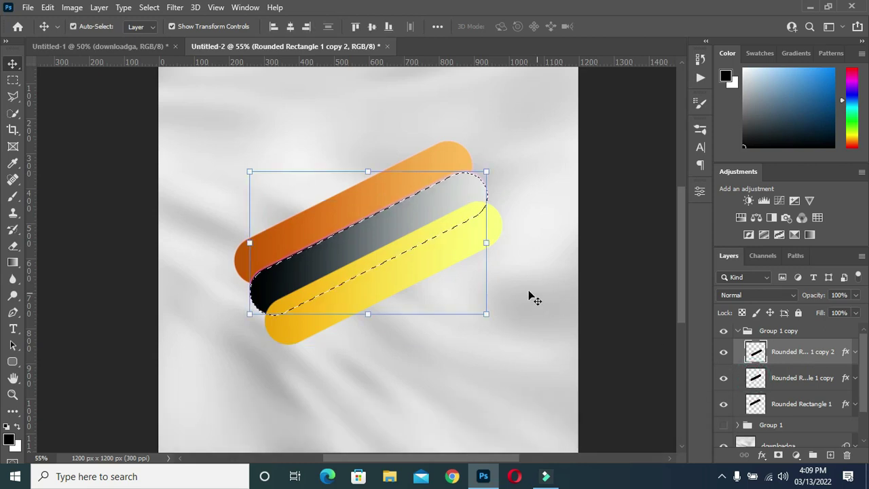
pyautogui.click(779, 380)
pyautogui.click(768, 354)
pyautogui.click(149, 8)
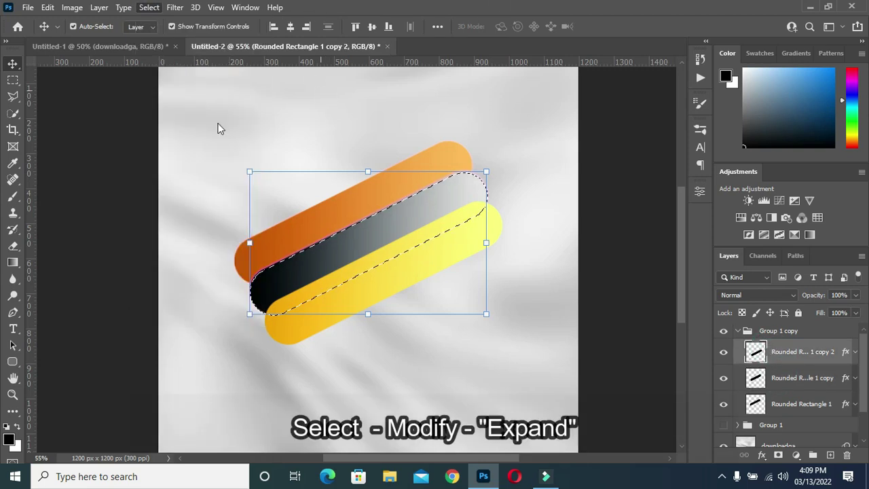
pyautogui.moveTo(161, 200)
pyautogui.click(283, 225)
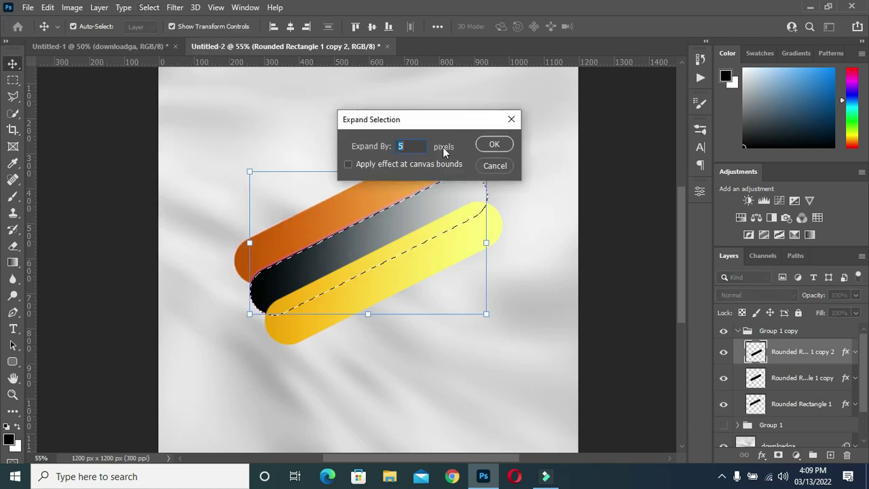
pyautogui.click(493, 145)
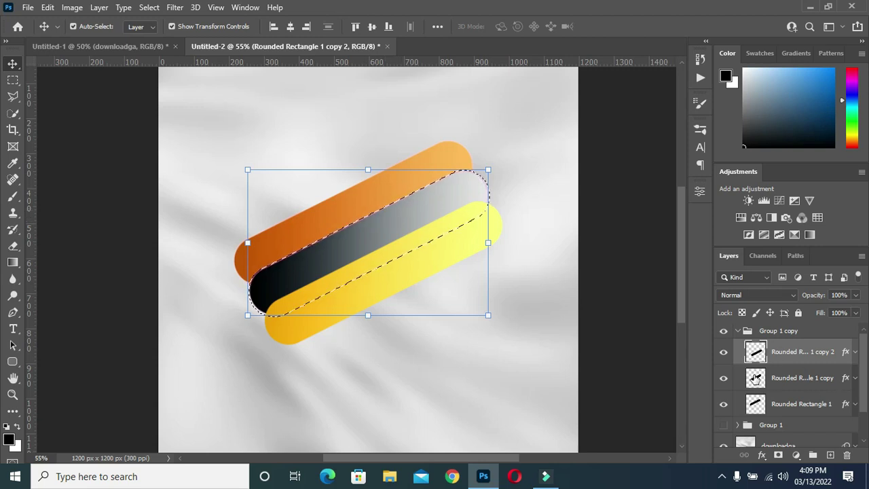
# - Toggle the dark and orange bars' visibility to inspect how they overlap
pyautogui.click(724, 379)
pyautogui.click(723, 379)
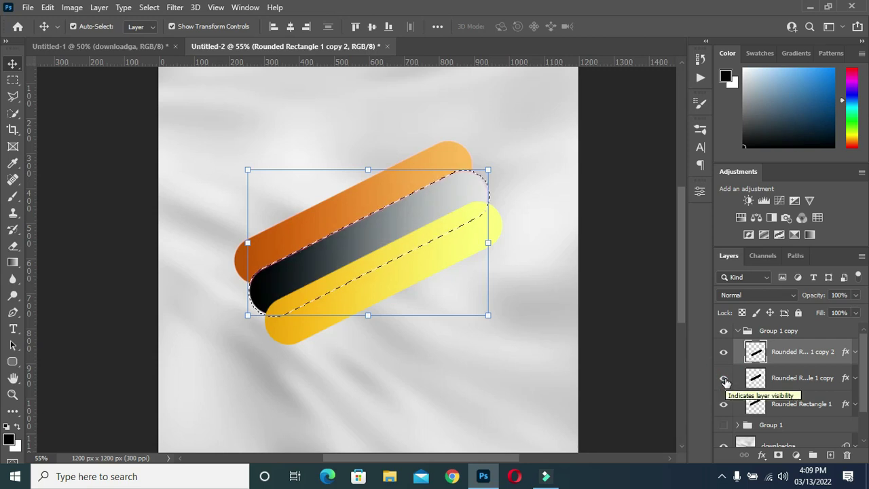
pyautogui.click(724, 379)
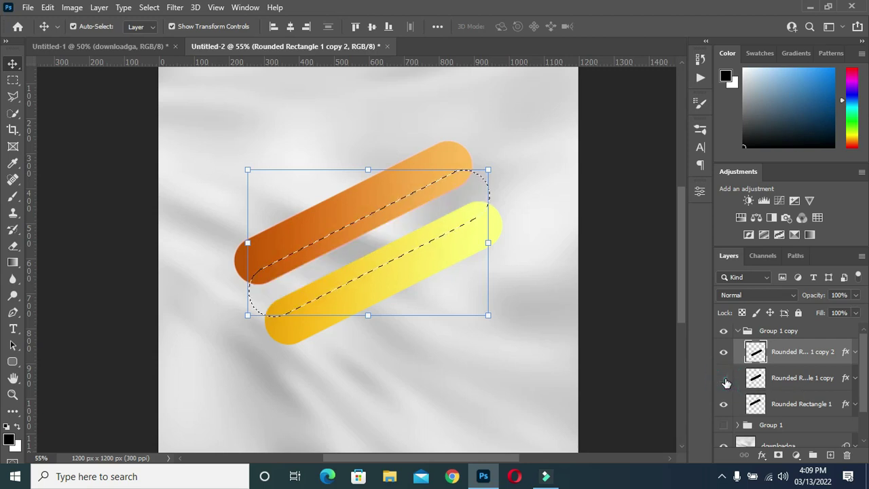
pyautogui.click(724, 381)
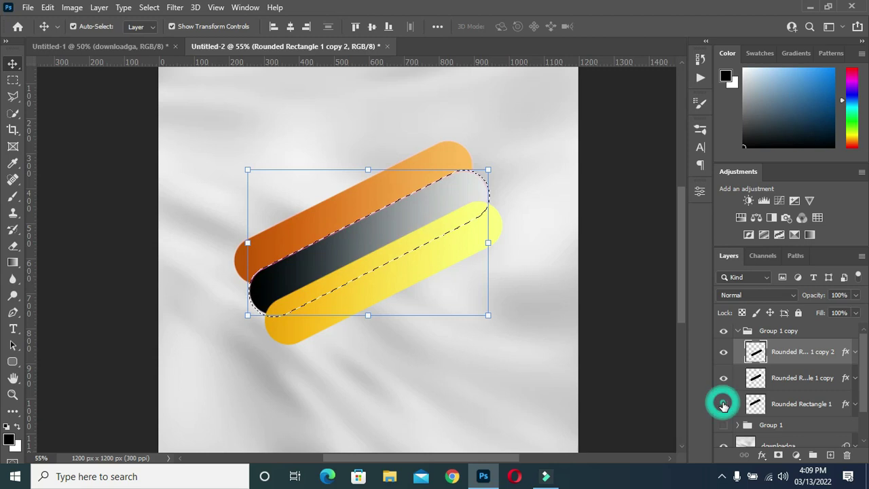
pyautogui.click(724, 404)
pyautogui.click(723, 404)
# - Make the orange bar's layer active with the Eraser tool, checking beneath the yellow bar
pyautogui.click(778, 406)
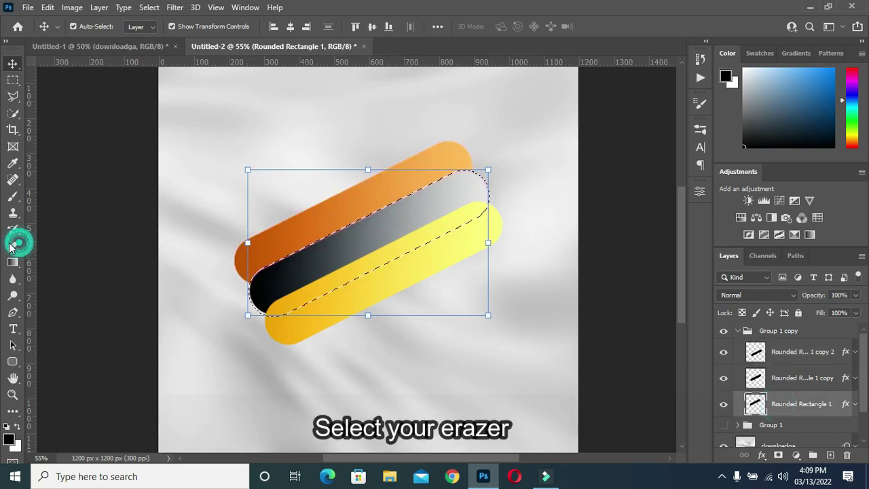
pyautogui.moveTo(12, 246); pyautogui.dragTo(46, 252)
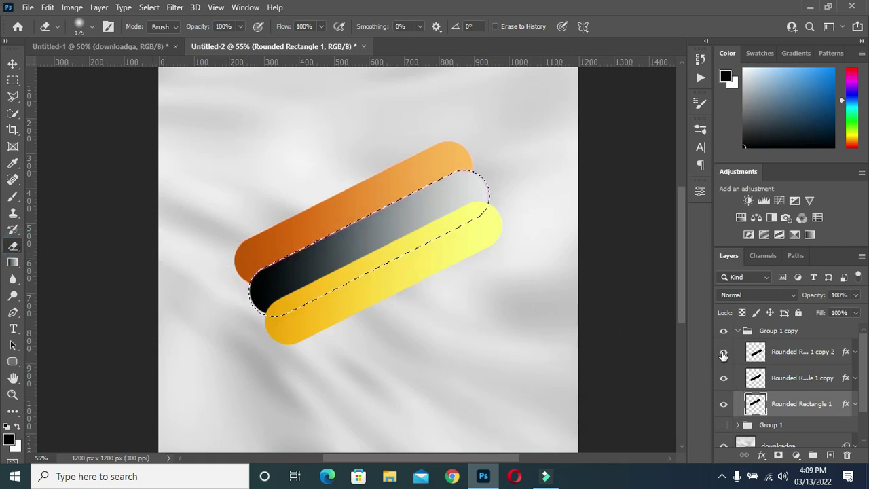
pyautogui.click(723, 352)
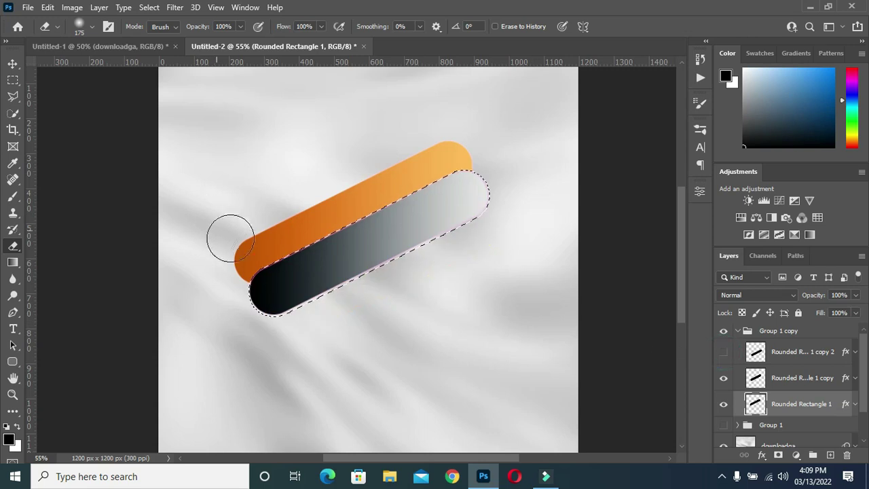
pyautogui.click(723, 352)
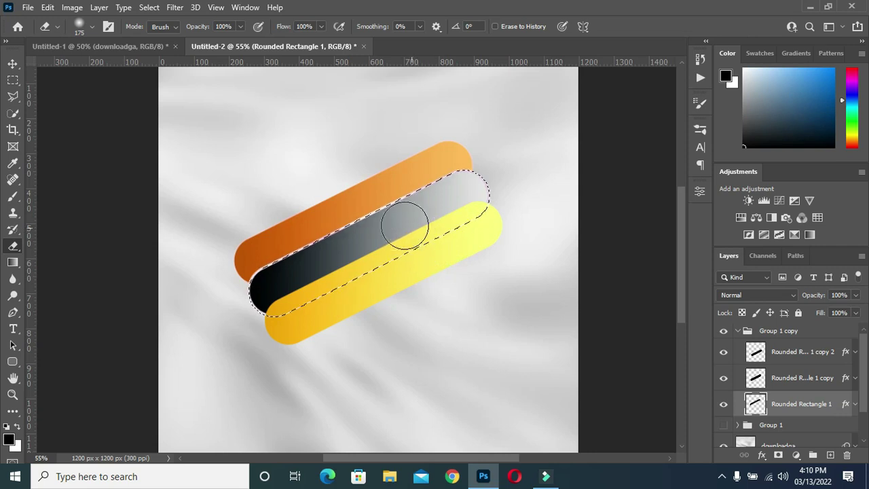
# - Drop the grey-bar selection and pick the yellow bar's layer with the Move tool
pyautogui.press('v')
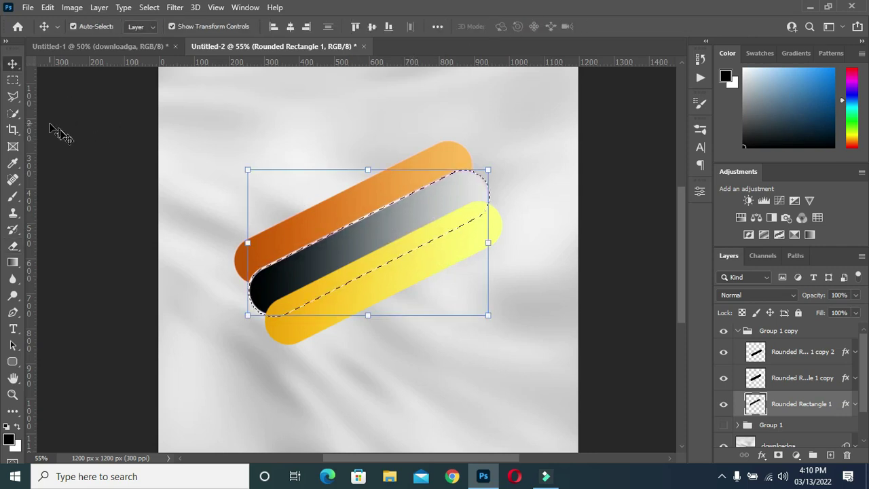
pyautogui.hotkey('ctrl', 'd')
pyautogui.click(621, 285)
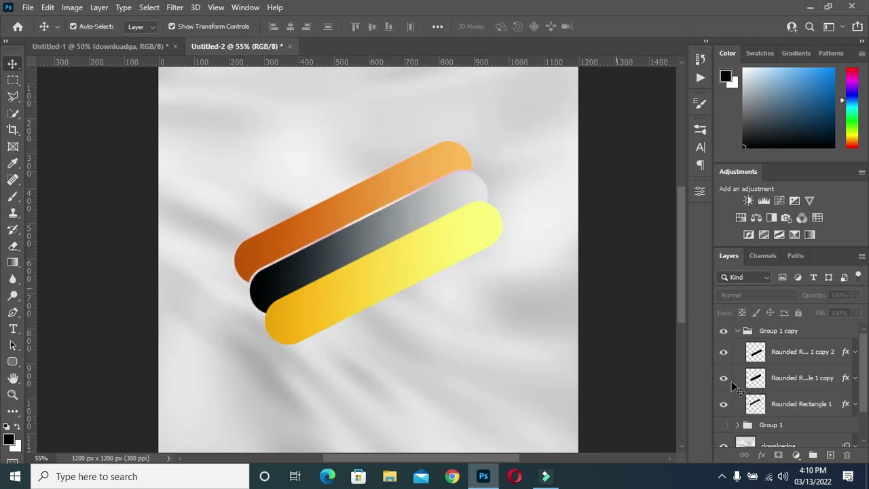
pyautogui.click(755, 404)
pyautogui.click(758, 353)
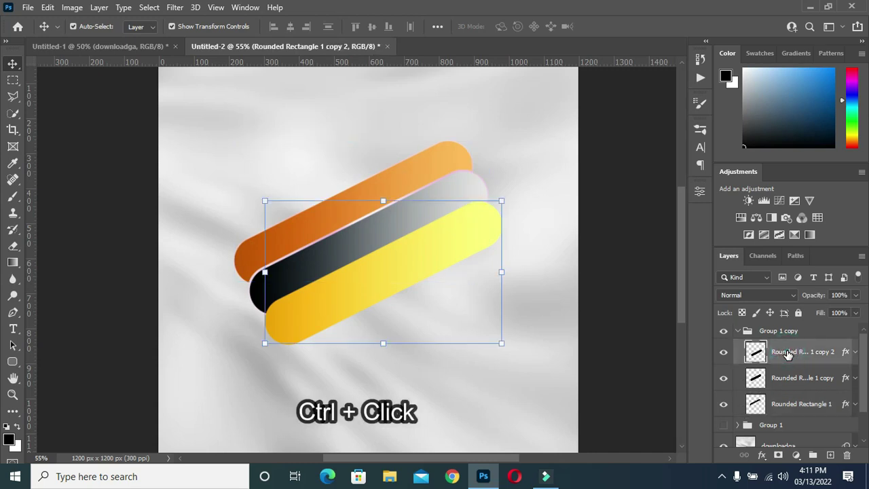
# - Erase the grey bar inside the slightly expanded yellow-bar outline, then deselect
pyautogui.keyDown('ctrl'); pyautogui.click(756, 351); pyautogui.keyUp('ctrl')
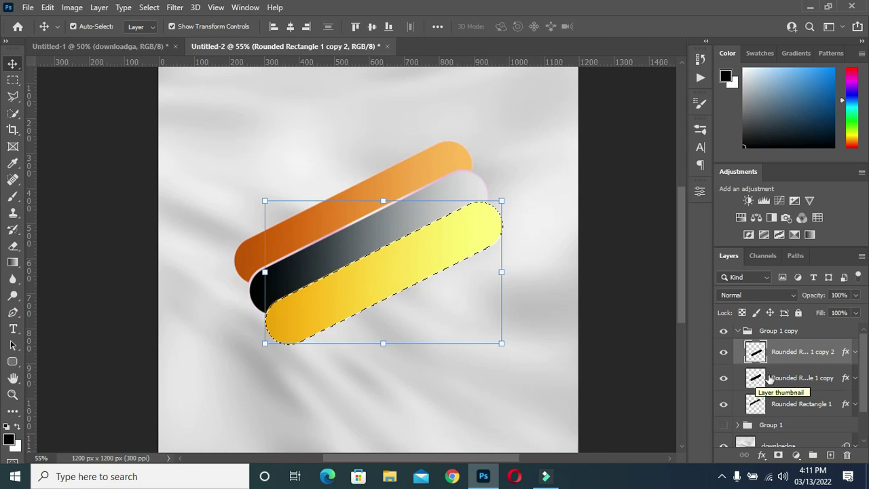
pyautogui.click(149, 7)
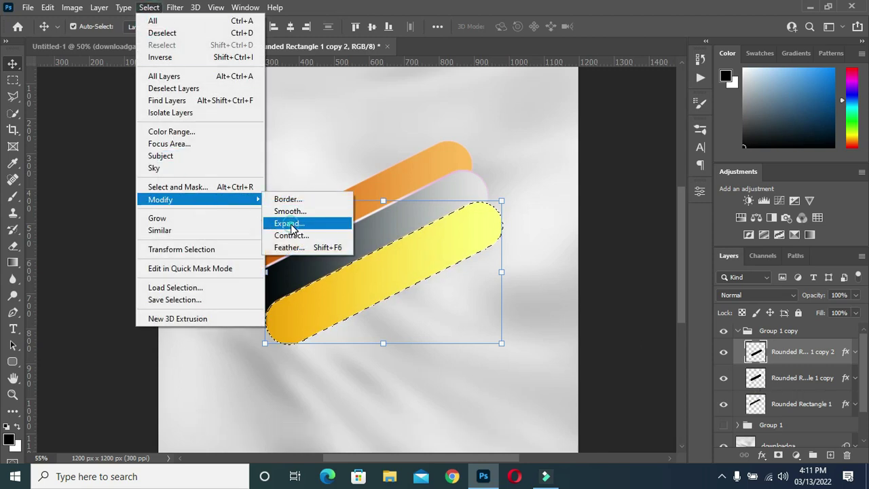
pyautogui.moveTo(161, 199)
pyautogui.click(292, 223)
pyautogui.click(494, 144)
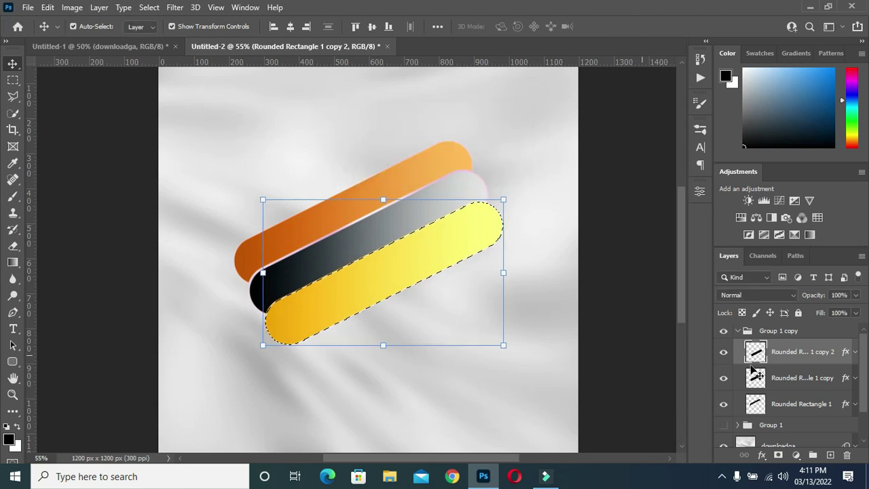
pyautogui.click(777, 379)
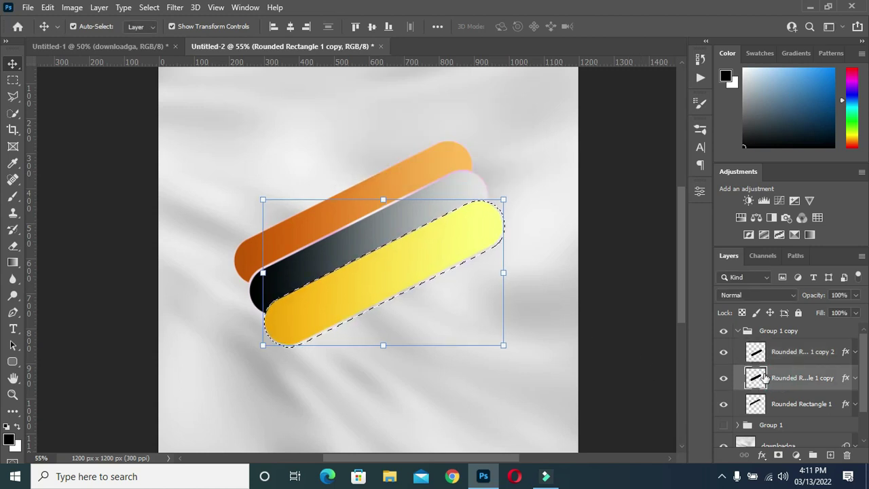
pyautogui.click(13, 246)
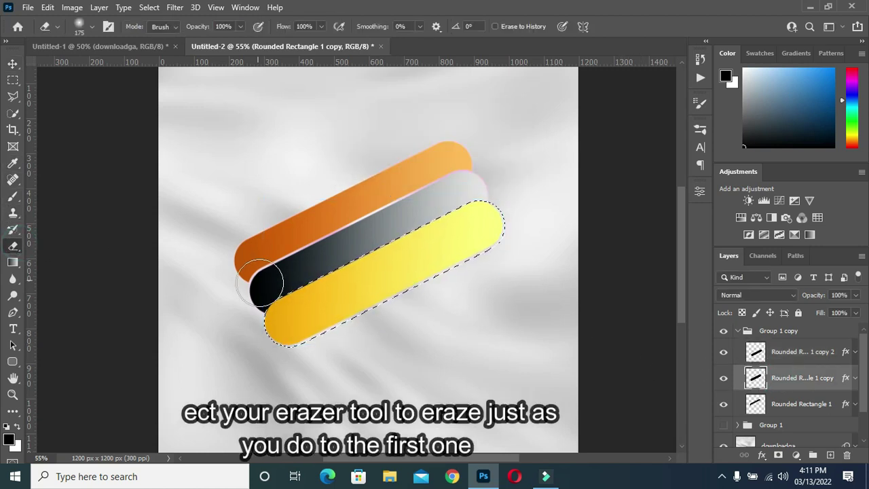
pyautogui.moveTo(275, 307); pyautogui.dragTo(483, 206)
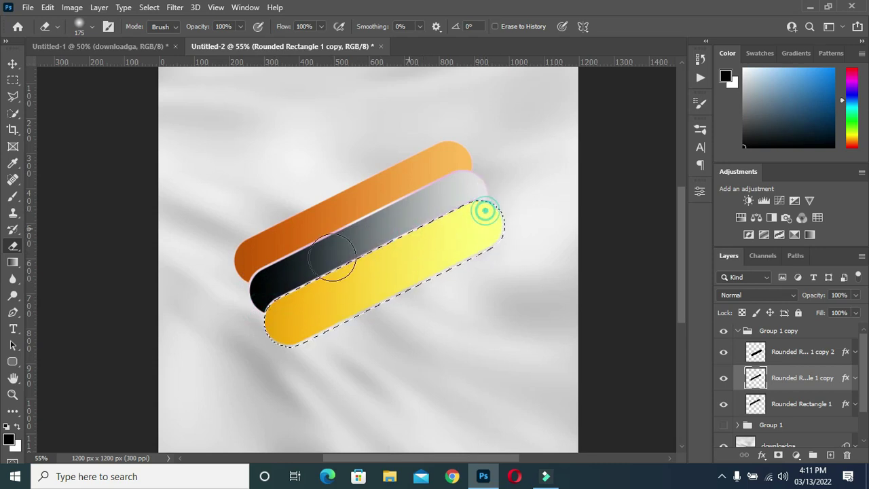
pyautogui.hotkey('ctrl', 'd')
# - Return to the Move tool, deselect the grey bar layer, and scroll the Layers panel
pyautogui.click(11, 64)
pyautogui.click(599, 250)
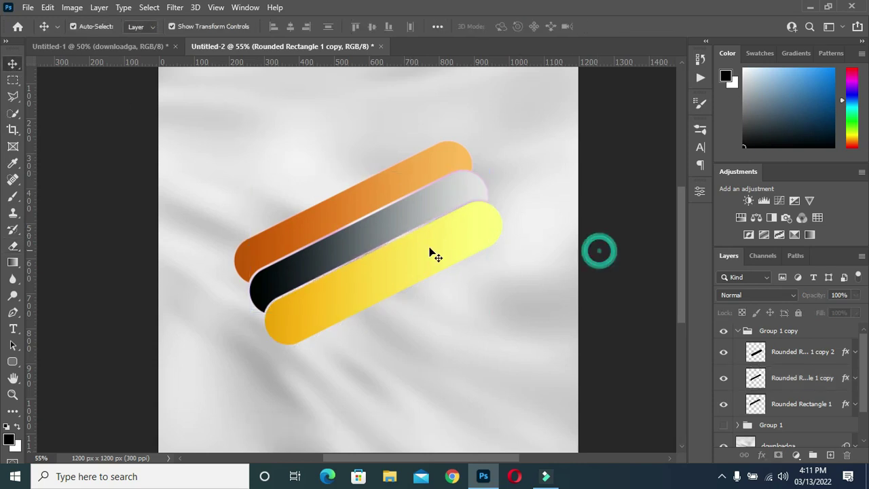
pyautogui.scroll(-2, 372, 246)
pyautogui.scroll(3, 340, 252)
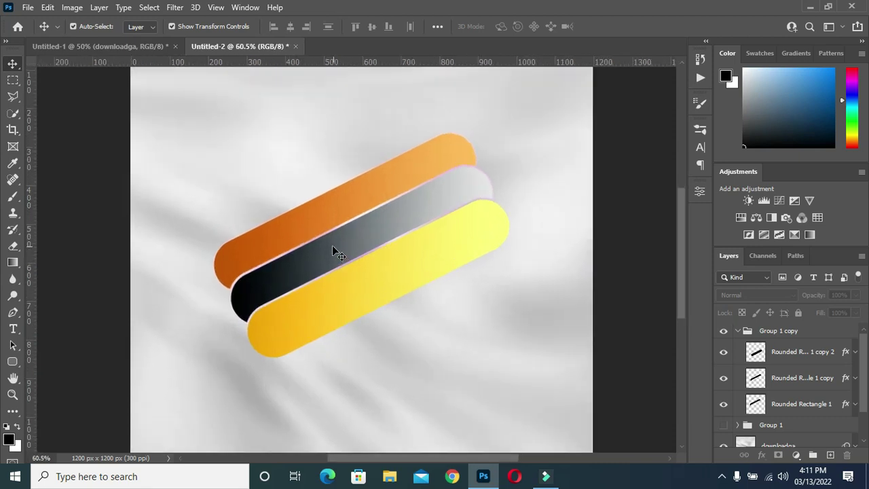
pyautogui.scroll(-2, 333, 245)
pyautogui.scroll(1, 327, 236)
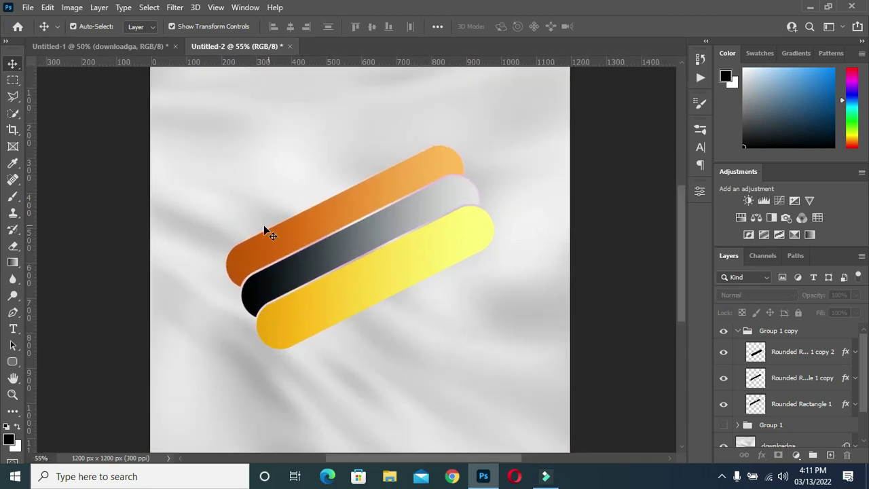
# - Draw a 444 px circle, Ellipse 1, over the middle of the bars and fill it golden orange
pyautogui.press('u')
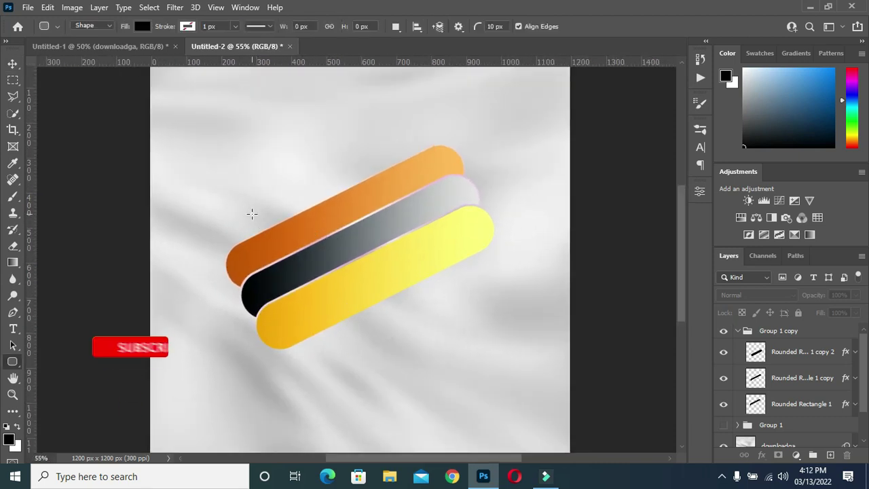
pyautogui.click(14, 356)
pyautogui.click(62, 376)
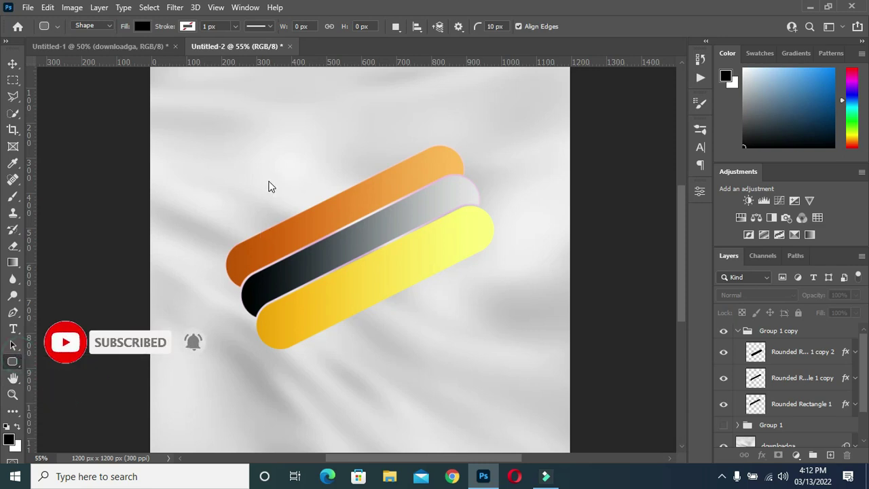
pyautogui.moveTo(284, 176); pyautogui.dragTo(439, 347)
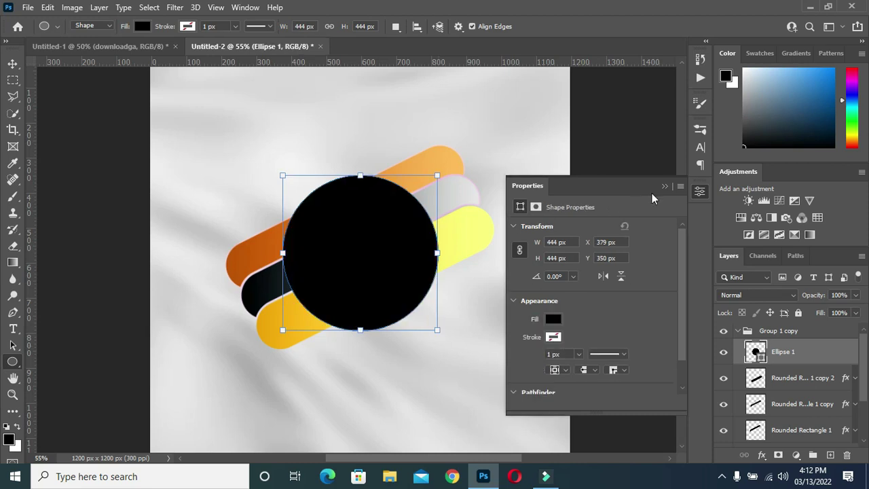
pyautogui.click(554, 319)
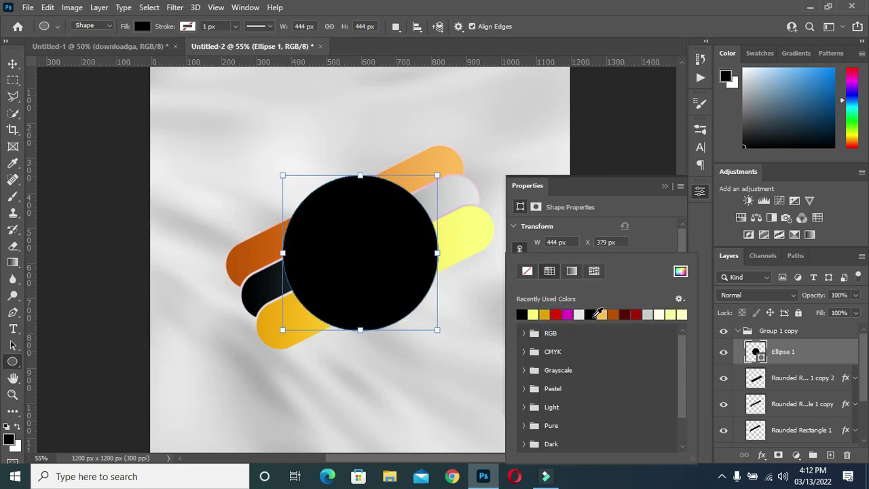
pyautogui.click(615, 313)
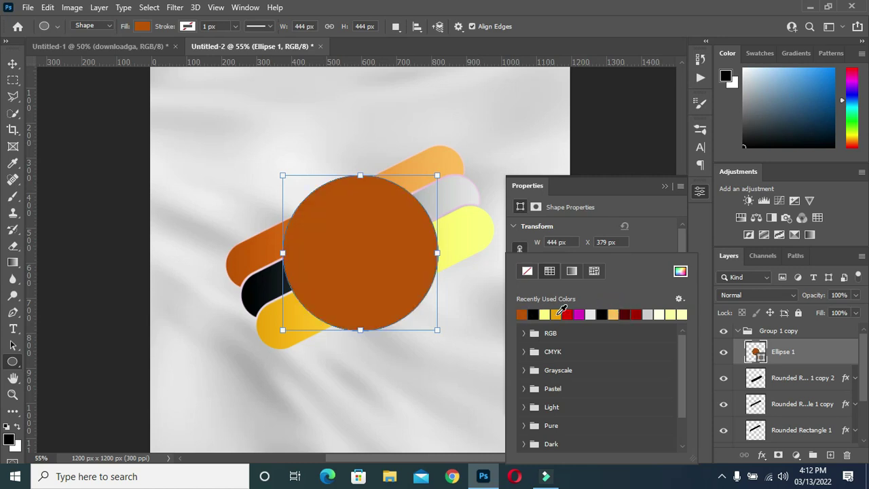
pyautogui.click(556, 314)
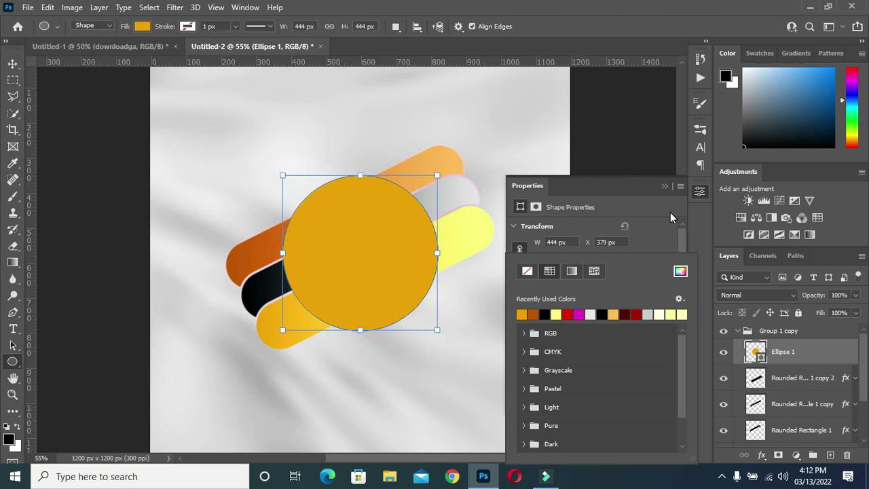
pyautogui.click(670, 214)
pyautogui.press('v')
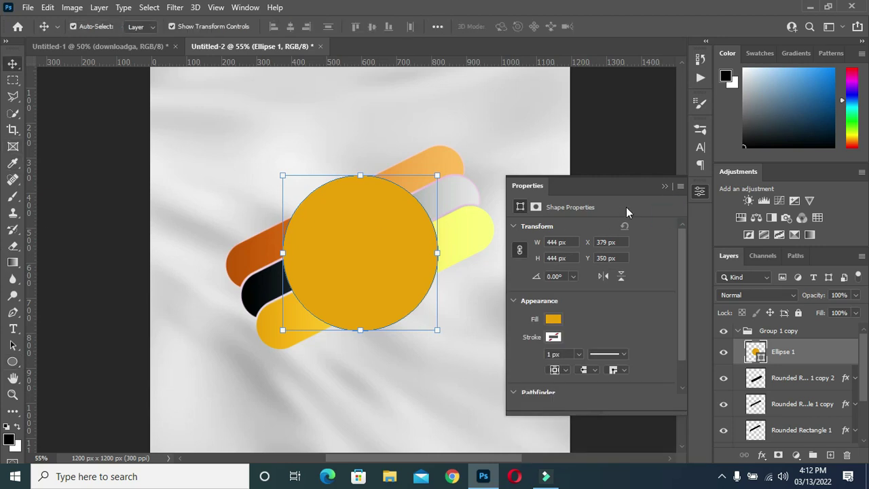
pyautogui.click(665, 184)
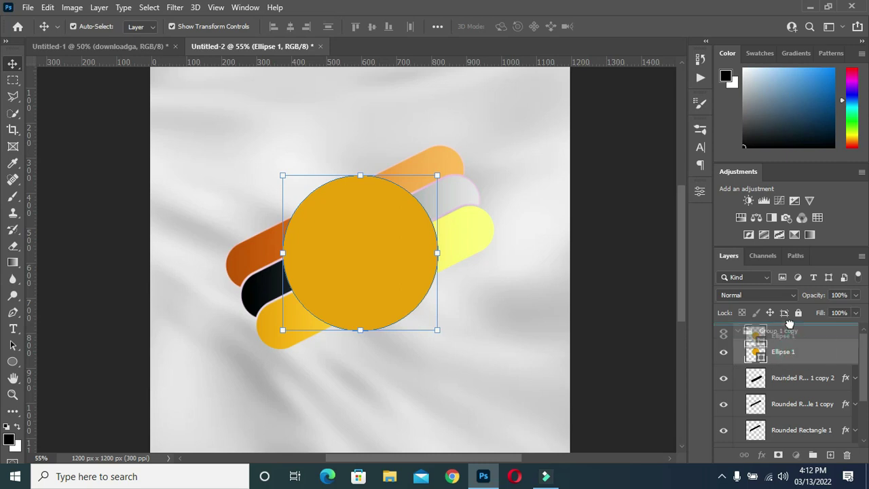
# - Move Ellipse 1 out of Group 1 copy to the top and enlarge it slightly
pyautogui.moveTo(795, 355); pyautogui.dragTo(758, 336)
pyautogui.click(738, 357)
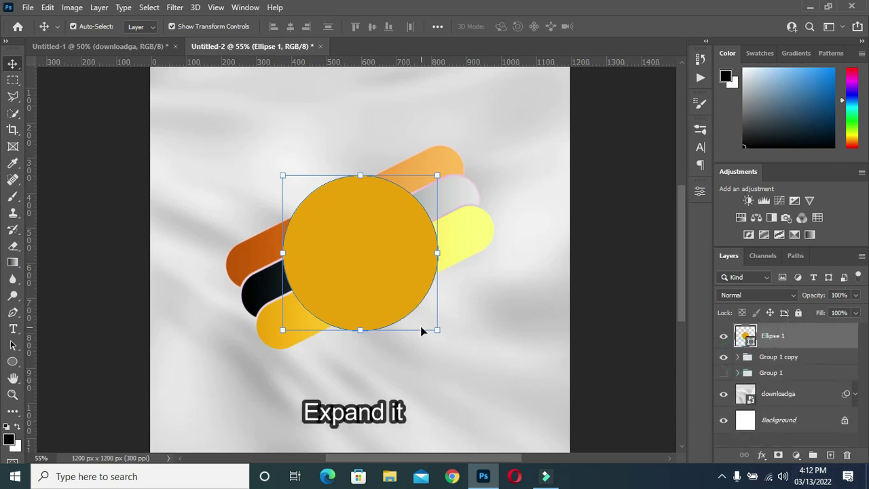
pyautogui.moveTo(437, 331); pyautogui.dragTo(445, 338)
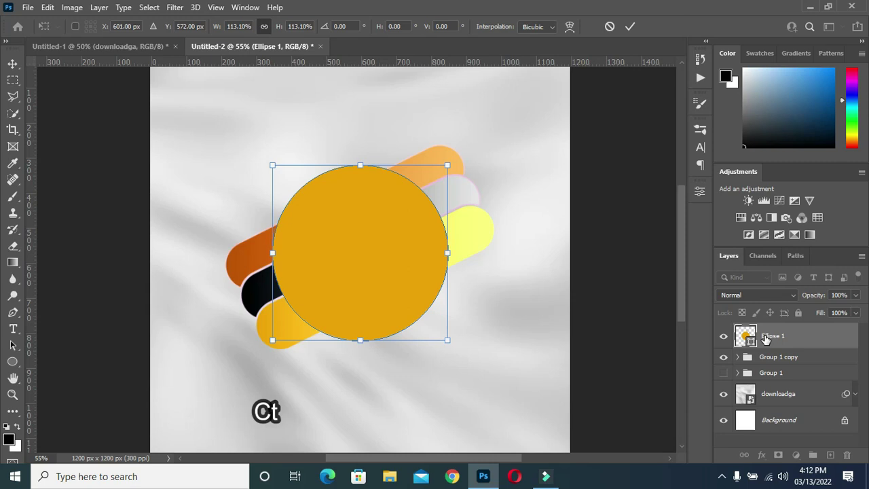
pyautogui.press('Return')
# - Duplicate the circle as Ellipse 1 copy, scale it to 91.67%, and add a Drop Shadow
pyautogui.hotkey('ctrl', 'j')
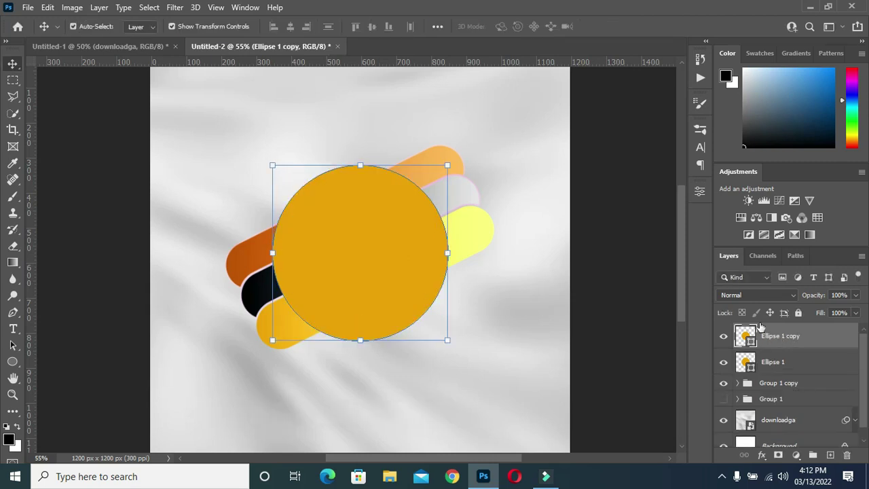
pyautogui.moveTo(448, 344); pyautogui.dragTo(442, 335)
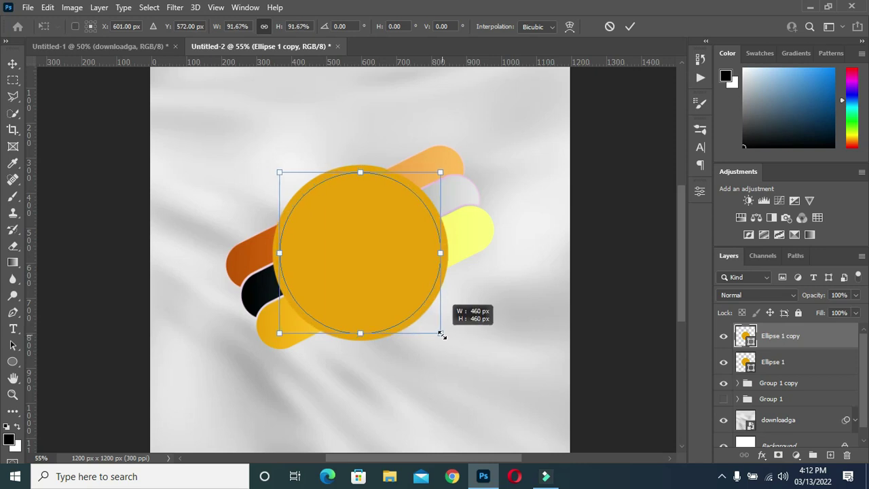
pyautogui.moveTo(442, 335); pyautogui.dragTo(442, 334)
pyautogui.click(630, 26)
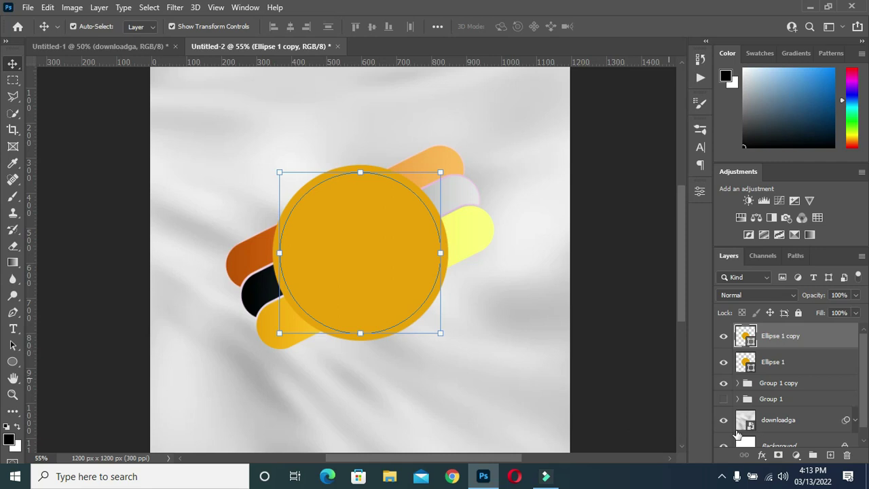
pyautogui.click(762, 455)
pyautogui.click(698, 334)
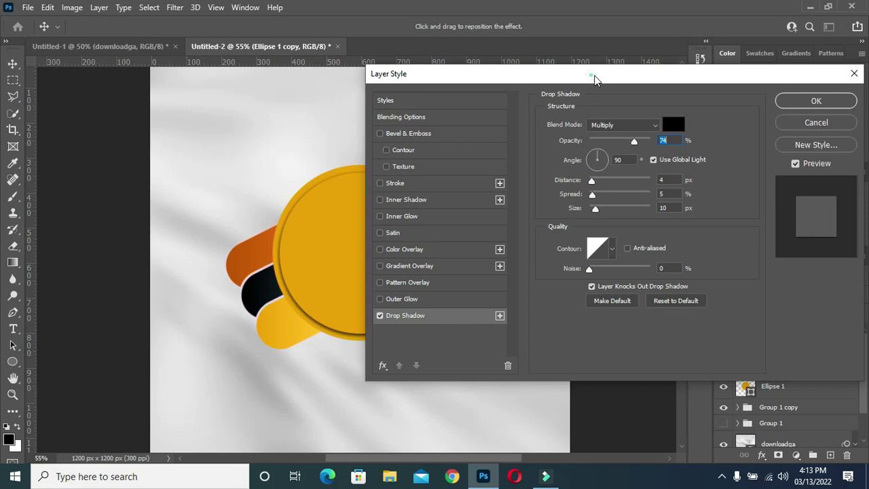
# - Set the inner circle's Drop Shadow to Multiply at 74% opacity
pyautogui.moveTo(594, 79); pyautogui.dragTo(686, 78)
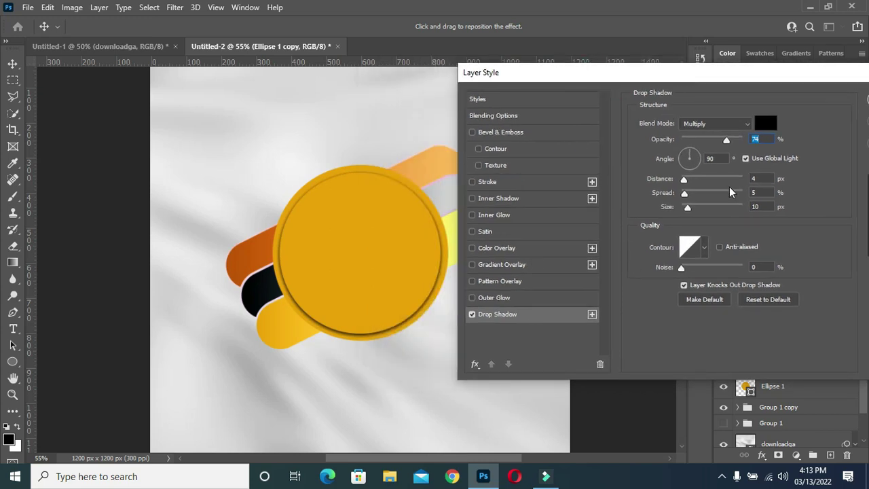
pyautogui.click(732, 124)
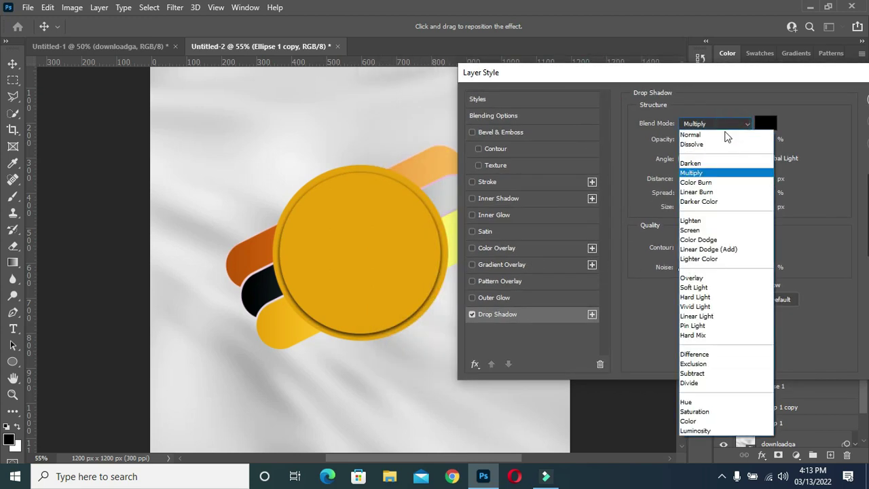
pyautogui.click(720, 170)
pyautogui.click(756, 139)
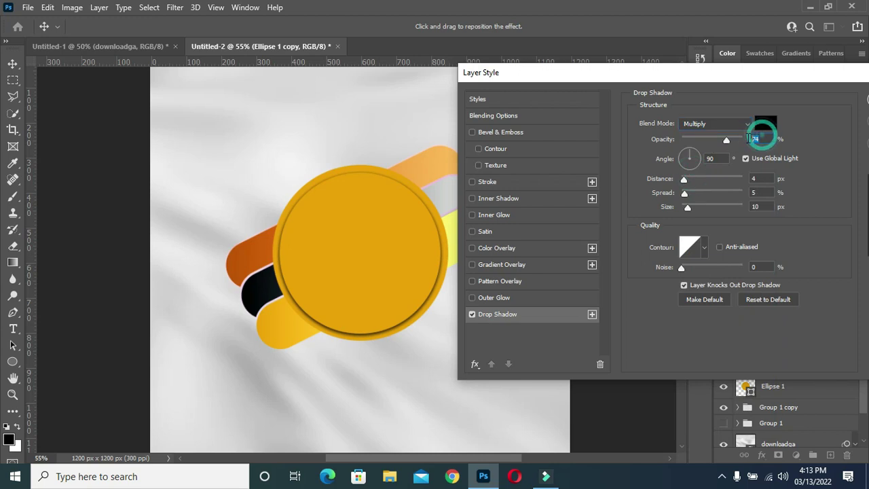
pyautogui.click(757, 179)
# - Add a 4 px near-white fffdfd Stroke at 71% Screen and apply the layer style
pyautogui.click(499, 182)
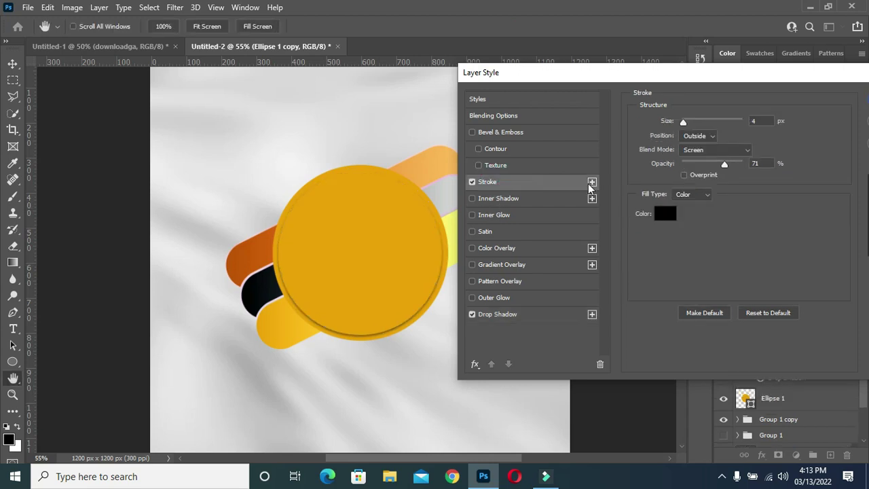
pyautogui.click(668, 214)
pyautogui.moveTo(543, 288); pyautogui.dragTo(530, 116)
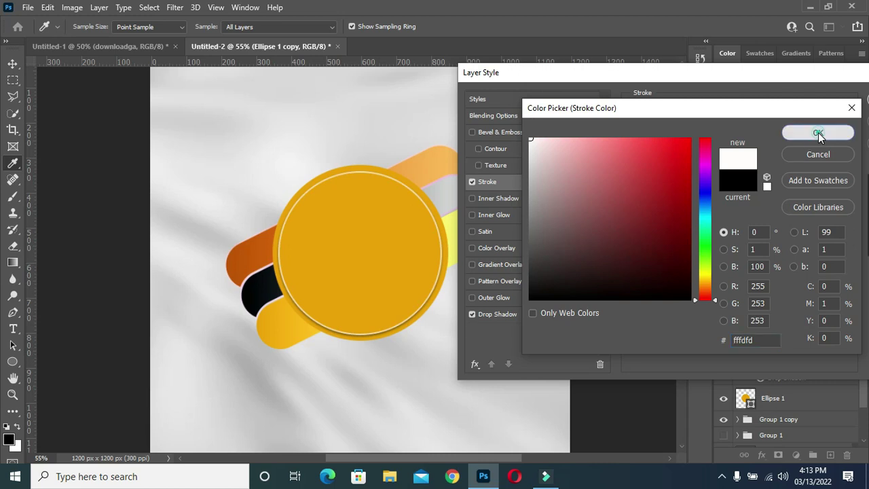
pyautogui.click(818, 133)
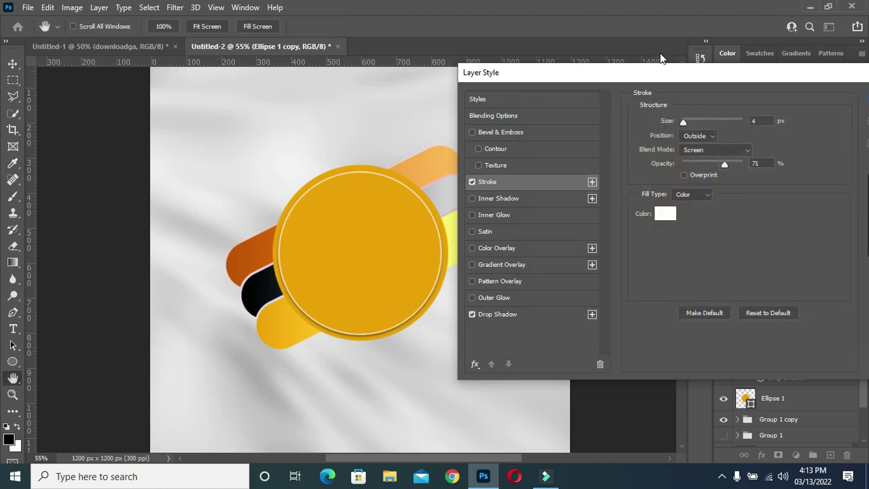
pyautogui.moveTo(665, 75); pyautogui.dragTo(654, 74)
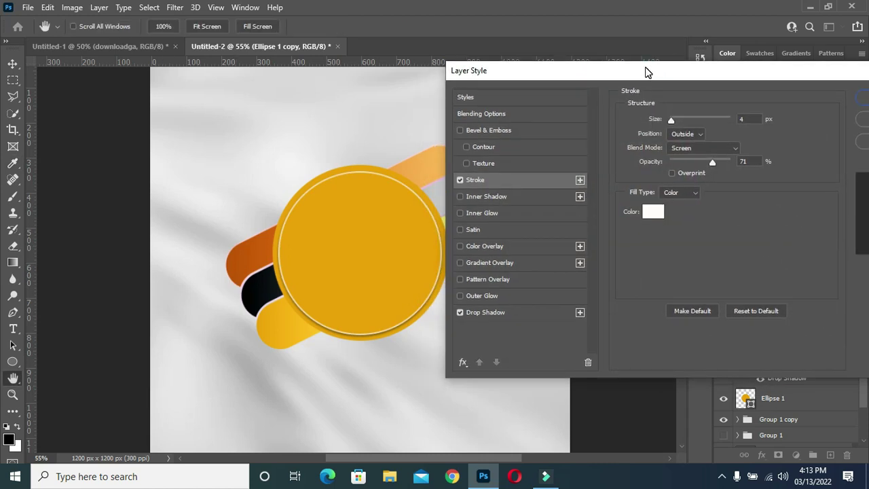
pyautogui.click(512, 312)
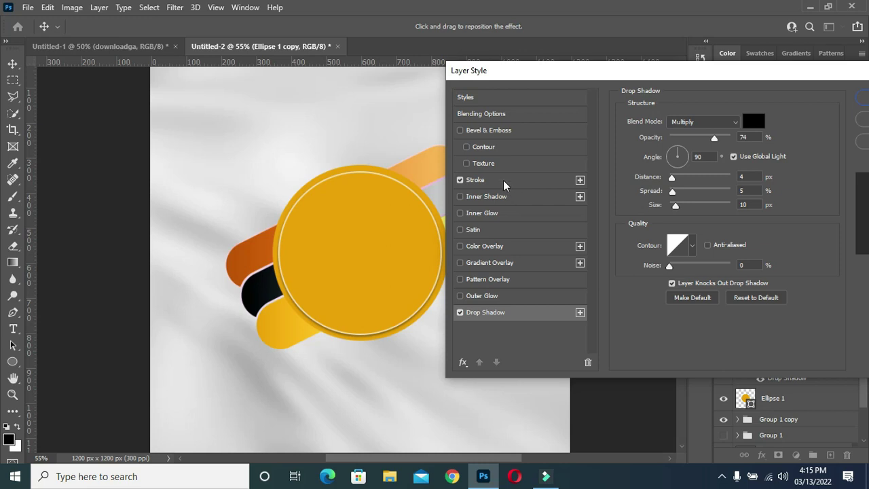
pyautogui.click(475, 179)
pyautogui.moveTo(733, 76); pyautogui.dragTo(574, 81)
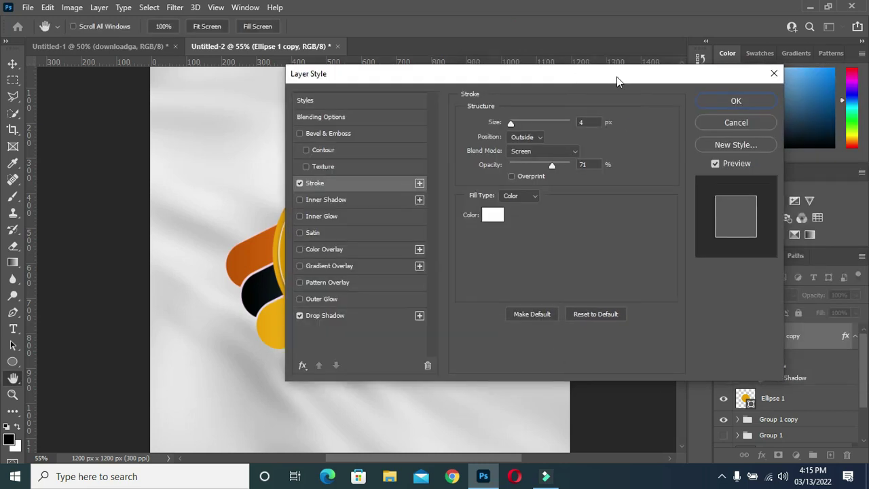
pyautogui.click(746, 101)
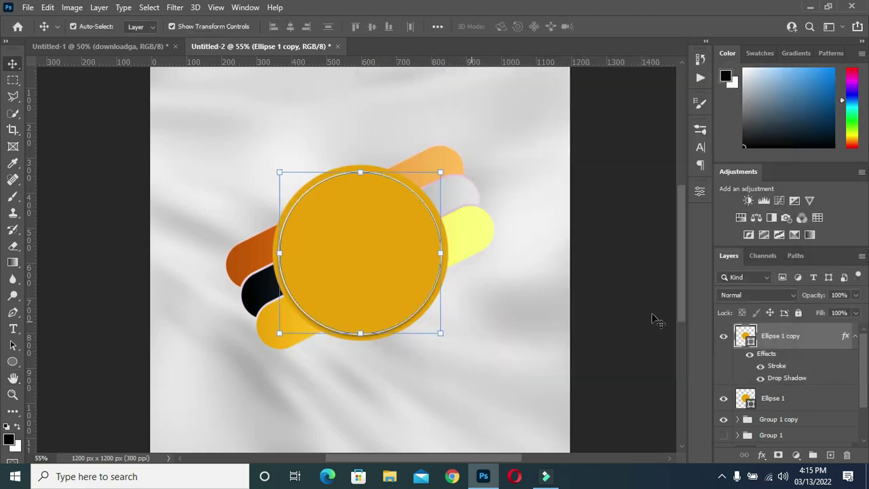
# - Give the outer circle Ellipse 1 a Drop Shadow of size 35 px
pyautogui.click(856, 337)
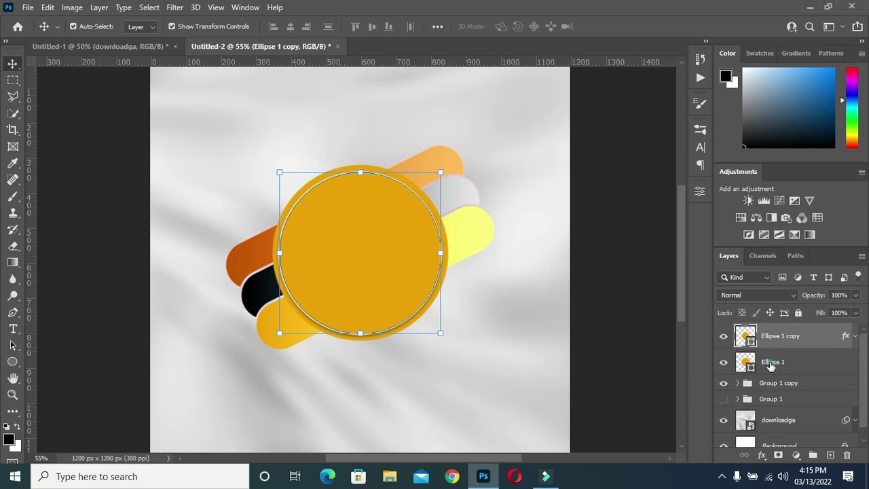
pyautogui.click(770, 362)
pyautogui.click(762, 457)
pyautogui.press('Escape')
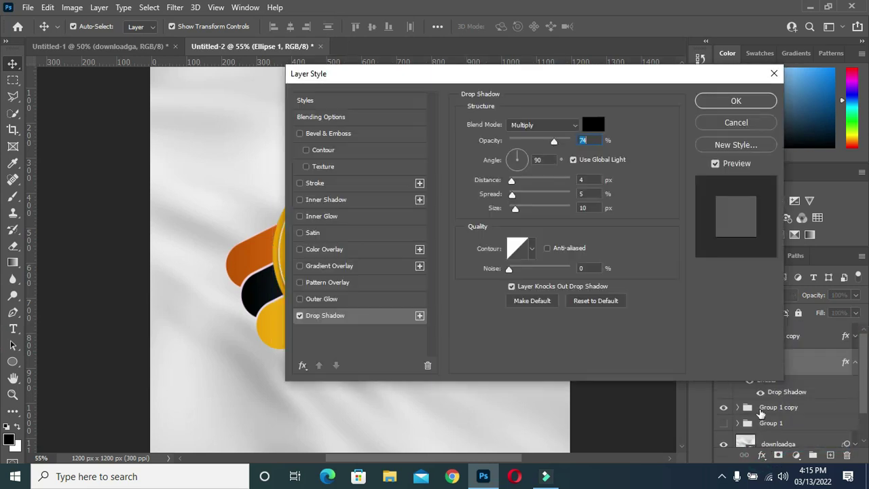
pyautogui.moveTo(562, 79); pyautogui.dragTo(732, 80)
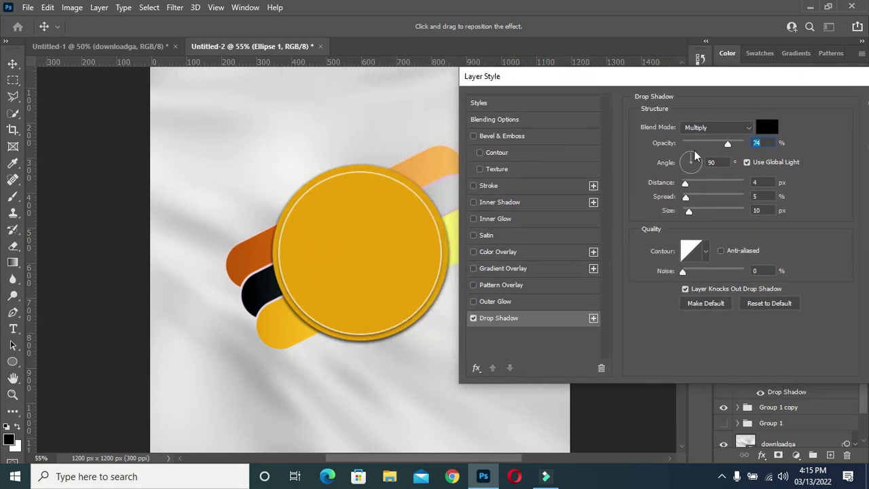
pyautogui.moveTo(690, 211); pyautogui.dragTo(696, 215)
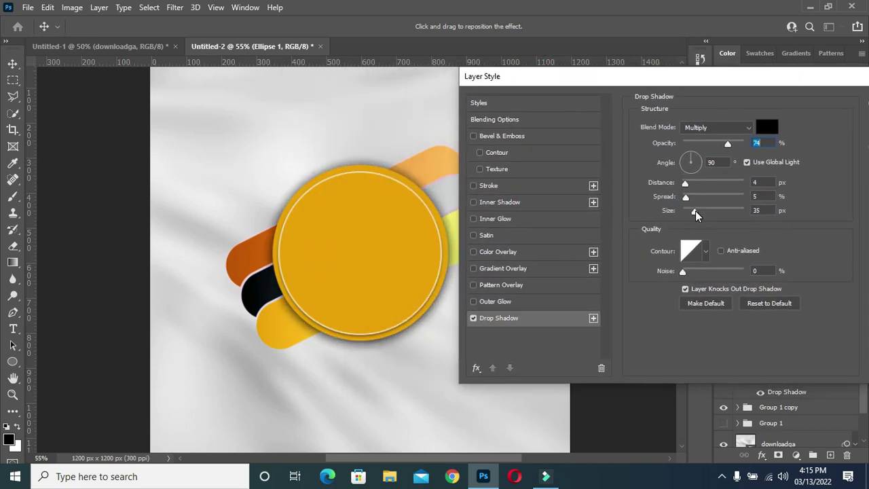
pyautogui.click(695, 211)
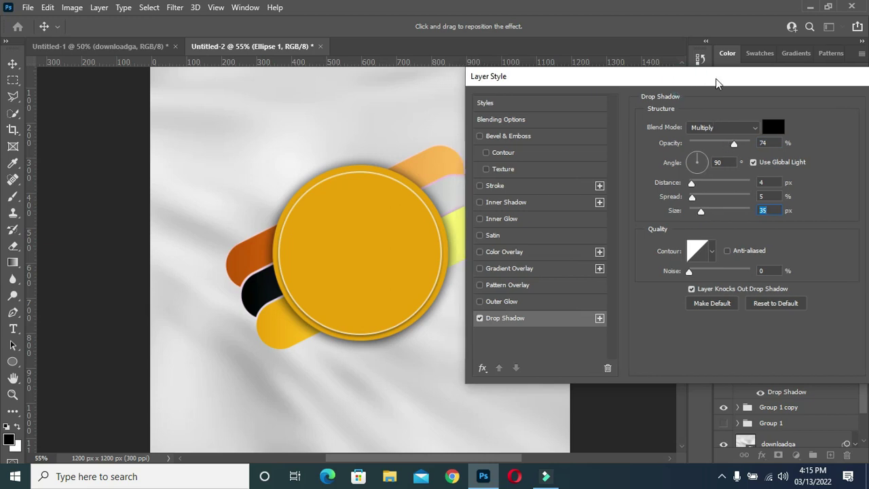
pyautogui.moveTo(686, 81); pyautogui.dragTo(548, 74)
pyautogui.click(772, 96)
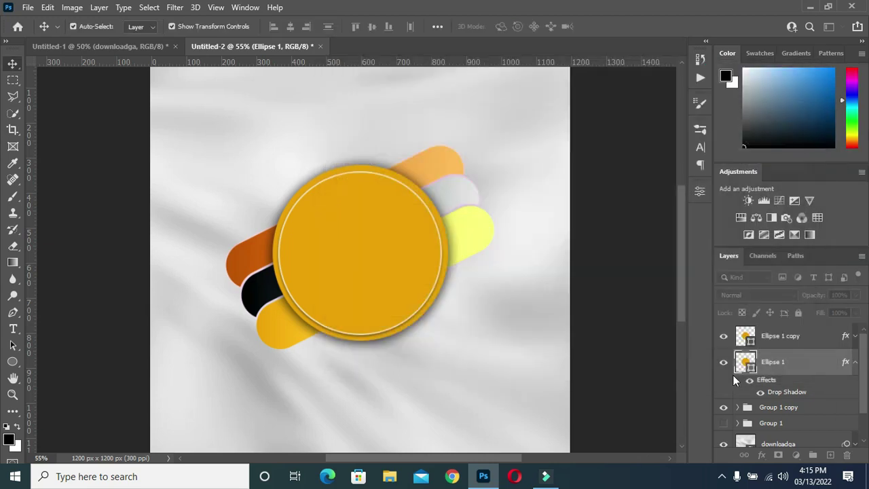
# - Reduce Ellipse 1 copy's drop shadow size to 16 px
pyautogui.hotkey('alt', ']')
pyautogui.click(761, 455)
pyautogui.click(636, 240)
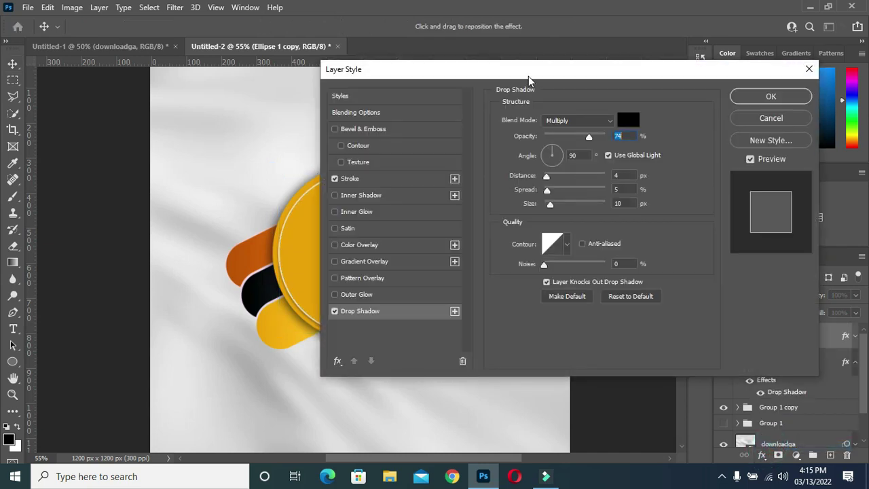
pyautogui.moveTo(529, 76); pyautogui.dragTo(714, 86)
pyautogui.click(599, 330)
pyautogui.moveTo(737, 212); pyautogui.dragTo(740, 216)
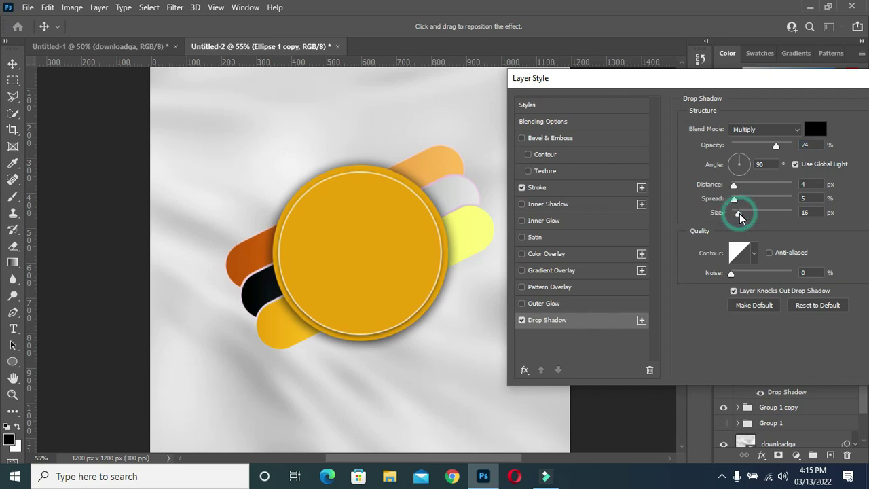
pyautogui.click(805, 212)
pyautogui.click(820, 201)
pyautogui.moveTo(680, 78); pyautogui.dragTo(548, 79)
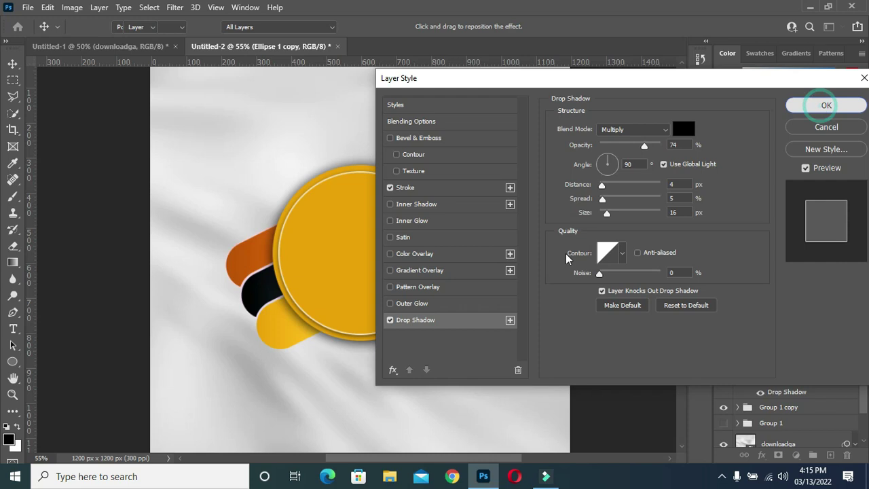
pyautogui.click(826, 105)
# - Scale Ellipse 1 copy to 98%, then switch to the Untitled-1 document
pyautogui.moveTo(441, 333); pyautogui.dragTo(439, 331)
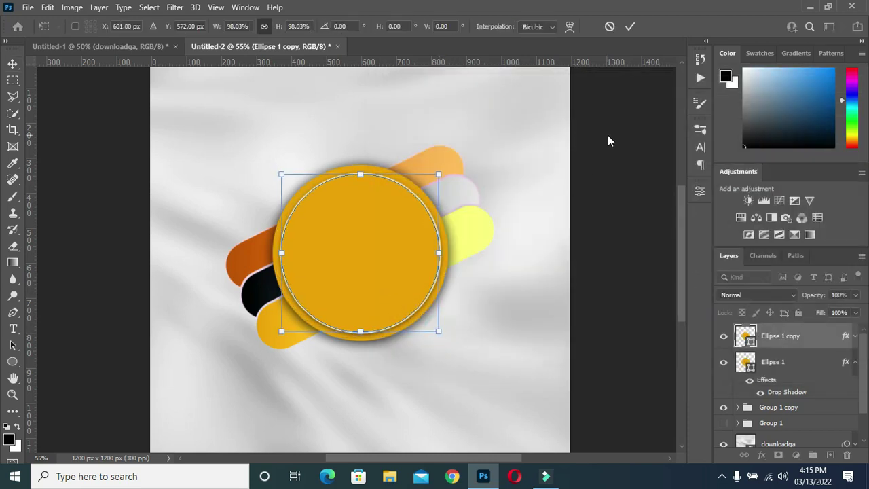
pyautogui.press('Return')
pyautogui.click(101, 46)
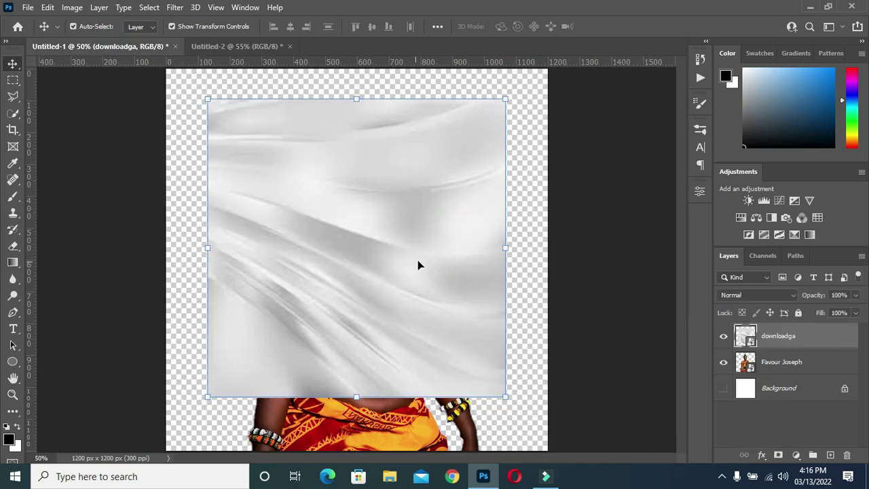
# - Bring the woman's portrait into Untitled-2, scaled to 17.37% and centred over the golden circles
pyautogui.click(724, 335)
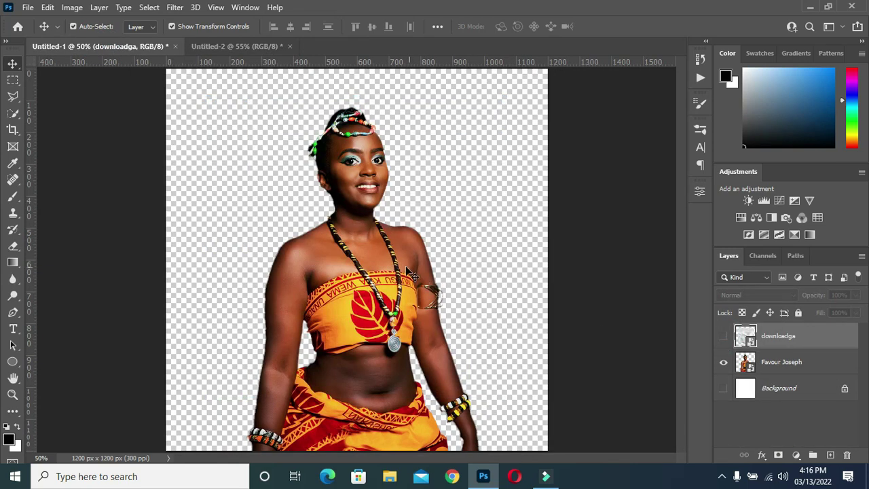
pyautogui.moveTo(351, 205); pyautogui.dragTo(359, 265)
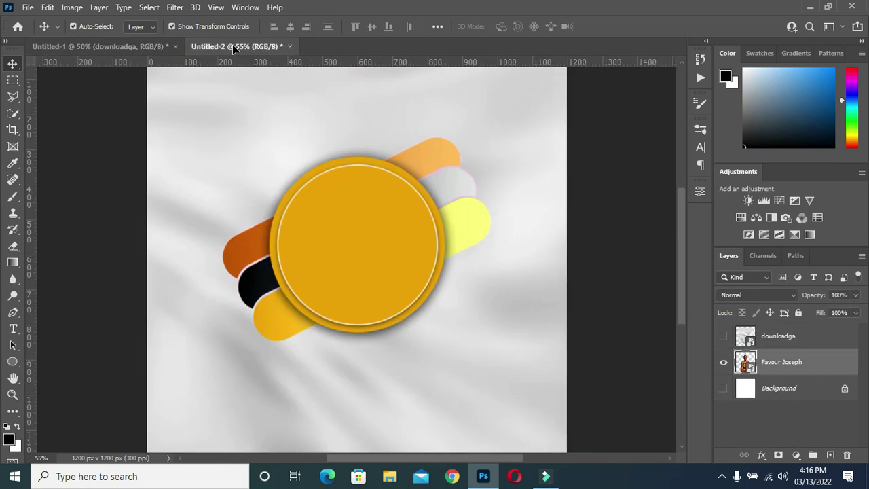
pyautogui.moveTo(481, 275)
pyautogui.mouseDown()
pyautogui.moveTo(491, 272)
pyautogui.moveTo(478, 257)
pyautogui.mouseUp()
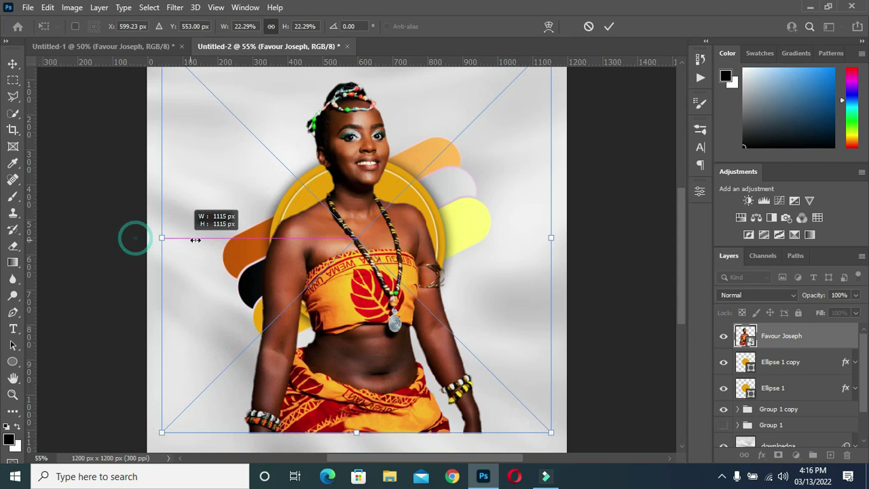
pyautogui.moveTo(134, 238); pyautogui.dragTo(223, 239)
pyautogui.moveTo(391, 274); pyautogui.dragTo(361, 271)
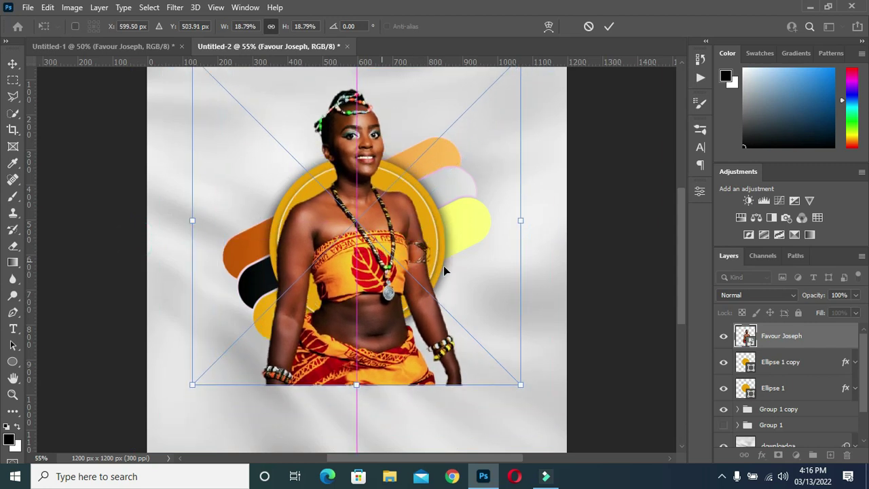
pyautogui.moveTo(519, 221); pyautogui.dragTo(495, 220)
pyautogui.moveTo(382, 241); pyautogui.dragTo(394, 239)
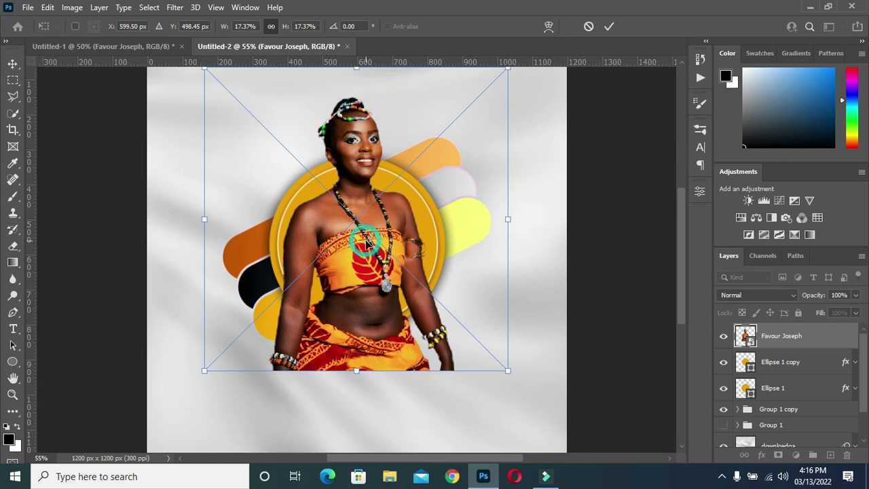
pyautogui.click(609, 25)
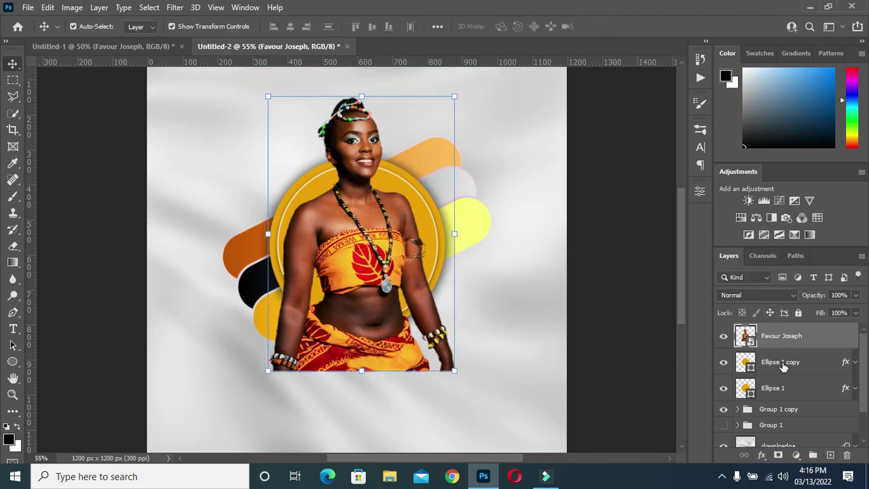
# - Rasterize the portrait layer and mask it to the Ellipse 1 copy circle selection
pyautogui.rightClick(788, 339)
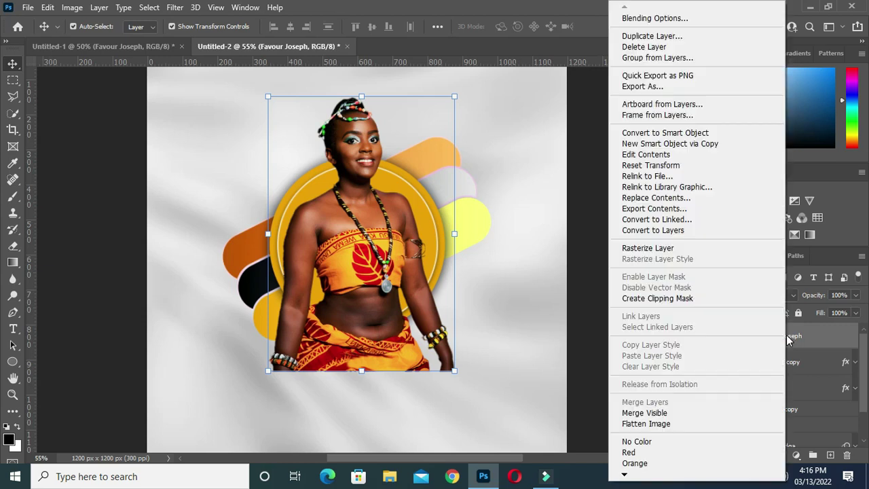
pyautogui.click(651, 248)
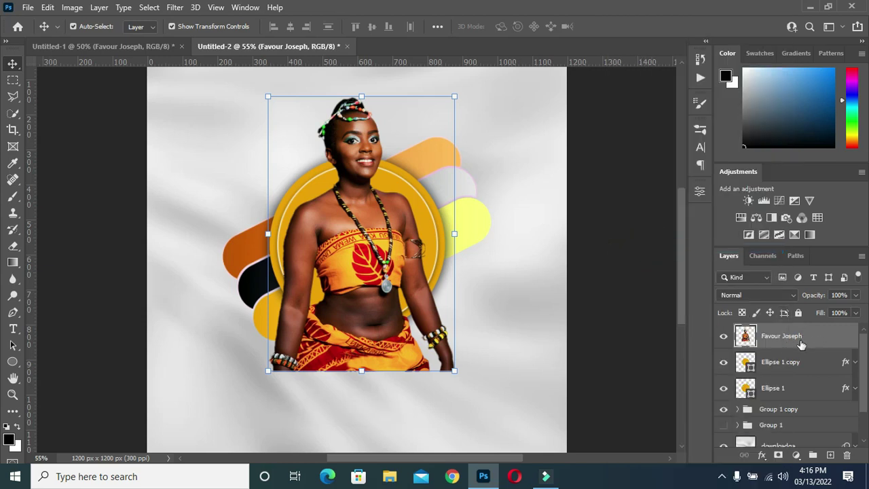
pyautogui.rightClick(779, 339)
pyautogui.press('Escape')
pyautogui.keyDown('ctrl'); pyautogui.click(748, 365); pyautogui.keyUp('ctrl')
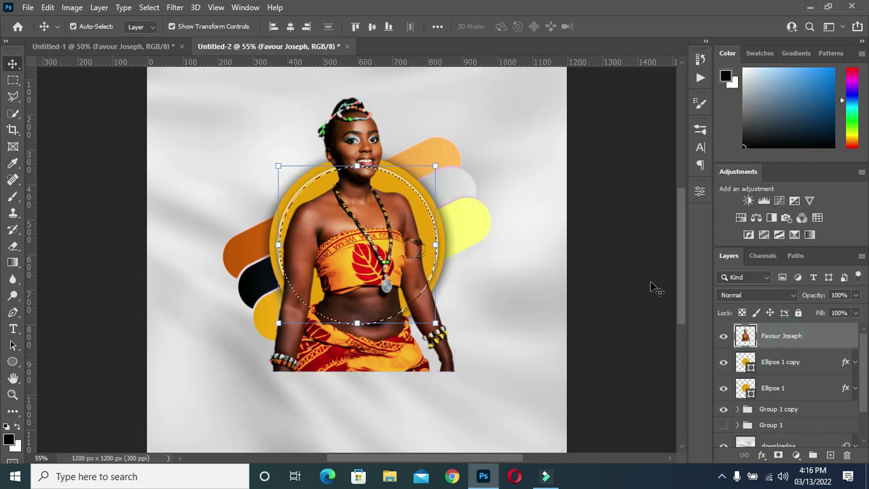
pyautogui.press('ctrl')
pyautogui.click(778, 454)
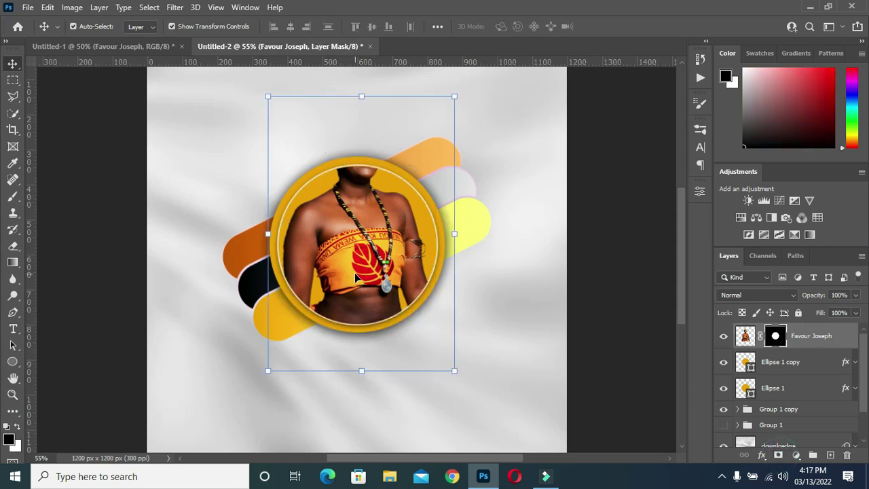
# - Paint white on the portrait's mask so her head shows above the gold ring
pyautogui.click(13, 196)
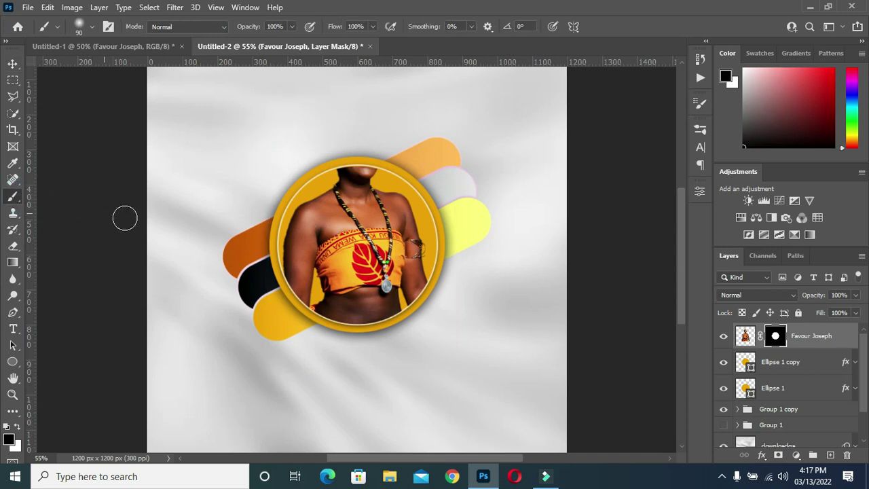
pyautogui.press(']')
pyautogui.press(']')
pyautogui.press(']')
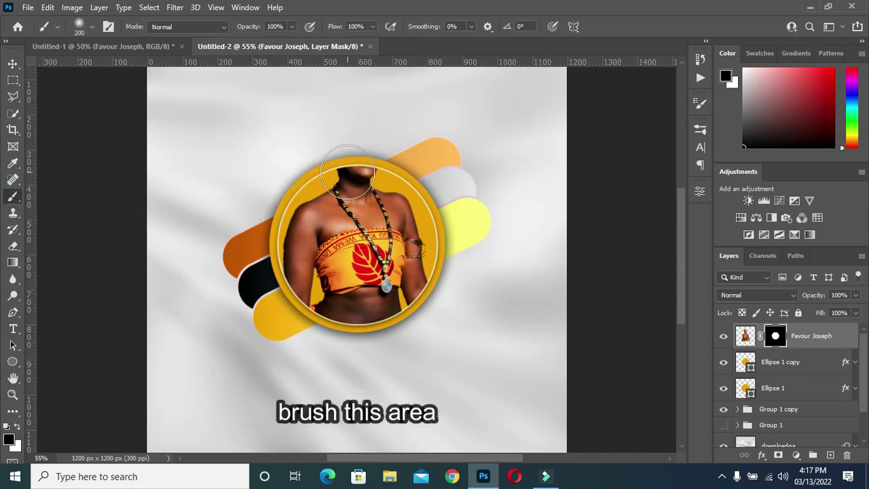
pyautogui.press(']')
pyautogui.press(']')
pyautogui.moveTo(348, 167); pyautogui.dragTo(339, 180)
pyautogui.hotkey('ctrl', 'z')
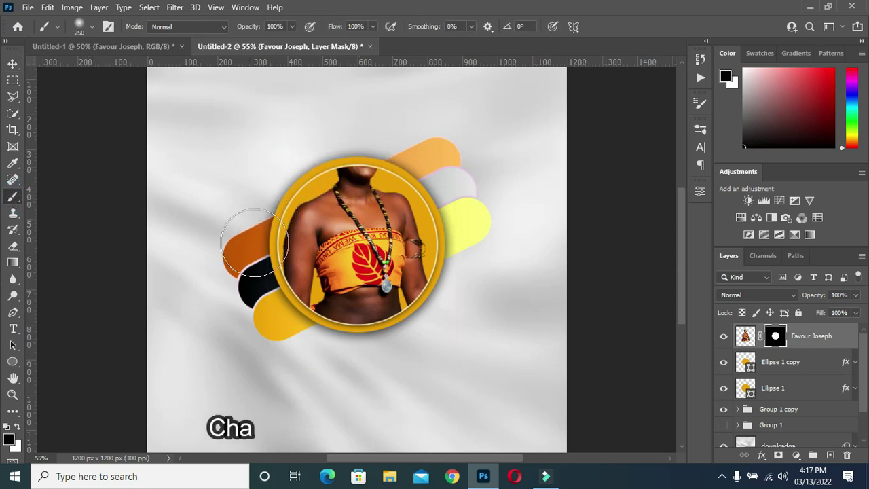
pyautogui.click(18, 426)
pyautogui.moveTo(343, 194); pyautogui.dragTo(362, 118)
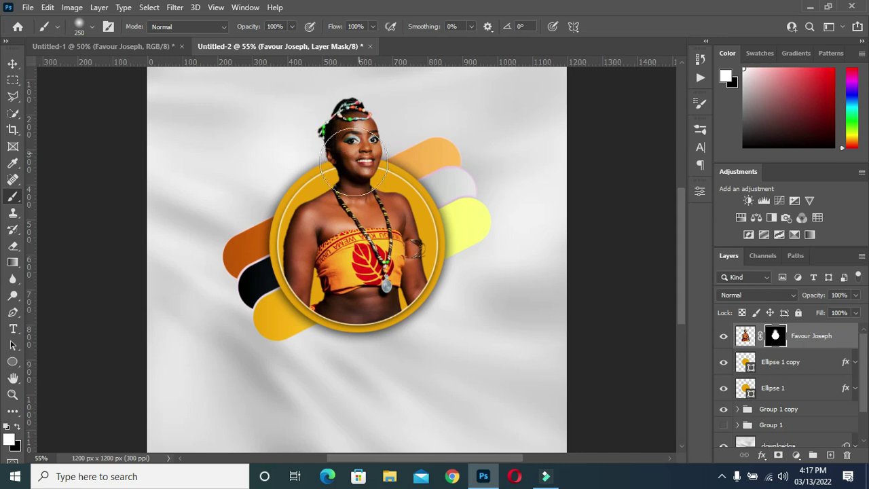
pyautogui.click(11, 62)
pyautogui.click(581, 209)
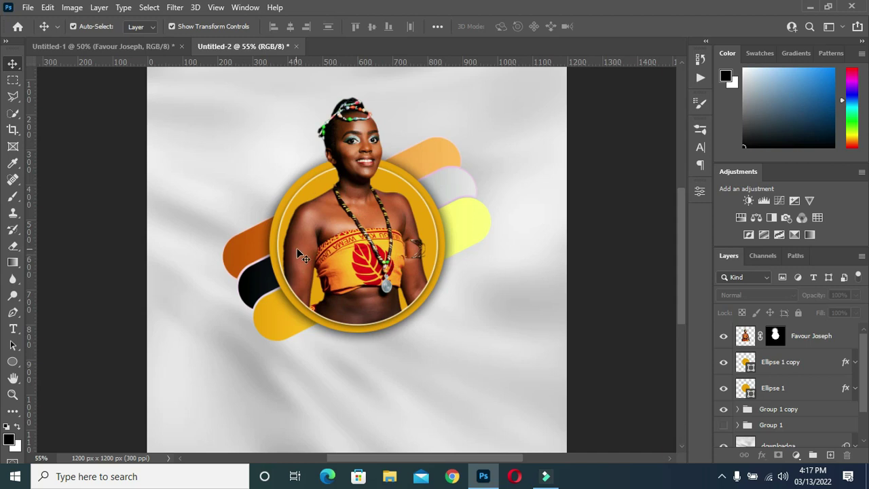
# - Review the composition and open the shape tools flyout
pyautogui.scroll(-2, 354, 236)
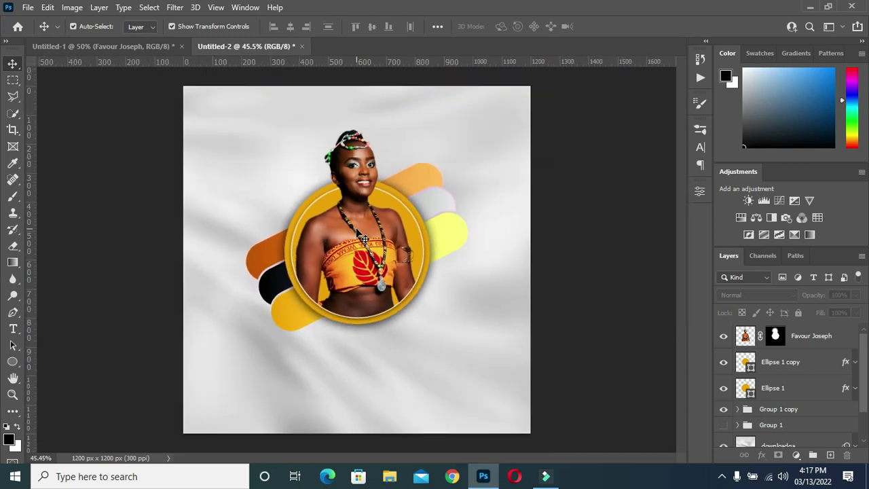
pyautogui.scroll(2, 358, 232)
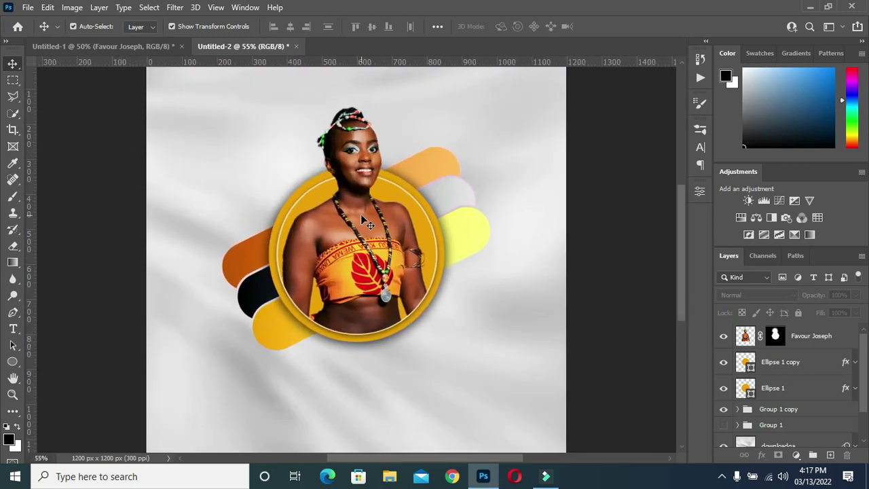
pyautogui.scroll(-1, 361, 216)
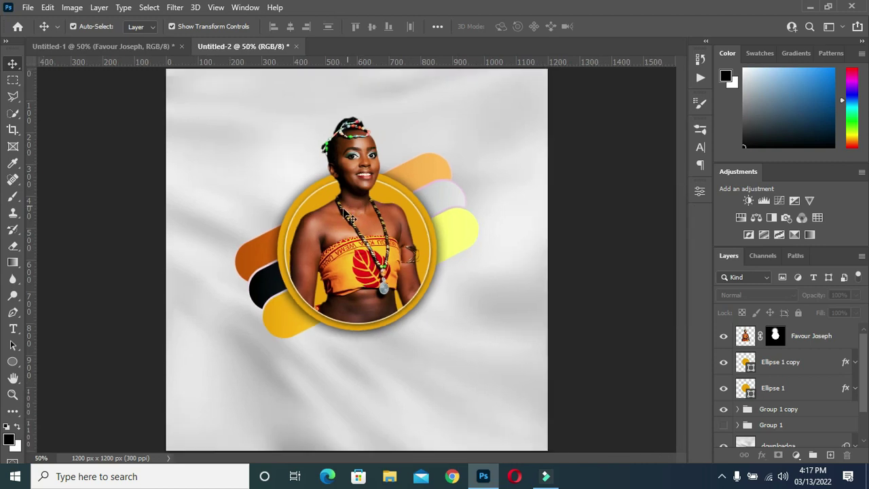
pyautogui.scroll(1, 355, 272)
pyautogui.scroll(1, 354, 270)
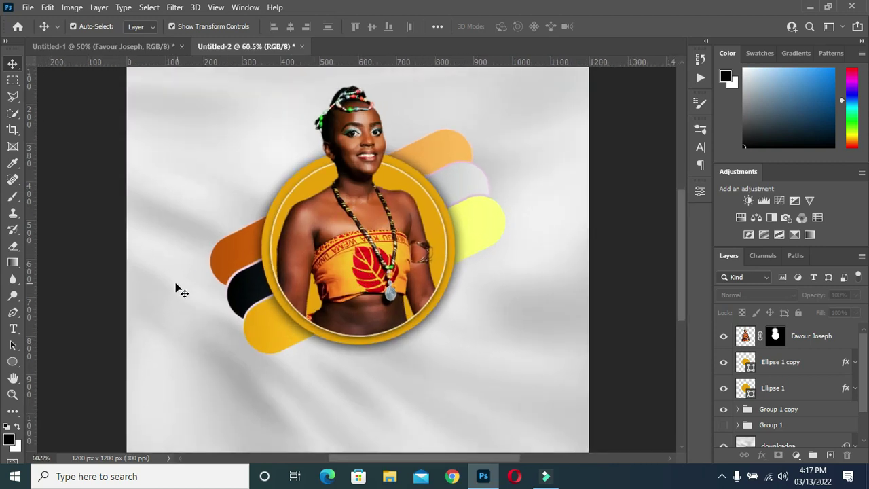
pyautogui.moveTo(12, 361); pyautogui.dragTo(65, 385)
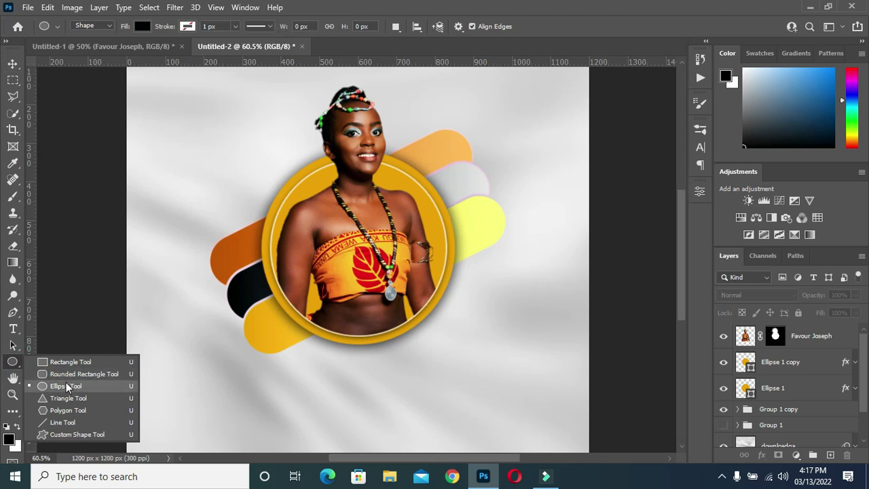
# - Draw a 112 px black circle overlapping the ring's lower right edge
pyautogui.click(65, 384)
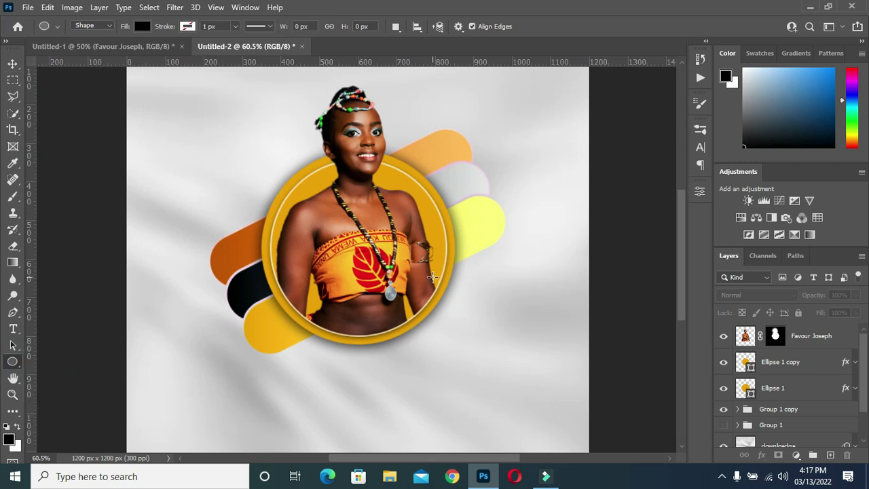
pyautogui.moveTo(432, 270); pyautogui.dragTo(475, 321)
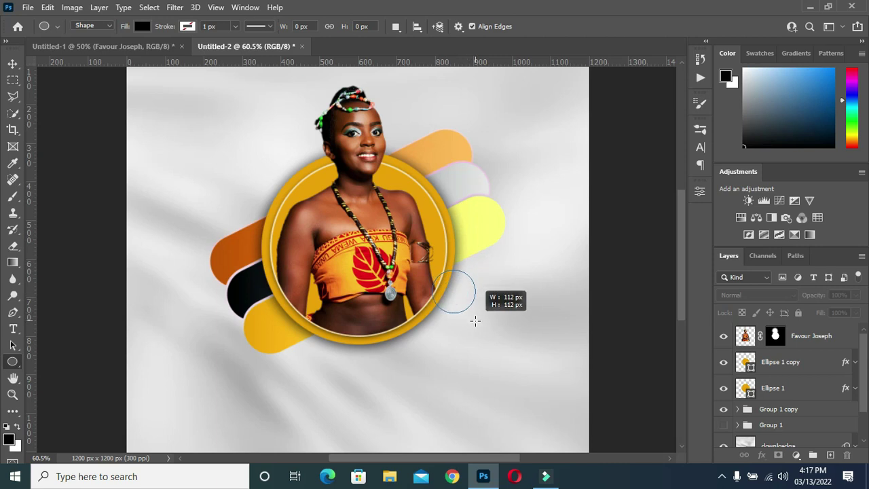
pyautogui.moveTo(476, 321); pyautogui.dragTo(475, 321)
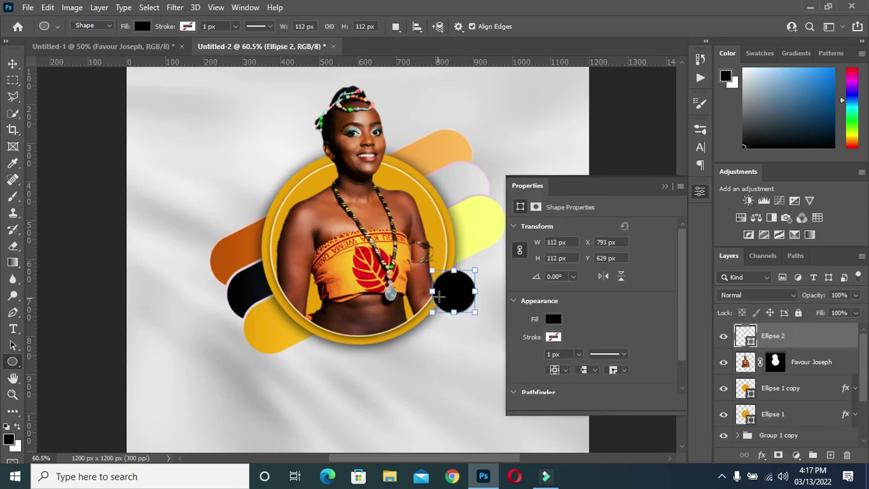
pyautogui.moveTo(447, 300); pyautogui.dragTo(442, 294)
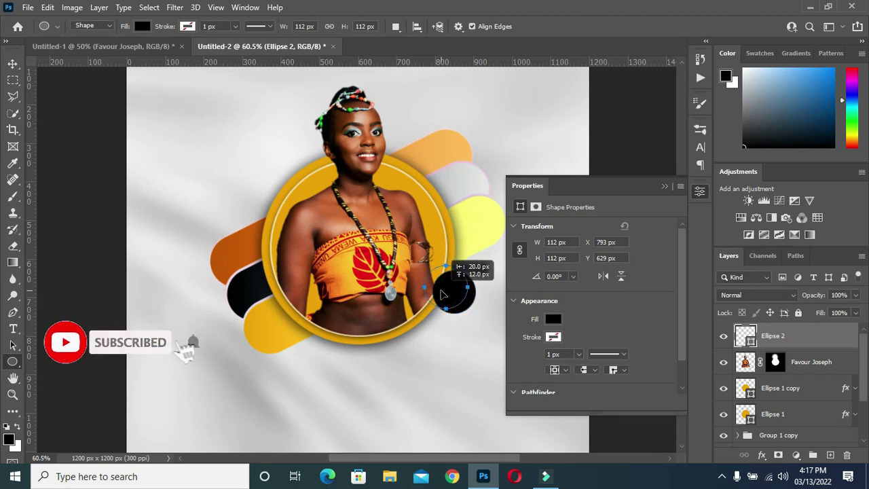
pyautogui.moveTo(441, 294); pyautogui.dragTo(441, 294)
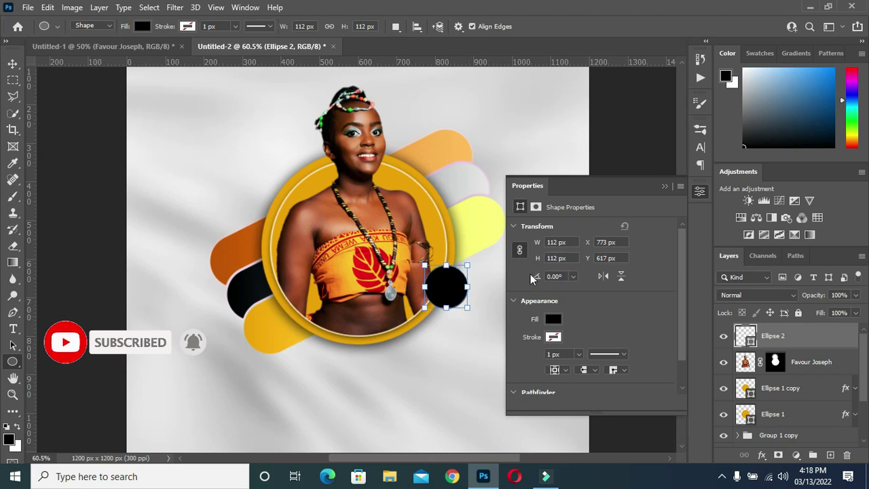
pyautogui.click(665, 185)
# - Fade the circle to 28% opacity and duplicate it as Ellipse 2 copy
pyautogui.press('v')
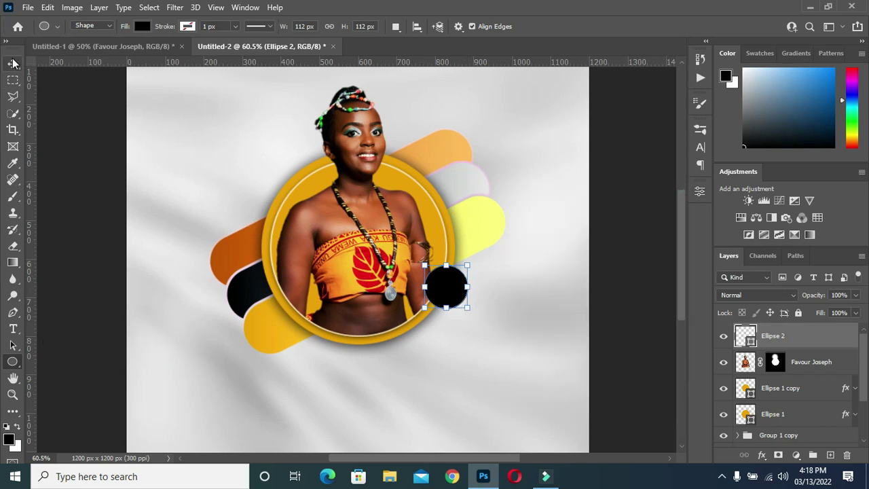
pyautogui.moveTo(820, 300); pyautogui.dragTo(772, 306)
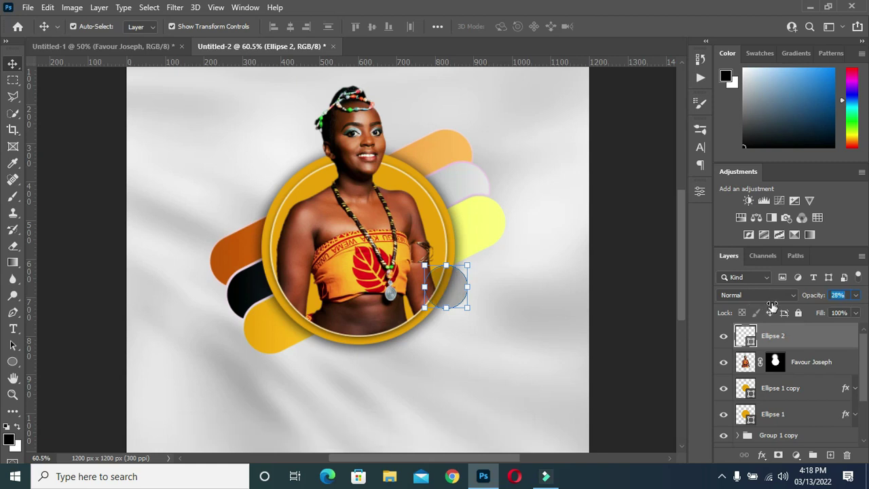
pyautogui.click(640, 322)
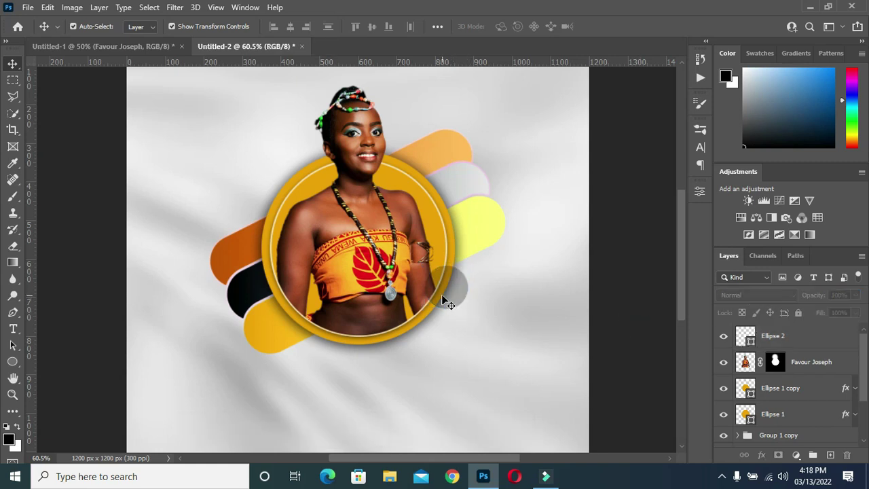
pyautogui.press('ctrl')
pyautogui.click(454, 292)
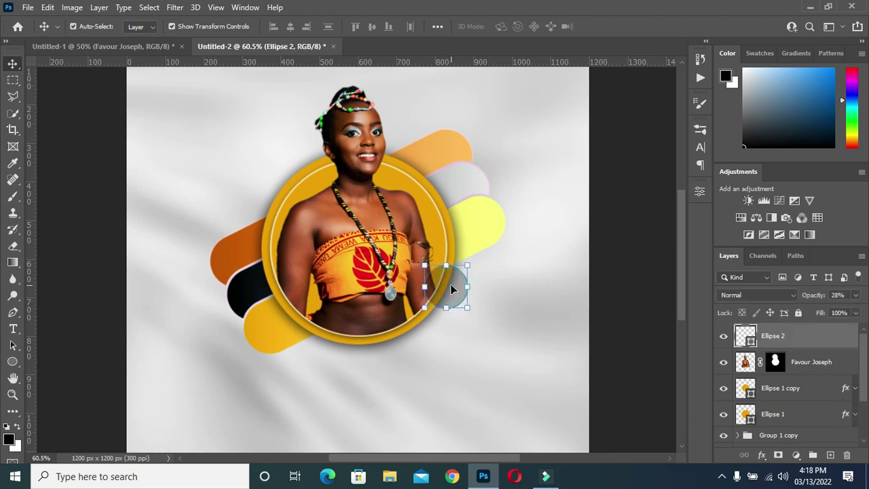
pyautogui.hotkey('ctrl', 'j')
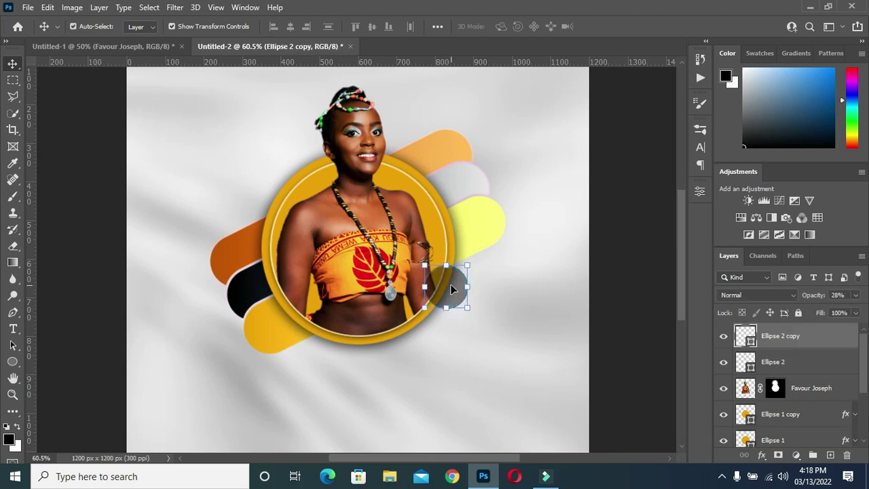
# - Move the circle copy to the ring's upper left edge and shrink it to about 80%
pyautogui.moveTo(450, 288)
pyautogui.mouseDown()
pyautogui.moveTo(436, 292)
pyautogui.moveTo(269, 216)
pyautogui.mouseUp()
pyautogui.moveTo(271, 207); pyautogui.dragTo(276, 212)
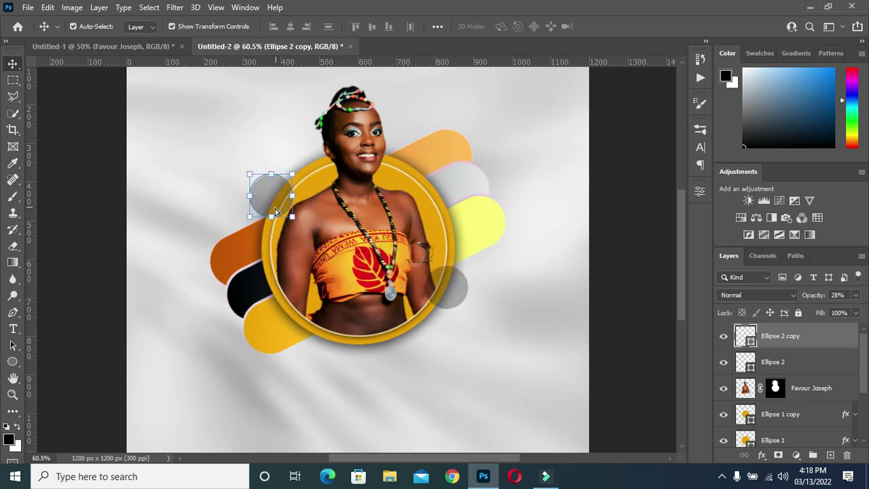
pyautogui.click(250, 174)
pyautogui.click(249, 172)
pyautogui.moveTo(258, 180); pyautogui.dragTo(258, 185)
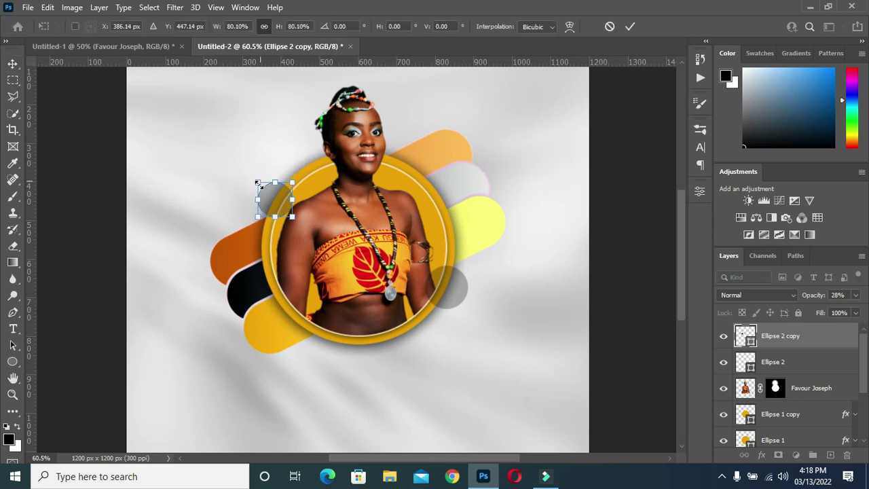
pyautogui.click(630, 26)
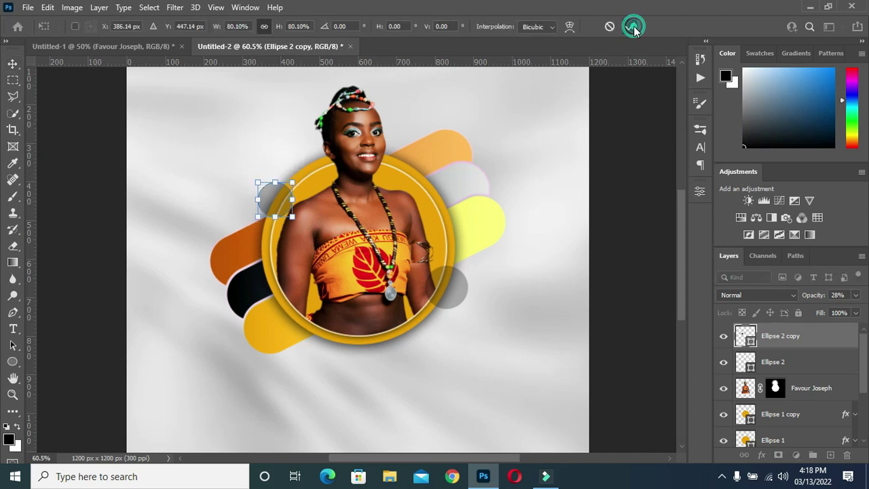
pyautogui.click(618, 135)
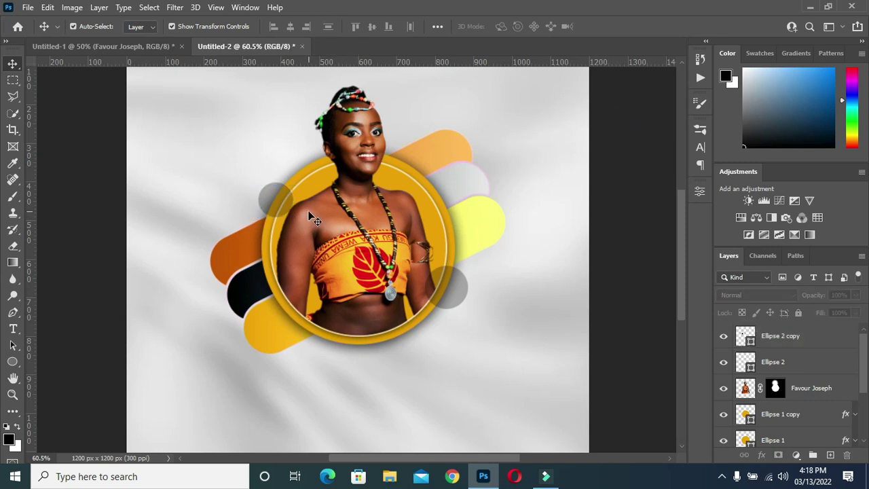
# - Drag copies of the small grey circle to the lower left and below the ring's right side
pyautogui.click(278, 202)
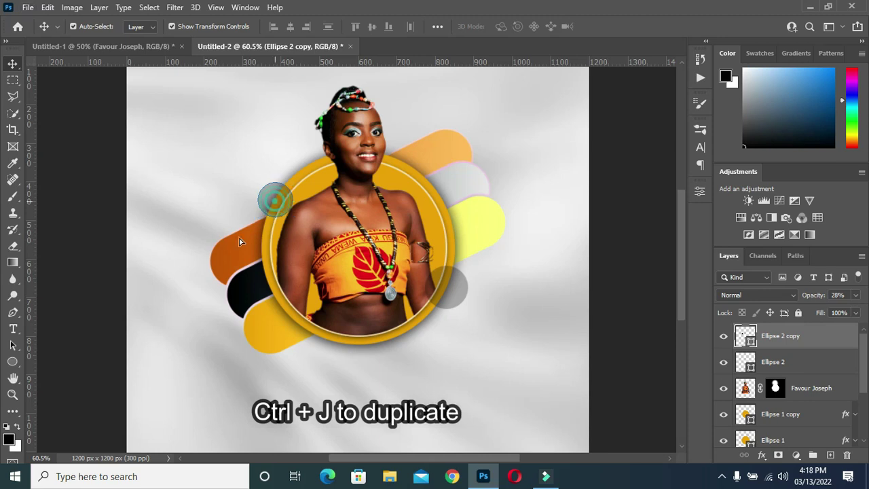
pyautogui.moveTo(189, 373); pyautogui.dragTo(171, 417)
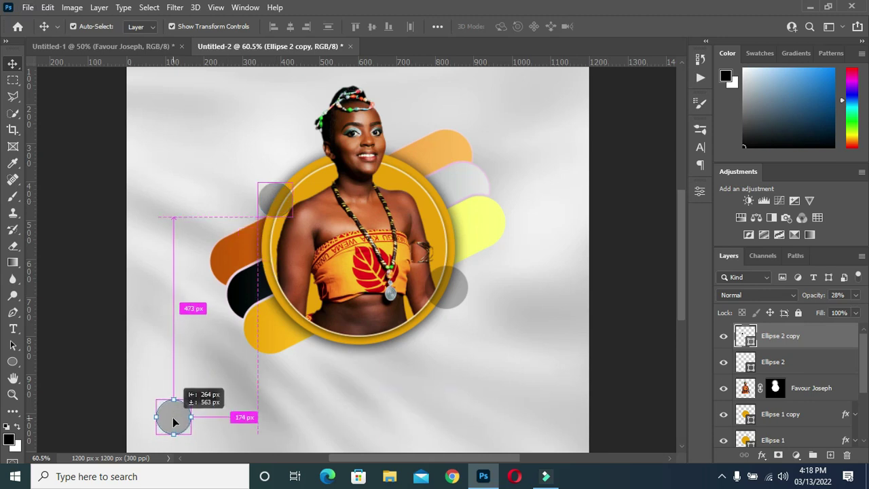
pyautogui.moveTo(171, 417); pyautogui.dragTo(169, 414)
pyautogui.hotkey('ctrl', 't')
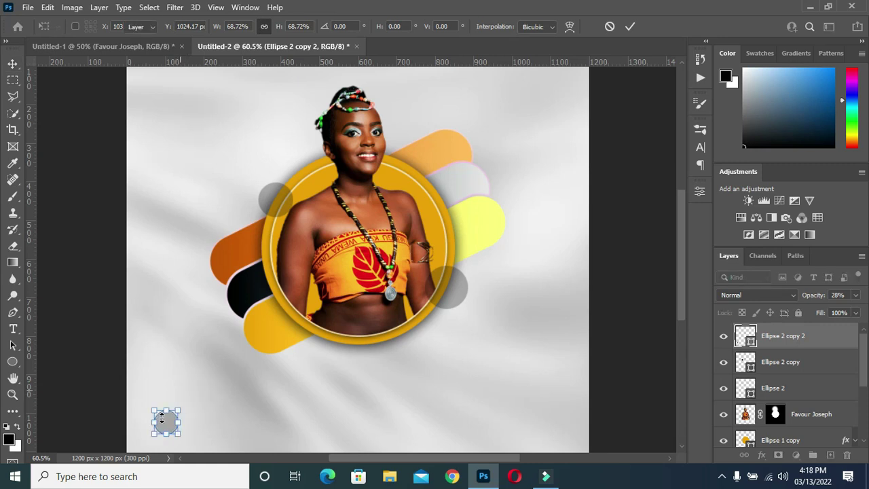
pyautogui.press('Return')
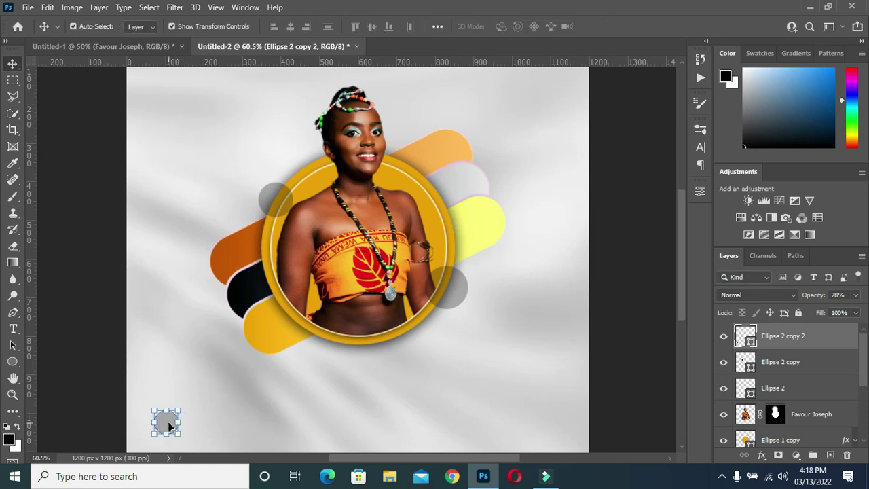
pyautogui.moveTo(169, 426); pyautogui.dragTo(482, 371)
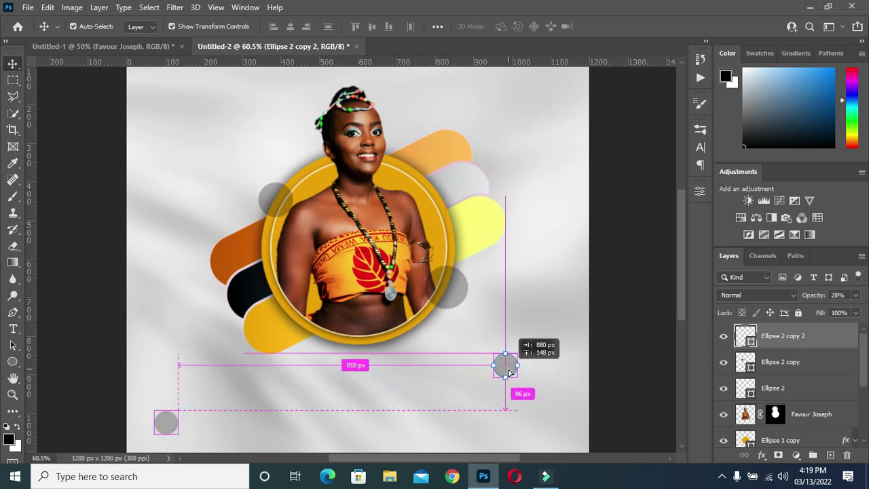
pyautogui.moveTo(483, 371); pyautogui.dragTo(517, 361)
pyautogui.click(628, 333)
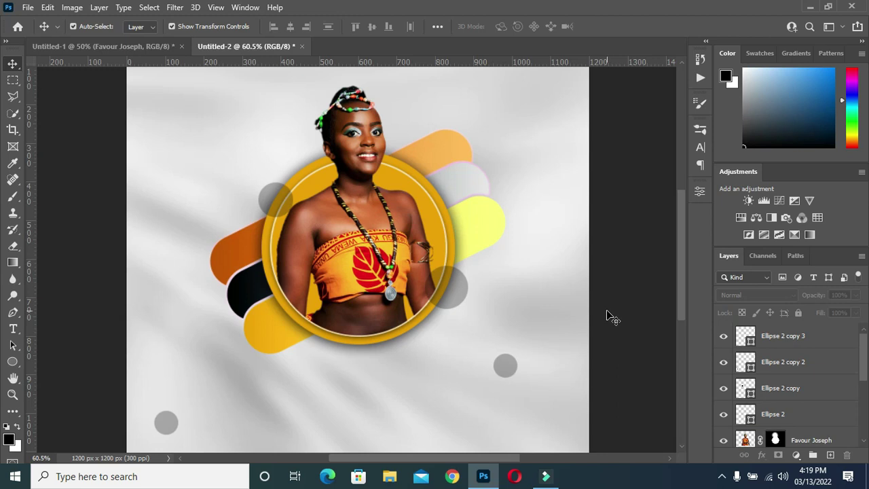
pyautogui.hotkey('ctrl', '-')
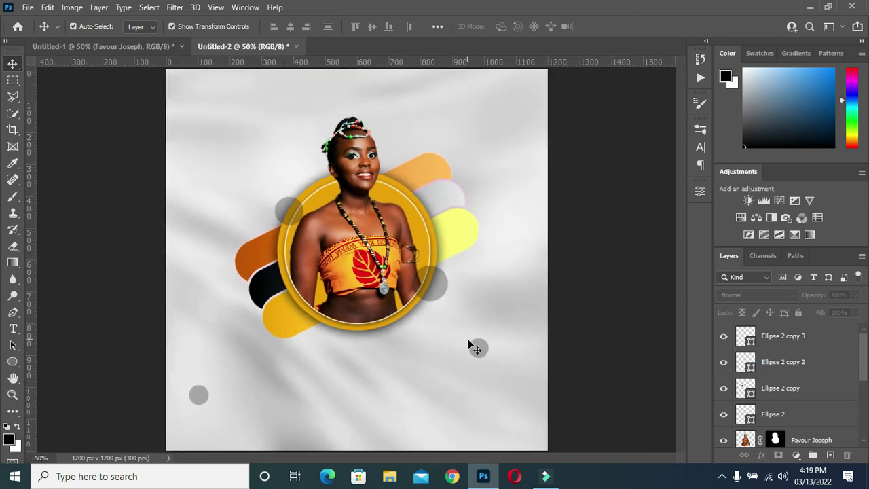
# - Enlarge the lower-right grey circle and nudge the lower-left one down and left
pyautogui.click(479, 348)
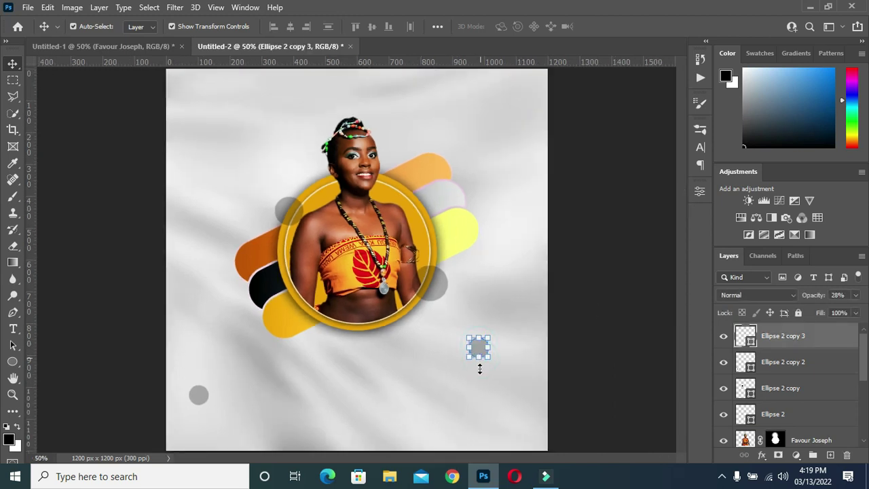
pyautogui.moveTo(479, 359); pyautogui.dragTo(480, 370)
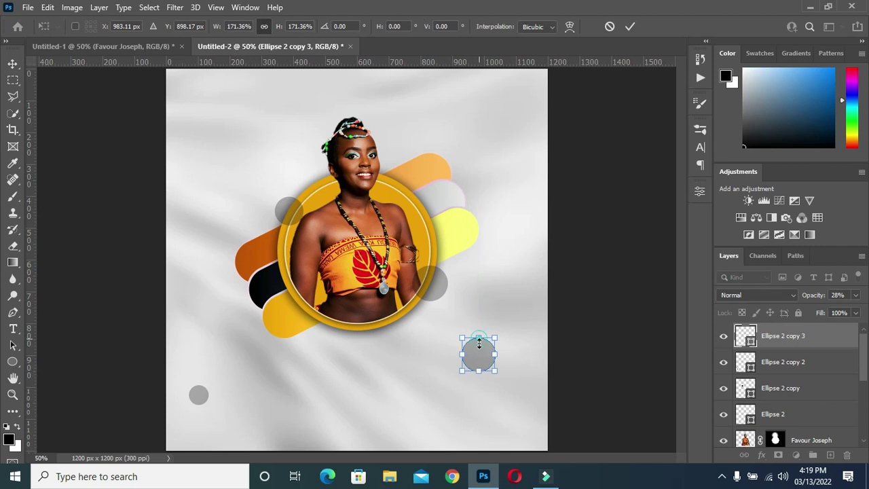
pyautogui.moveTo(479, 338); pyautogui.dragTo(479, 344)
pyautogui.press('Return')
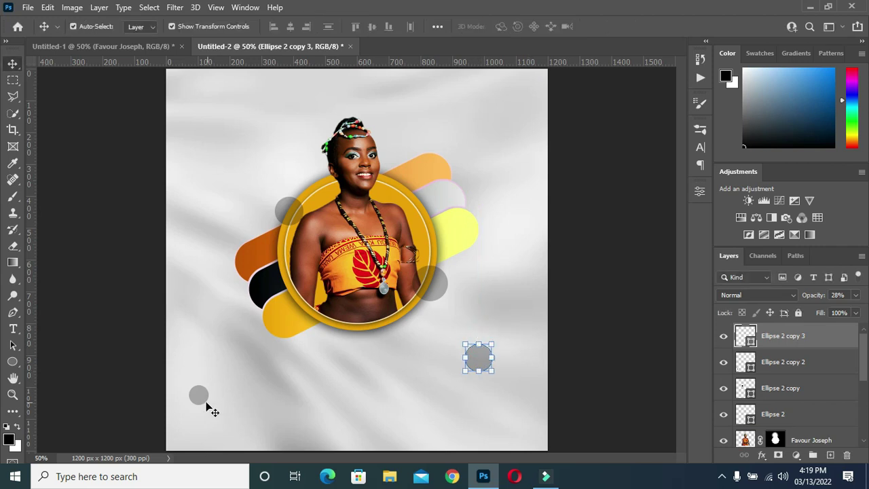
pyautogui.moveTo(200, 401); pyautogui.dragTo(197, 421)
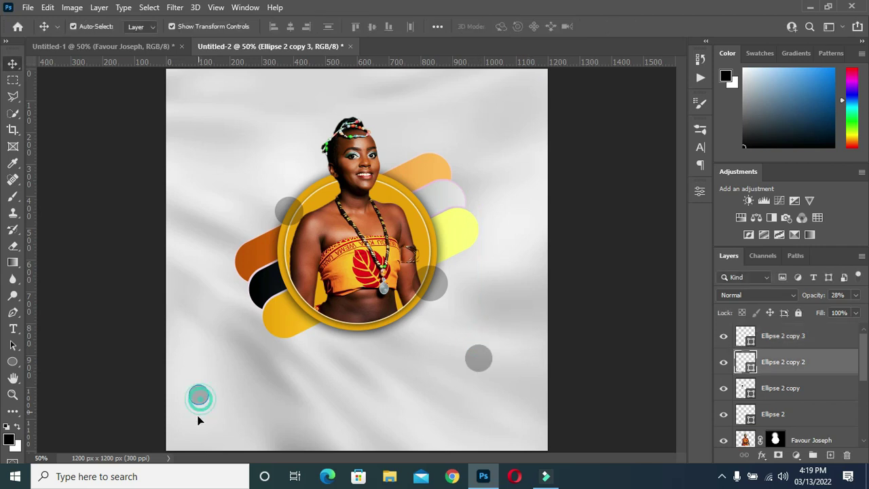
pyautogui.click(562, 318)
pyautogui.scroll(1, 269, 252)
pyautogui.scroll(1, 306, 231)
pyautogui.scroll(-1, 305, 230)
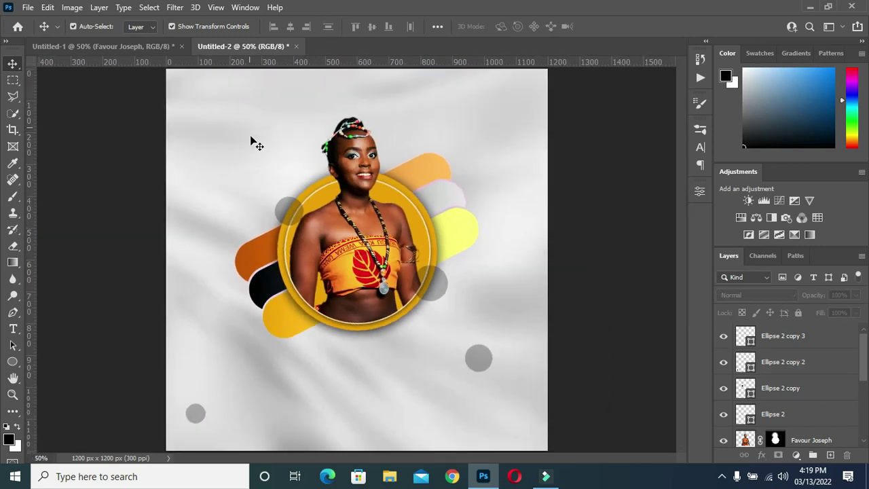
# - Zoom to view the whole badge design, then select the Ellipse Tool
pyautogui.scroll(-1, 252, 134)
pyautogui.scroll(1, 313, 135)
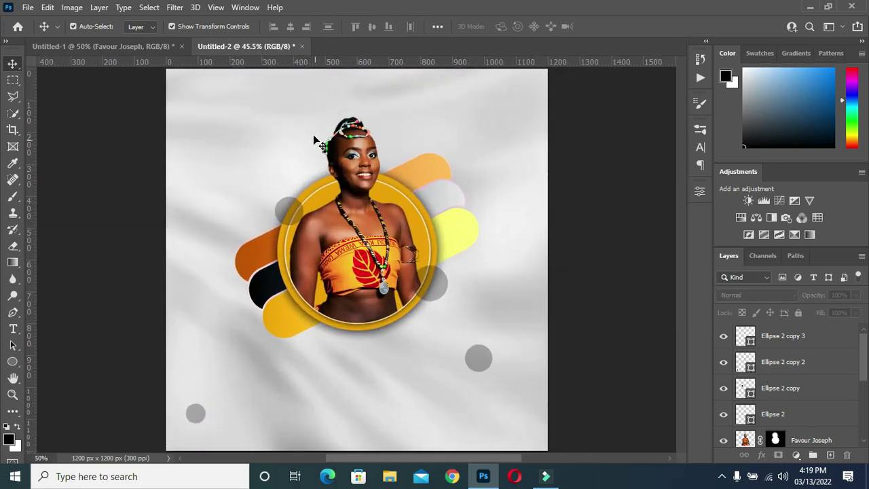
pyautogui.scroll(1, 314, 136)
pyautogui.scroll(1, 306, 130)
pyautogui.scroll(-1, 309, 124)
pyautogui.scroll(1, 200, 111)
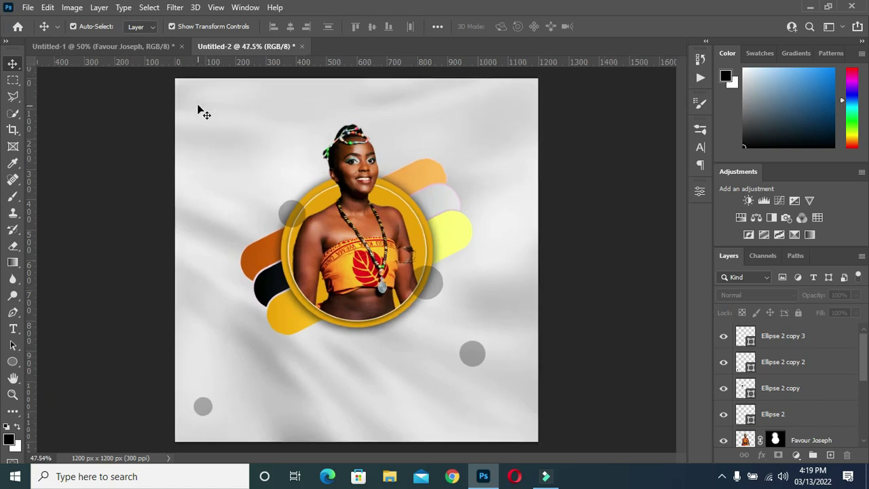
pyautogui.scroll(1, 184, 107)
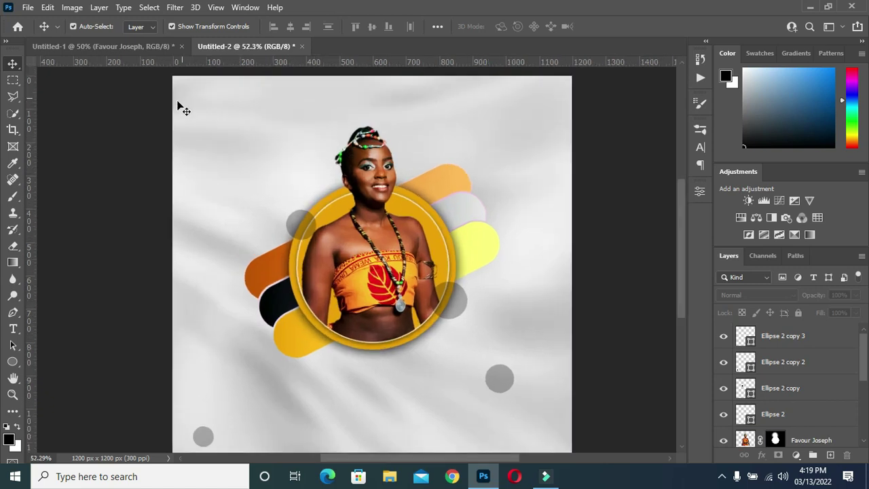
pyautogui.click(12, 361)
pyautogui.click(68, 387)
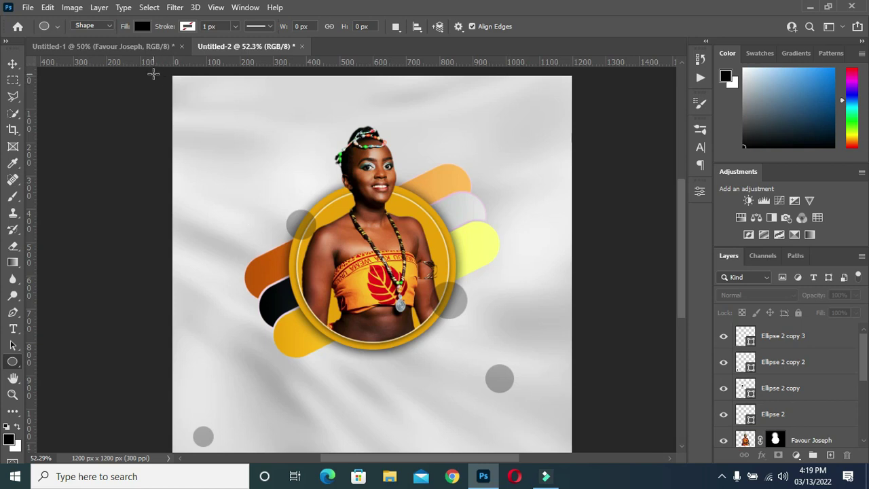
# - Draw a circle in the top-left corner and remove its fill
pyautogui.moveTo(152, 72); pyautogui.dragTo(267, 172)
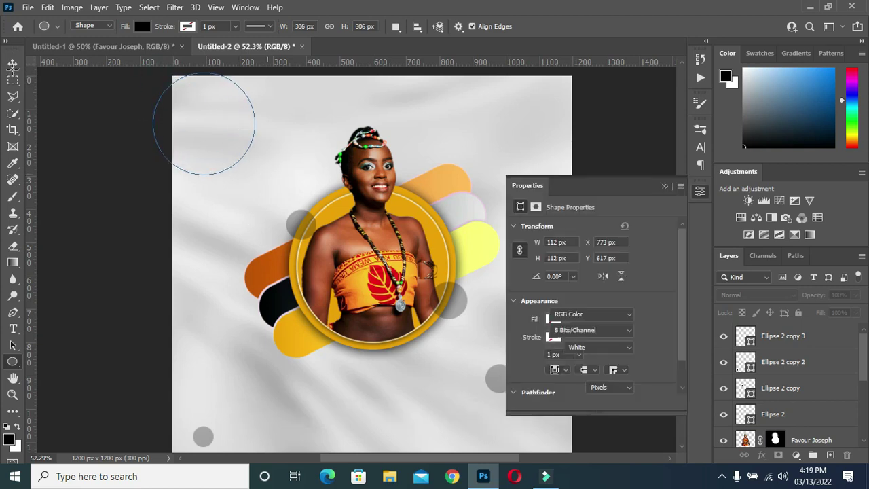
pyautogui.press('v')
pyautogui.moveTo(213, 111); pyautogui.dragTo(209, 93)
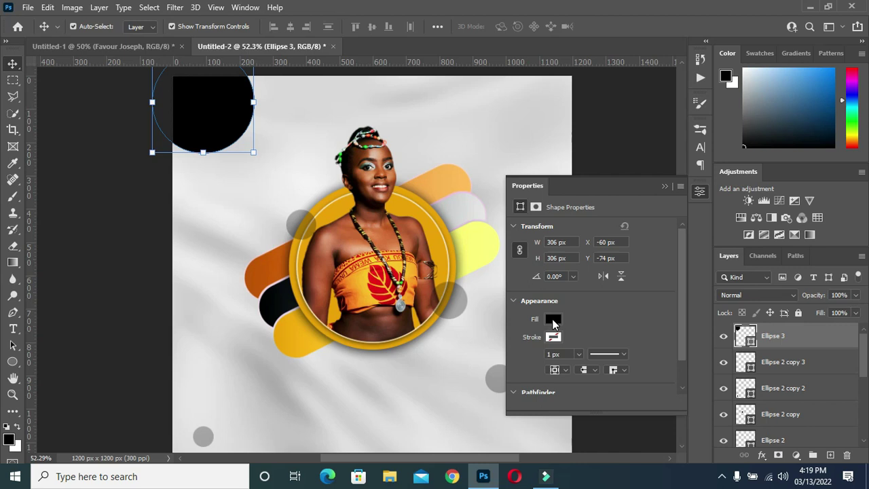
pyautogui.click(554, 323)
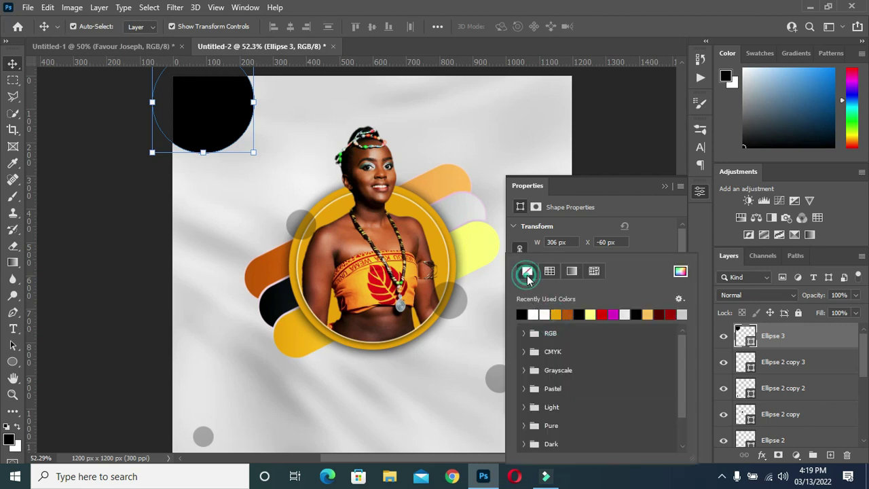
pyautogui.click(527, 271)
pyautogui.click(649, 228)
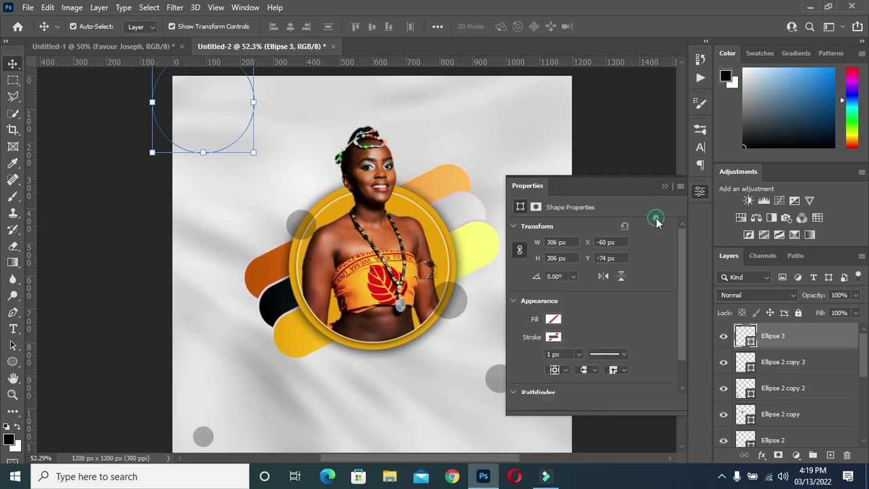
# - Give the circle a black dashed 4 px stroke
pyautogui.click(551, 338)
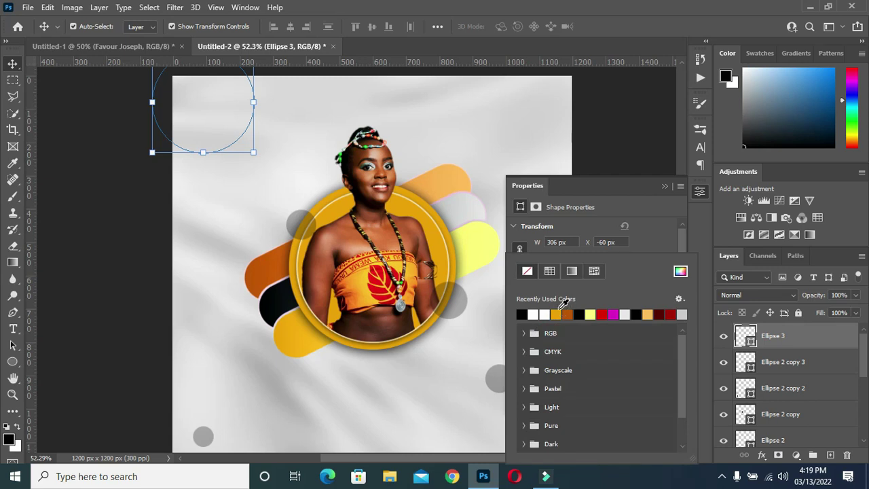
pyautogui.click(581, 313)
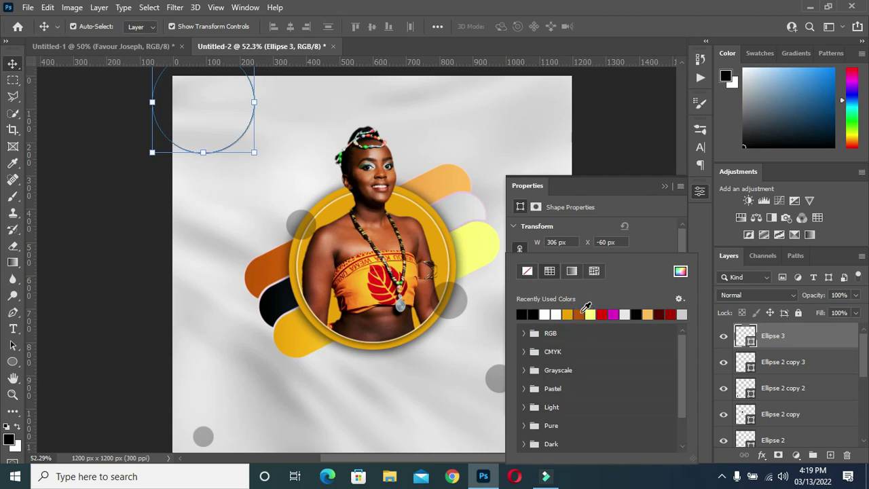
pyautogui.click(649, 246)
pyautogui.click(621, 351)
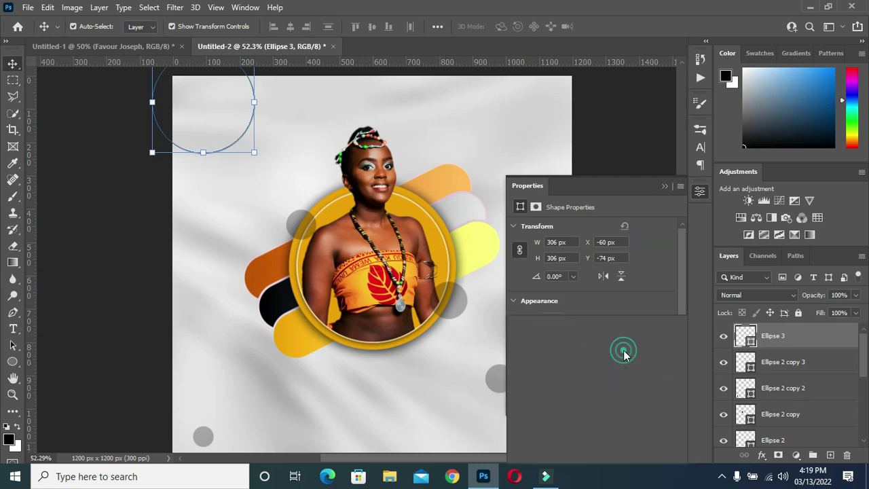
pyautogui.click(618, 370)
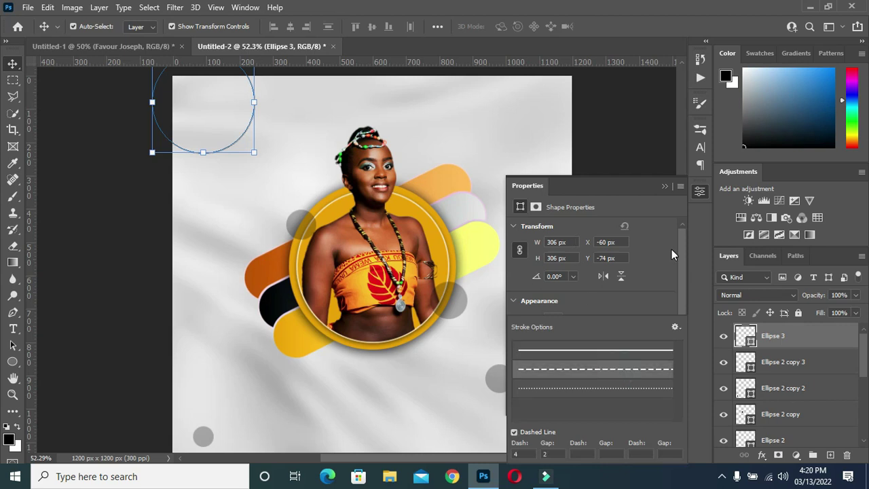
pyautogui.click(656, 262)
pyautogui.click(578, 357)
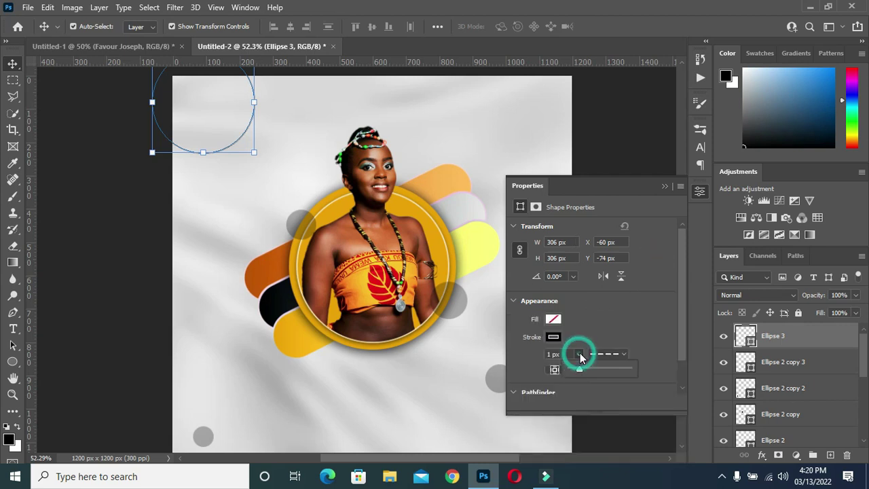
pyautogui.click(562, 354)
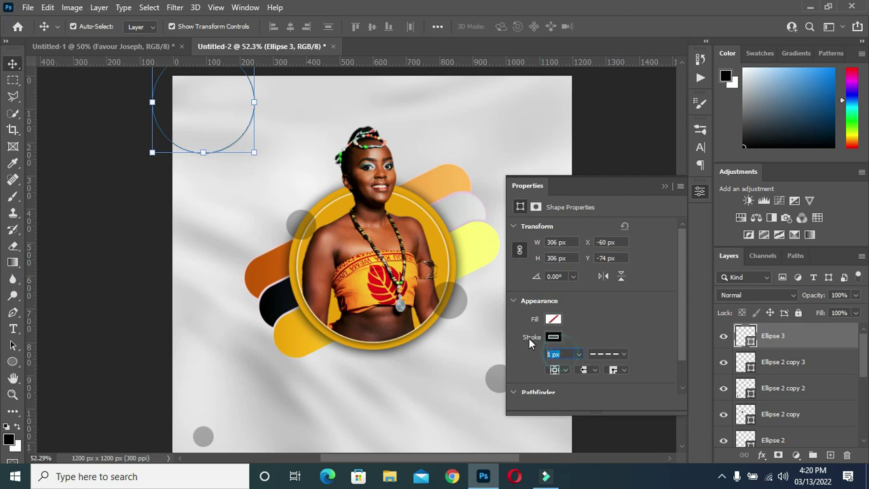
pyautogui.write('4')
pyautogui.press('Return')
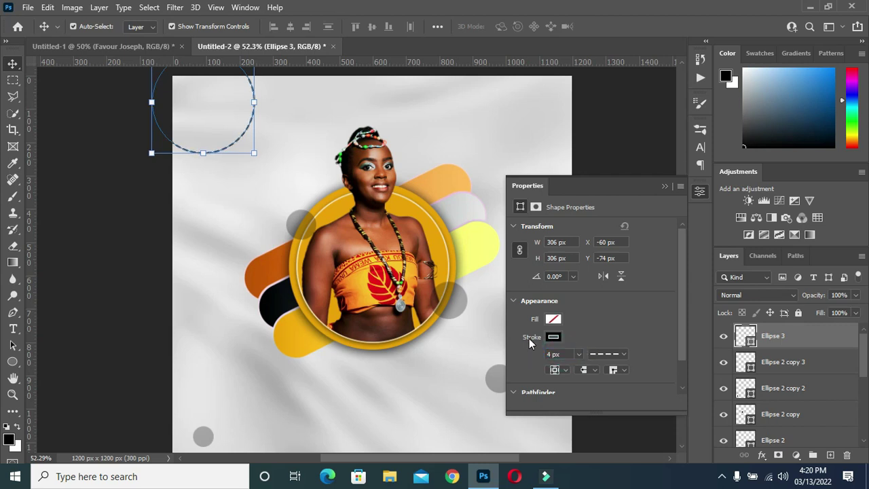
# - Lower the dashed circle's opacity to 48%
pyautogui.click(663, 186)
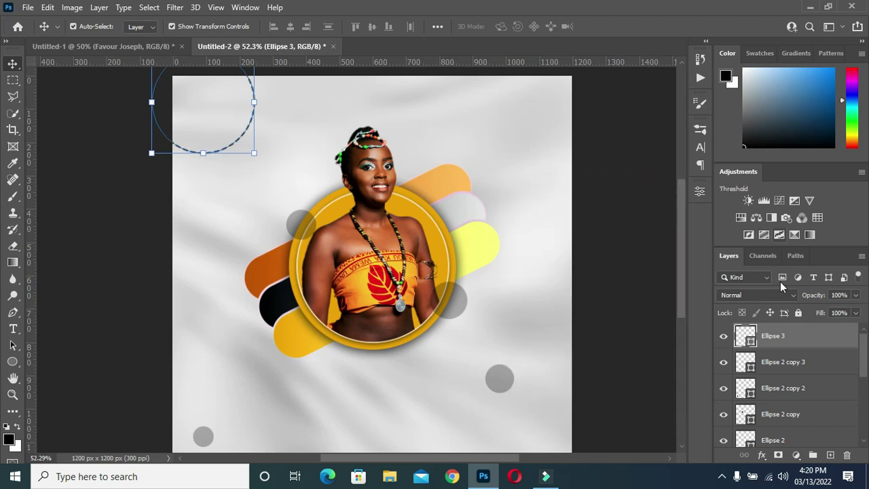
pyautogui.moveTo(816, 300); pyautogui.dragTo(794, 300)
pyautogui.moveTo(820, 300); pyautogui.dragTo(812, 299)
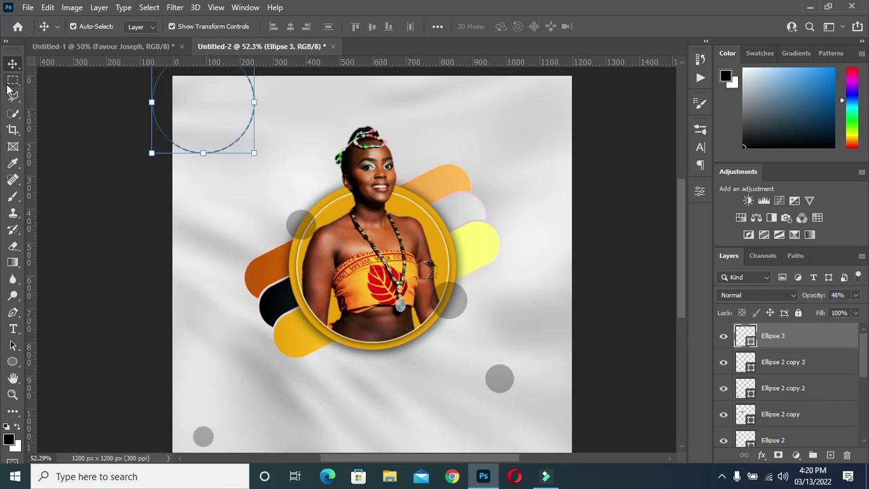
pyautogui.click(138, 197)
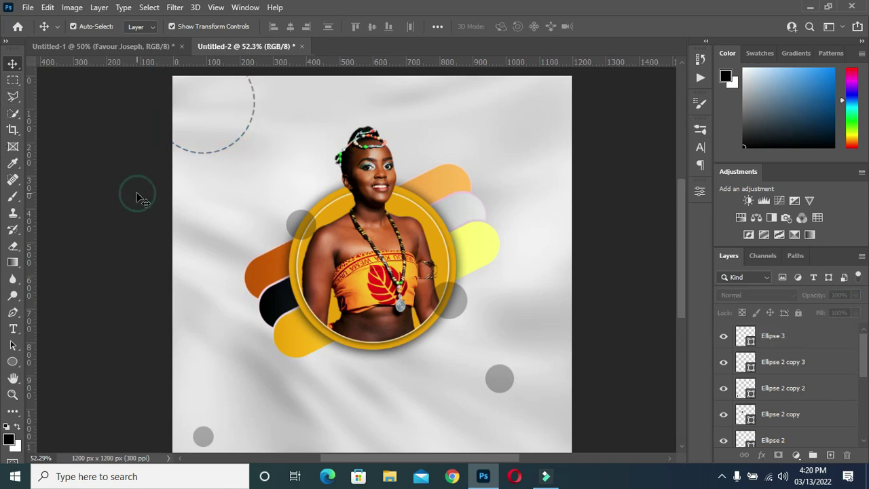
# - Group the earlier grey circle and portrait layers into Group 2
pyautogui.click(210, 140)
pyautogui.click(242, 134)
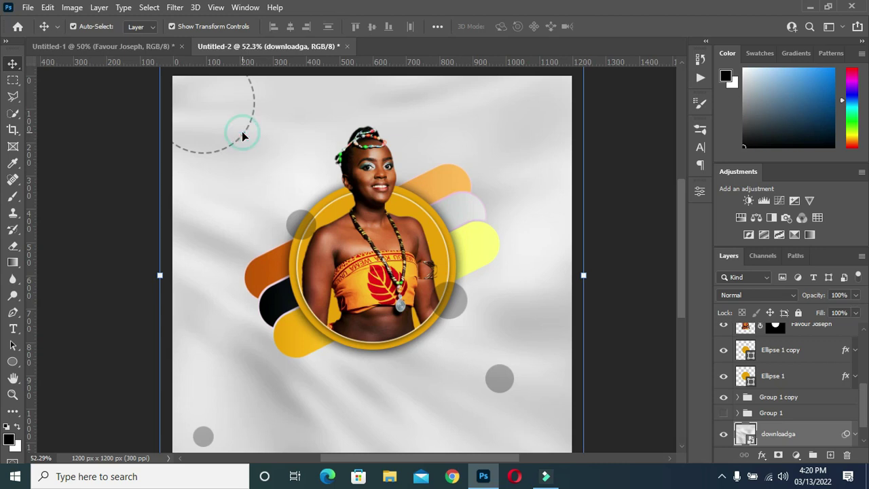
pyautogui.scroll(3, 786, 337)
pyautogui.scroll(2, 772, 347)
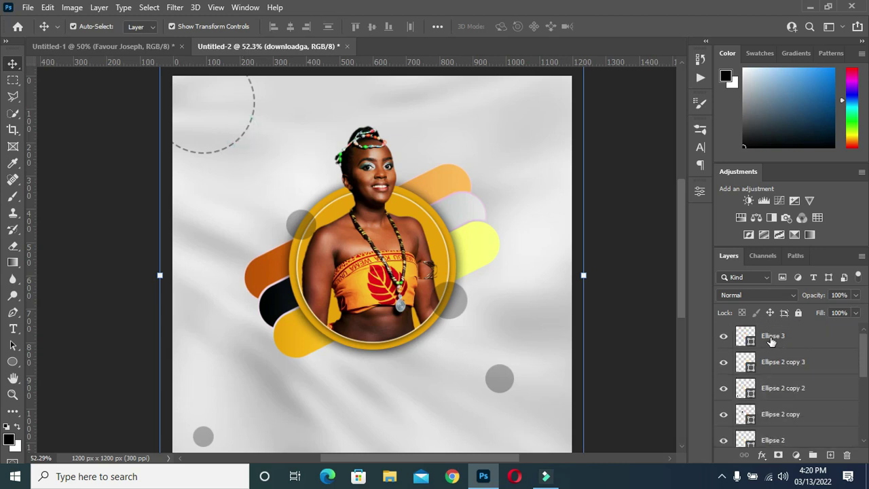
pyautogui.click(772, 338)
pyautogui.click(776, 362)
pyautogui.scroll(-2, 779, 375)
pyautogui.scroll(-1, 780, 376)
pyautogui.scroll(-2, 783, 392)
pyautogui.keyDown('shift'); pyautogui.click(782, 391); pyautogui.keyUp('shift')
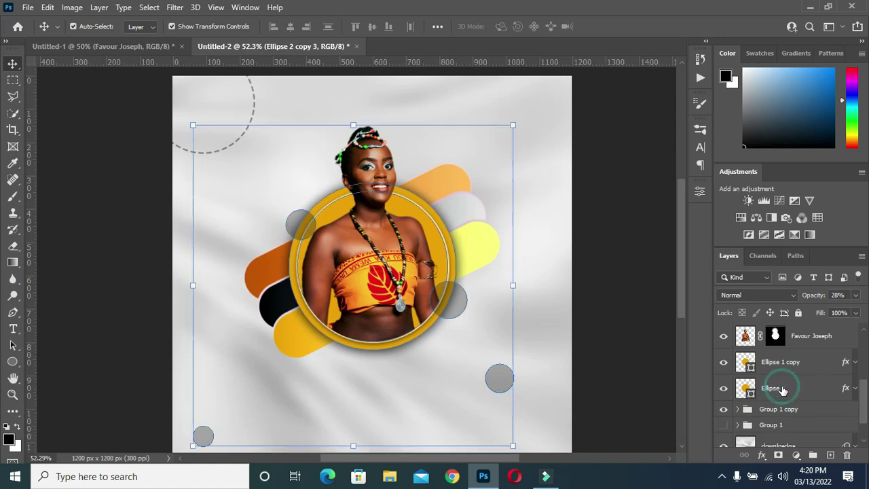
pyautogui.hotkey('ctrl', 'g')
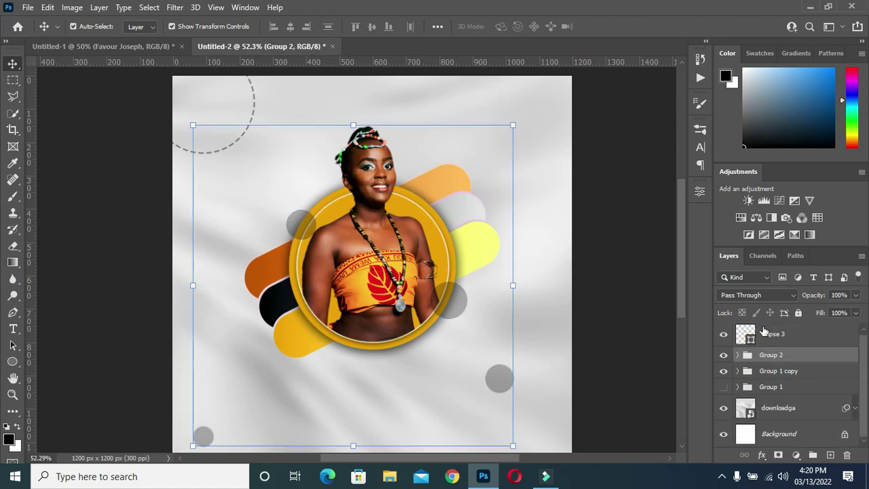
pyautogui.click(774, 335)
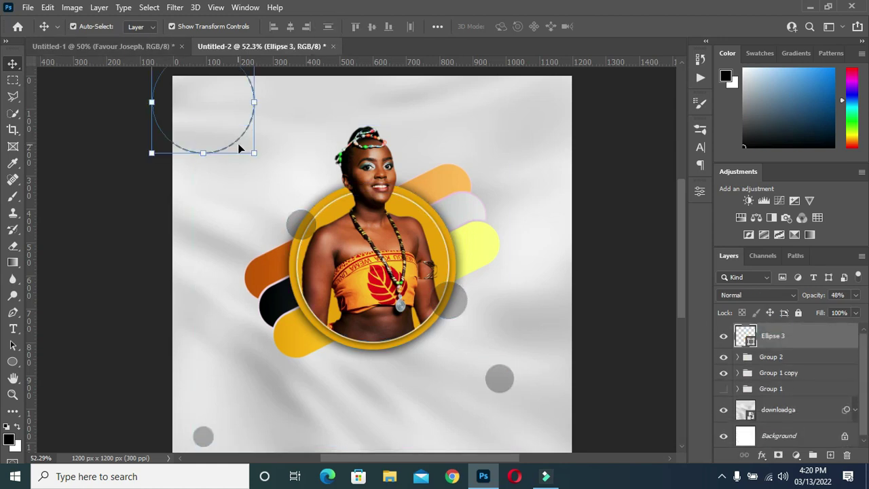
# - Duplicate the dashed circle and shrink the copy slightly
pyautogui.hotkey('ctrl', 'j')
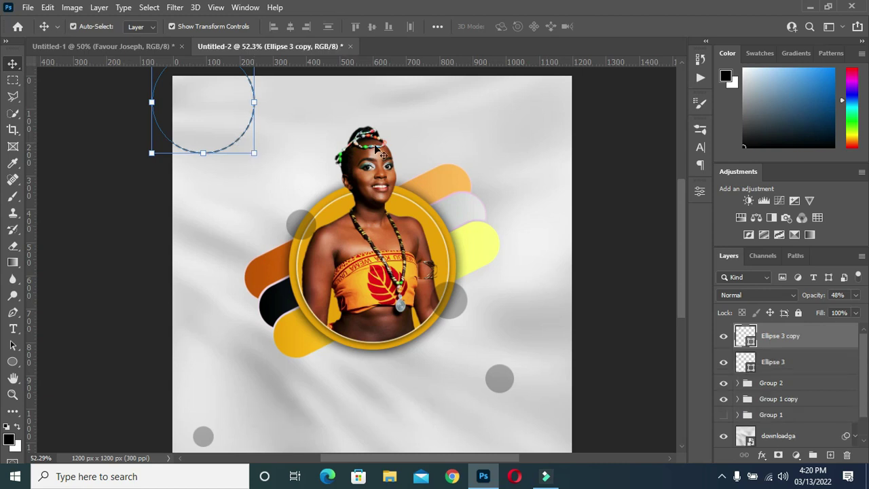
pyautogui.moveTo(253, 154); pyautogui.dragTo(246, 145)
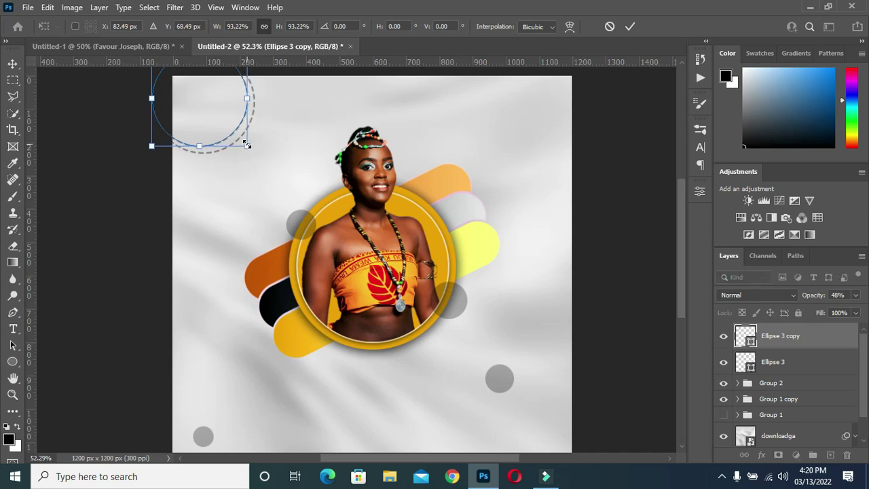
pyautogui.press('Return')
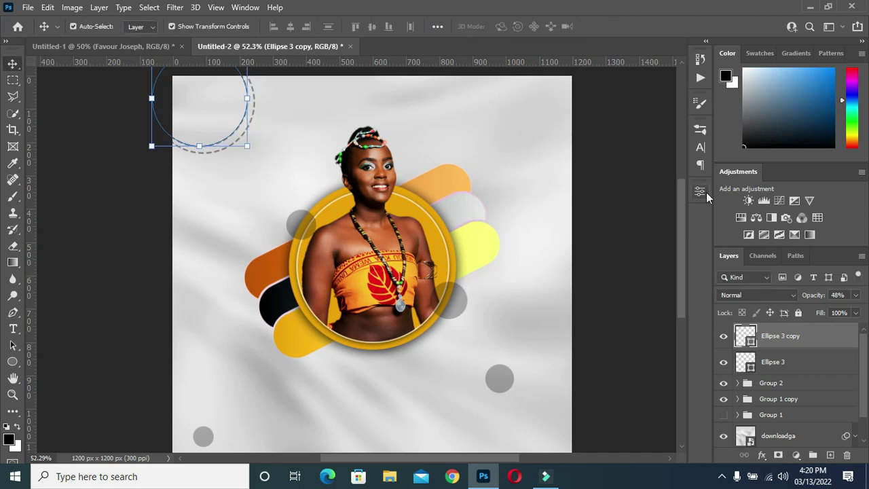
# - Fill Ellipse 3 copy with the recent gold colour and reselect its layer
pyautogui.click(700, 191)
pyautogui.click(558, 333)
pyautogui.click(527, 271)
pyautogui.click(658, 242)
pyautogui.click(557, 316)
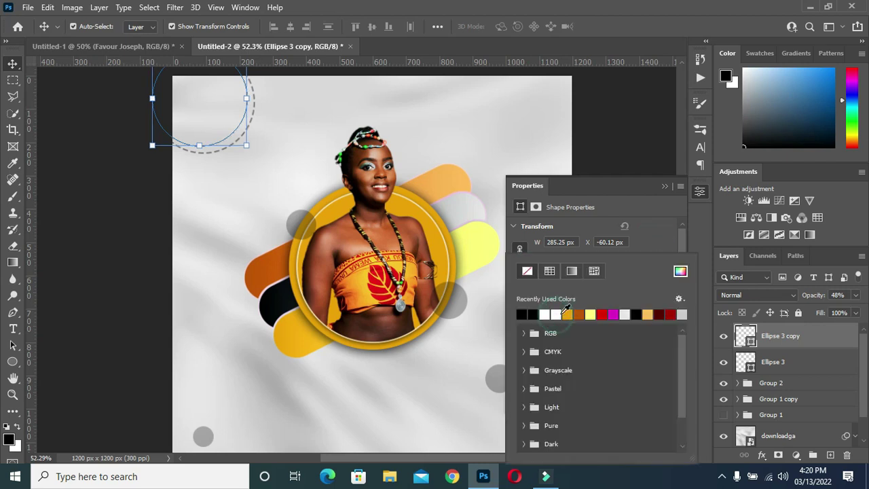
pyautogui.click(572, 313)
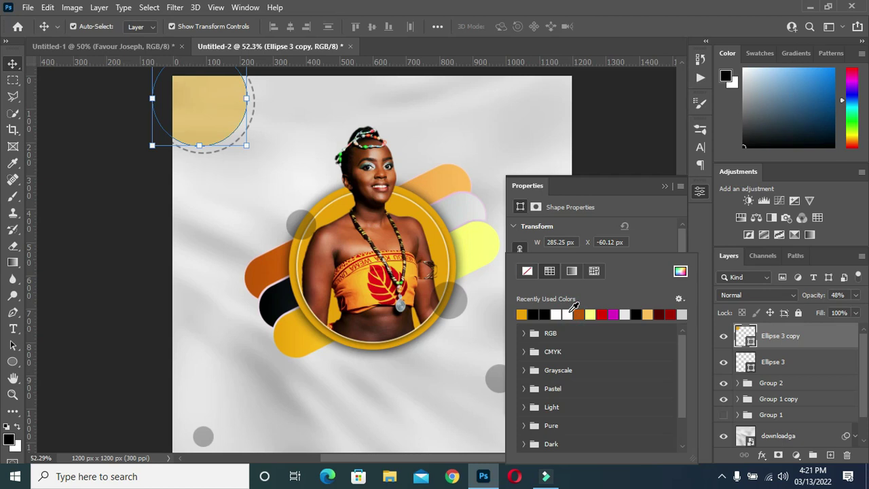
pyautogui.click(645, 216)
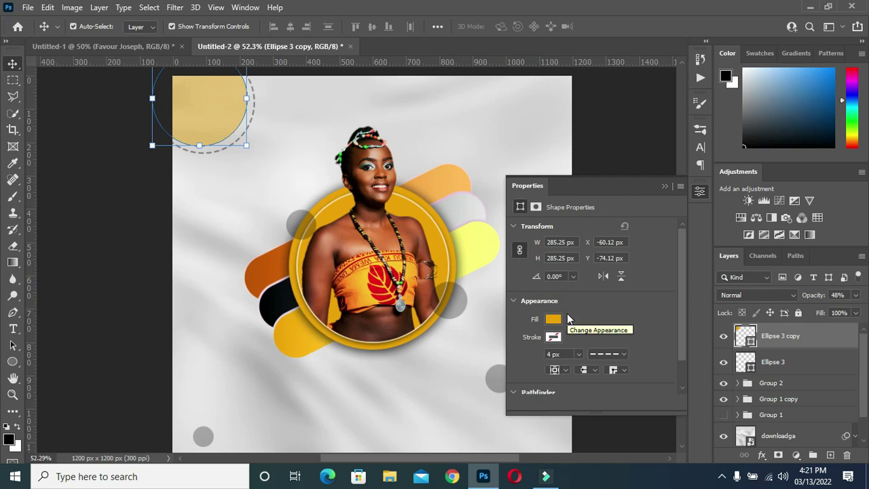
pyautogui.click(630, 147)
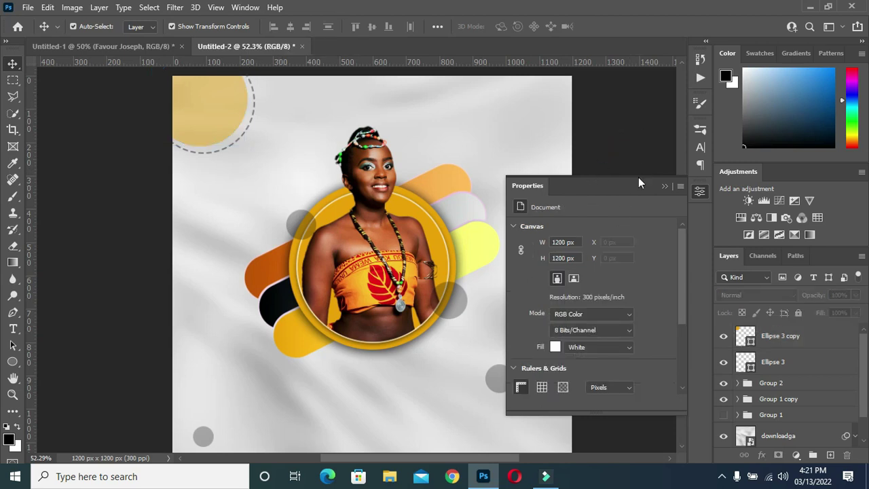
pyautogui.click(667, 185)
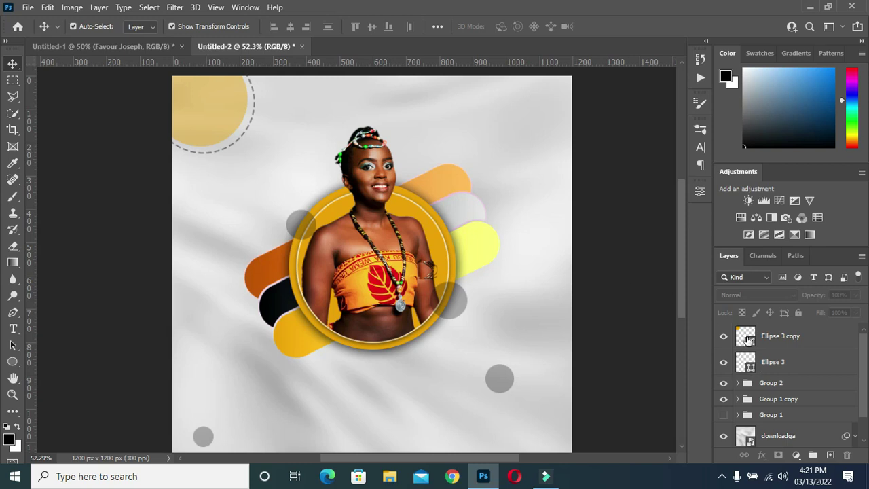
pyautogui.click(782, 339)
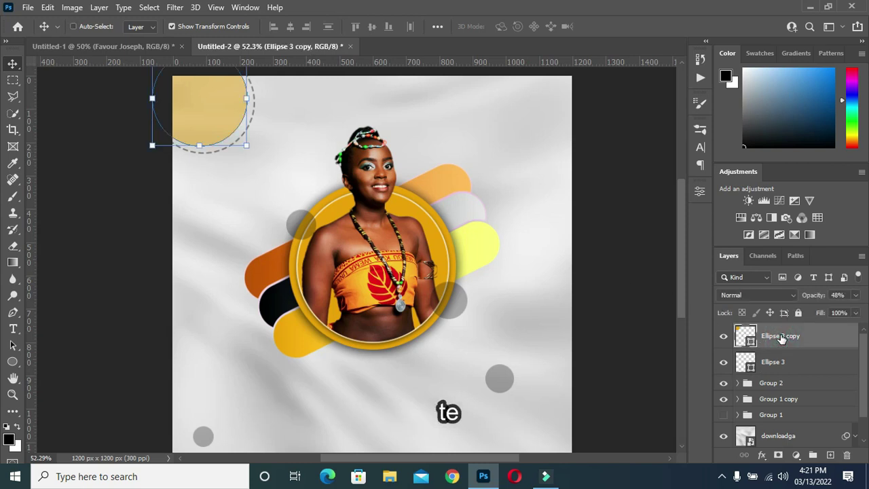
# - Duplicate the gold circle and scale the copy down to about 178 px
pyautogui.hotkey('ctrl', 'j')
pyautogui.moveTo(249, 148); pyautogui.dragTo(227, 127)
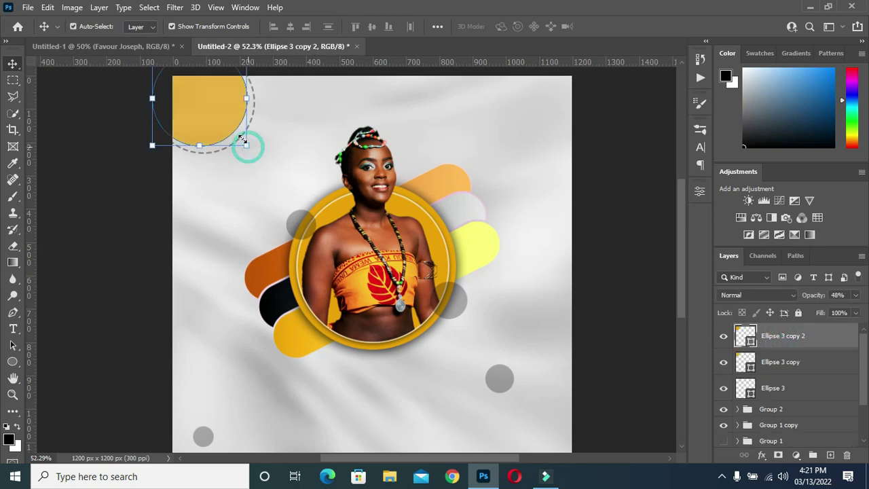
pyautogui.moveTo(227, 127); pyautogui.dragTo(214, 116)
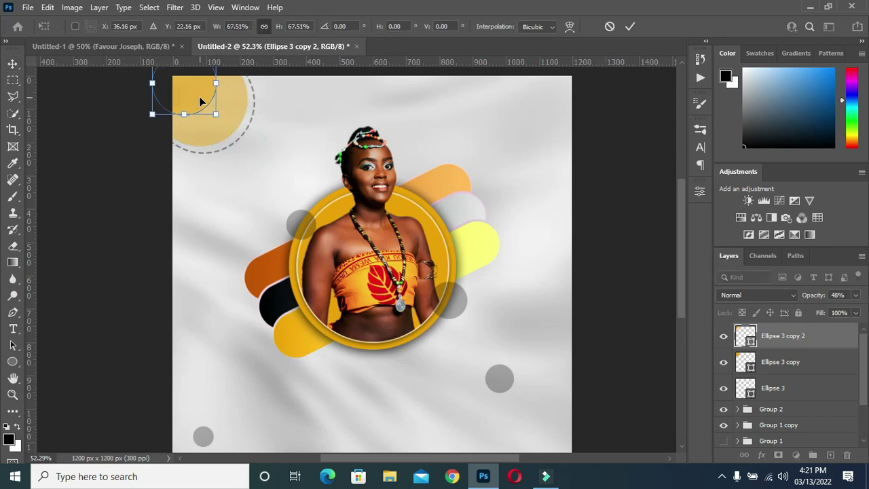
pyautogui.moveTo(215, 116); pyautogui.dragTo(209, 112)
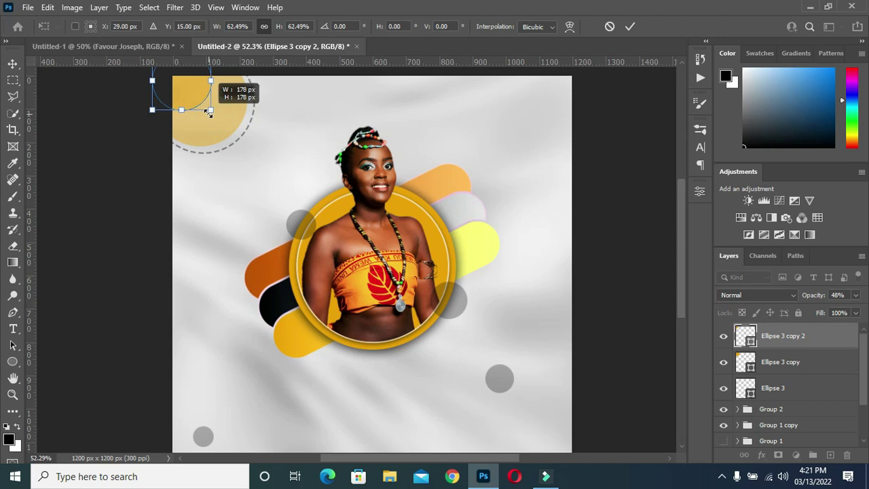
pyautogui.click(588, 228)
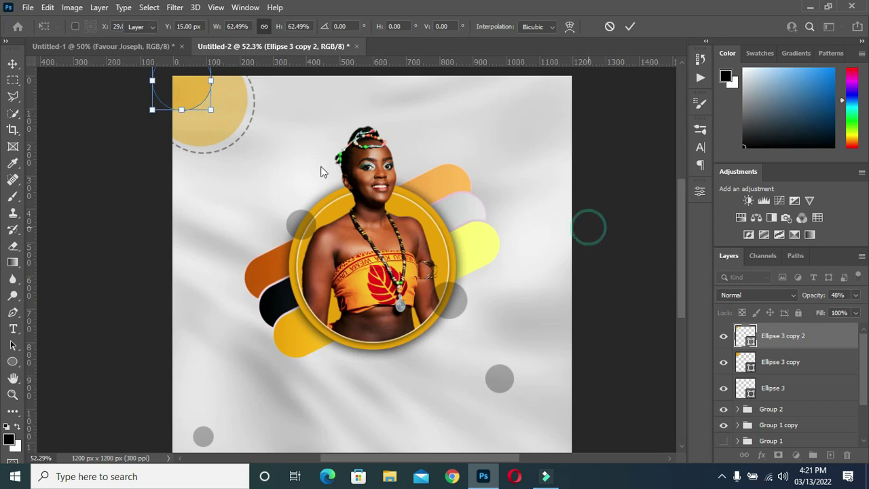
# - Change the smaller circle's fill to orange ff9806 in the Color Picker
pyautogui.click(697, 196)
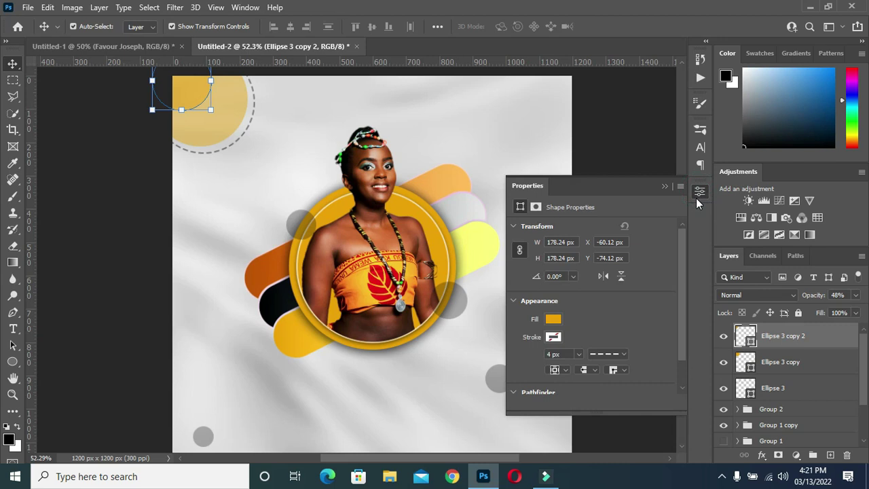
pyautogui.click(554, 322)
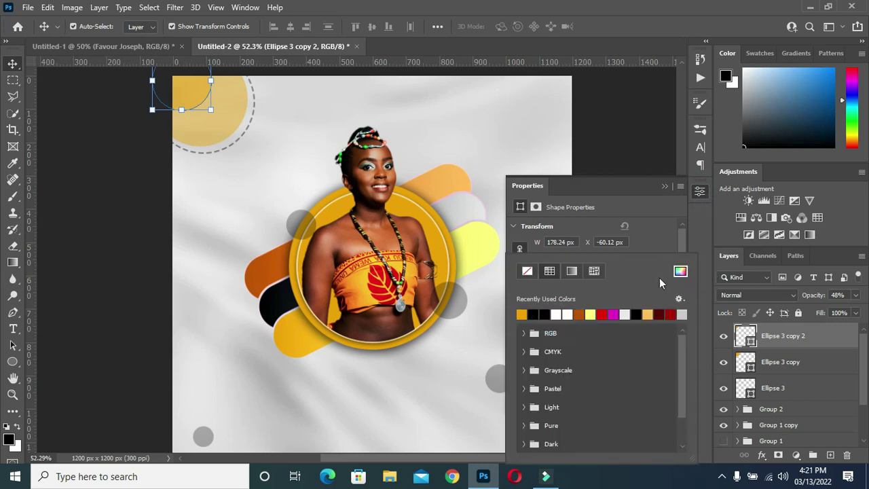
pyautogui.click(679, 271)
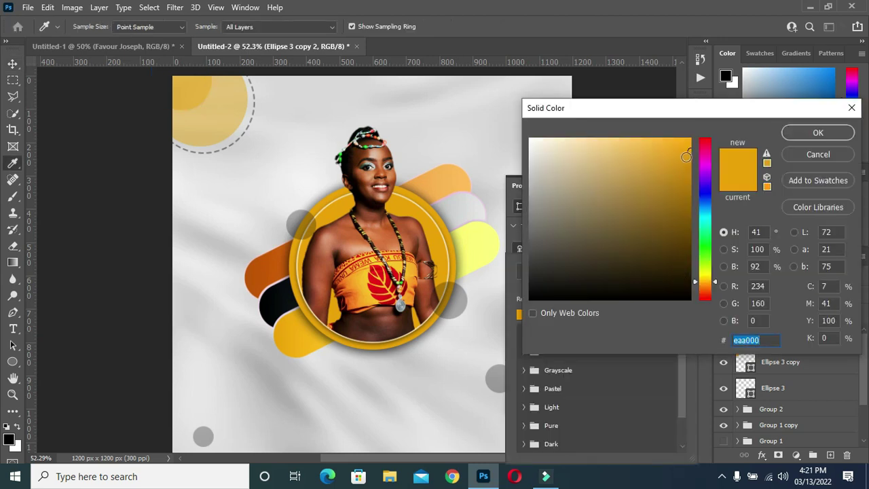
pyautogui.moveTo(703, 285); pyautogui.dragTo(703, 289)
pyautogui.moveTo(690, 151); pyautogui.dragTo(687, 139)
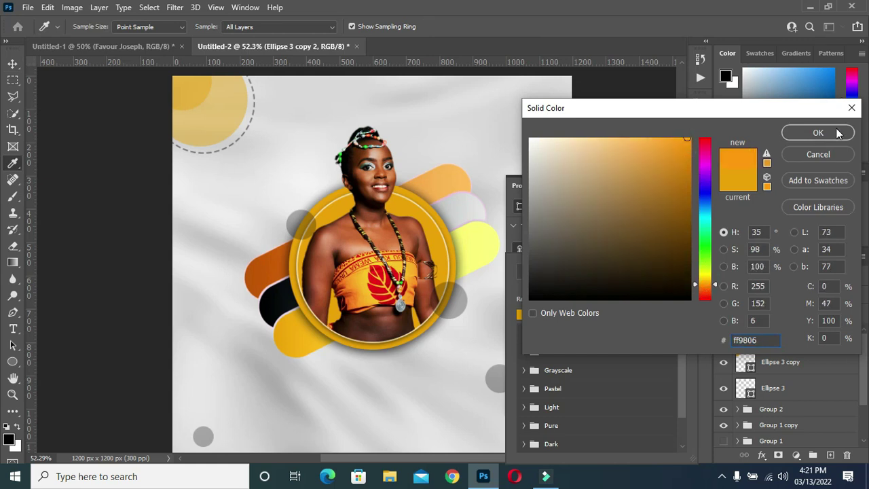
pyautogui.click(818, 133)
pyautogui.click(664, 186)
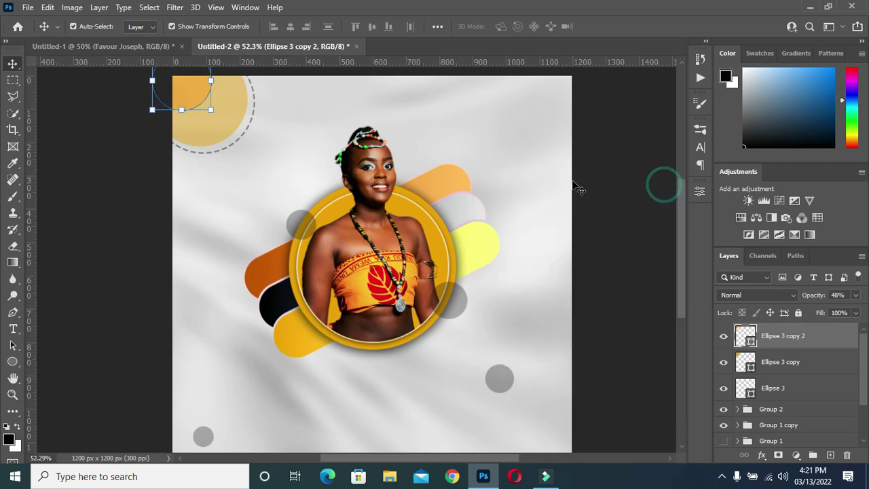
# - Give the small orange circle (Ellipse 3 copy 2) a Drop Shadow with reduced size
pyautogui.click(763, 456)
pyautogui.click(765, 456)
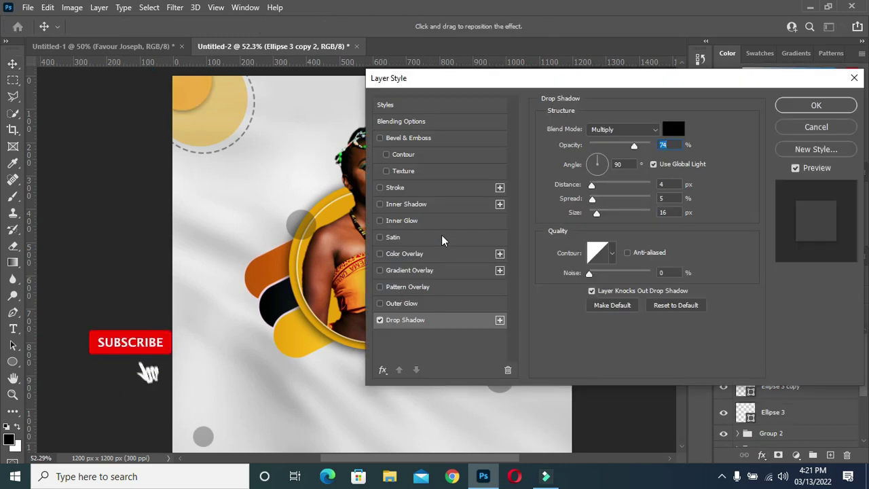
pyautogui.moveTo(597, 214); pyautogui.dragTo(594, 216)
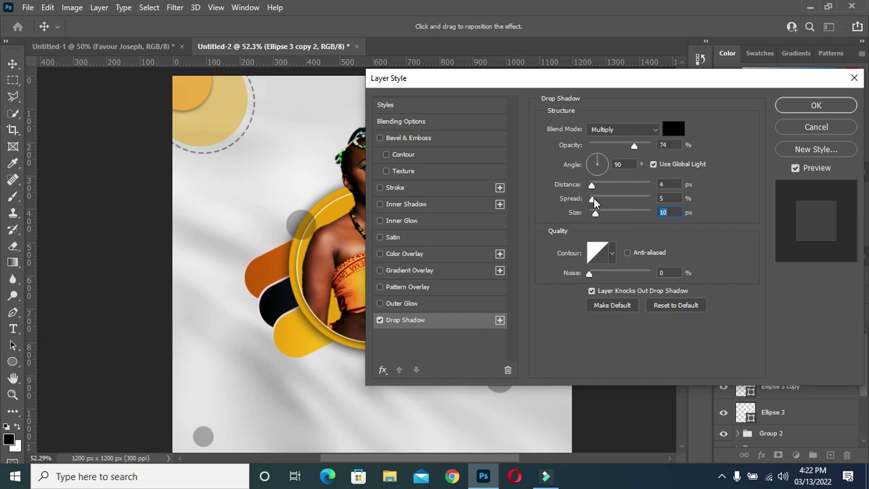
pyautogui.click(800, 111)
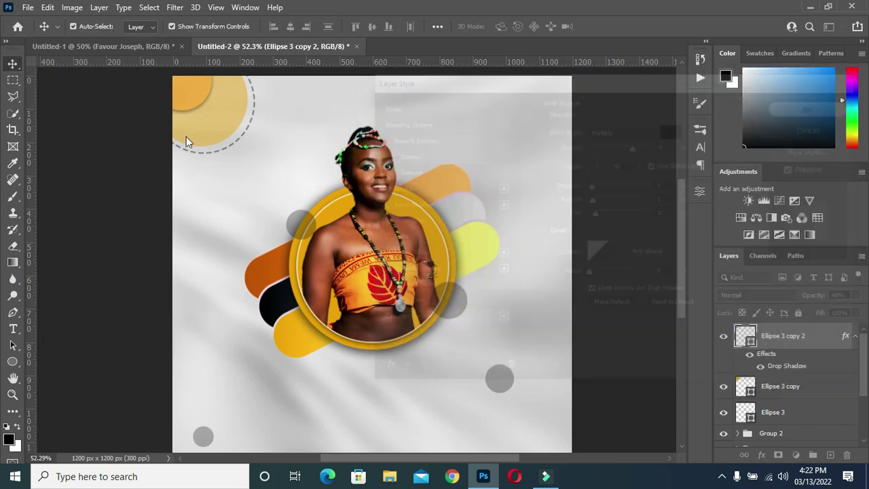
# - Copy the same drop shadow onto the larger gold circle (Ellipse 3 copy)
pyautogui.click(233, 125)
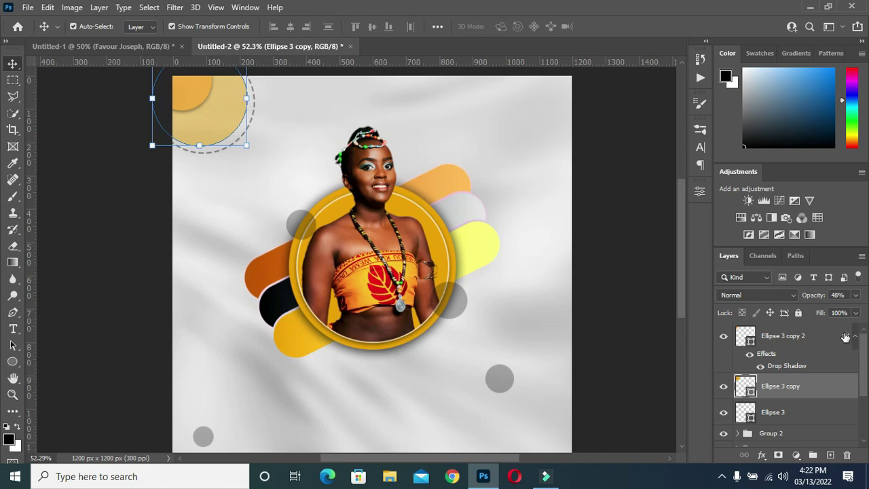
pyautogui.moveTo(845, 336); pyautogui.dragTo(844, 386)
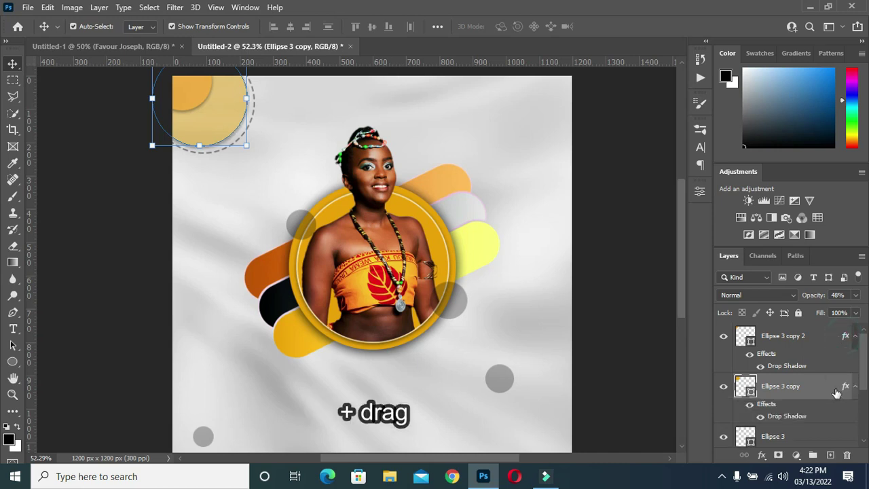
pyautogui.click(855, 336)
pyautogui.click(855, 361)
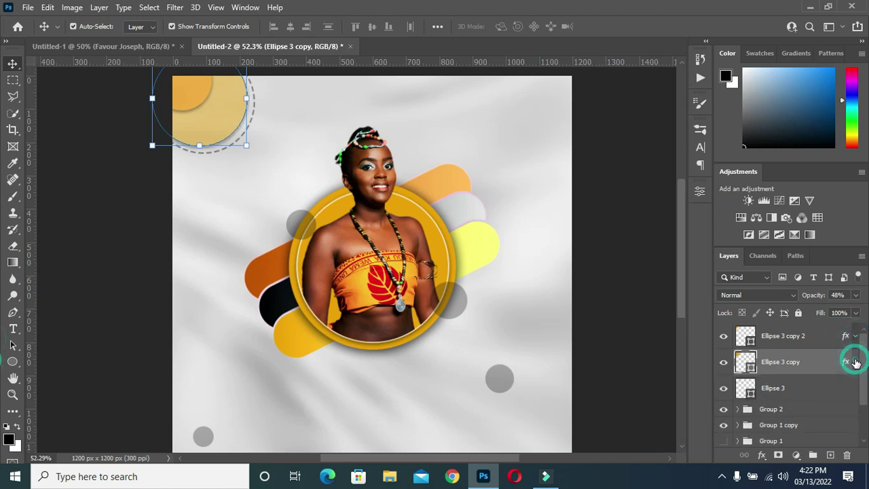
pyautogui.click(650, 316)
# - Group the three corner circle layers together into Group 3
pyautogui.scroll(-3, 460, 233)
pyautogui.scroll(2, 273, 193)
pyautogui.scroll(-1, 285, 175)
pyautogui.scroll(2, 285, 174)
pyautogui.scroll(1, 285, 175)
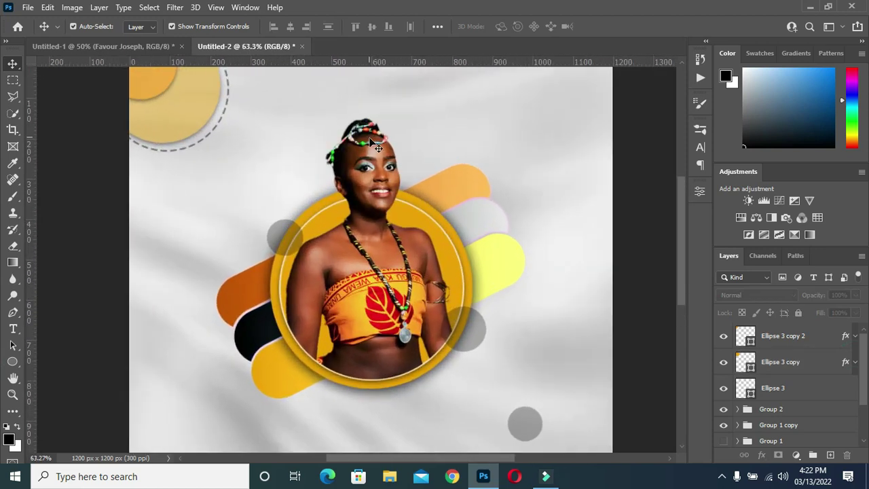
pyautogui.scroll(-1, 285, 175)
pyautogui.click(790, 342)
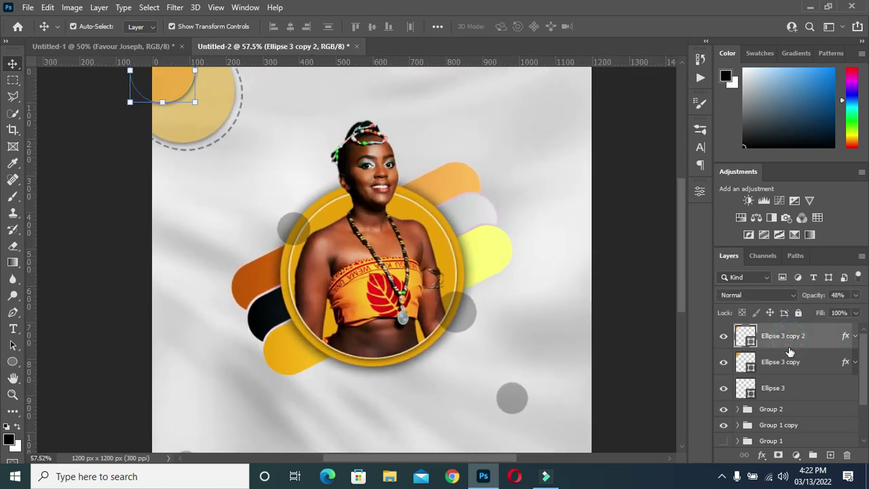
pyautogui.keyDown('shift'); pyautogui.click(783, 387); pyautogui.keyUp('shift')
pyautogui.hotkey('ctrl', 'g')
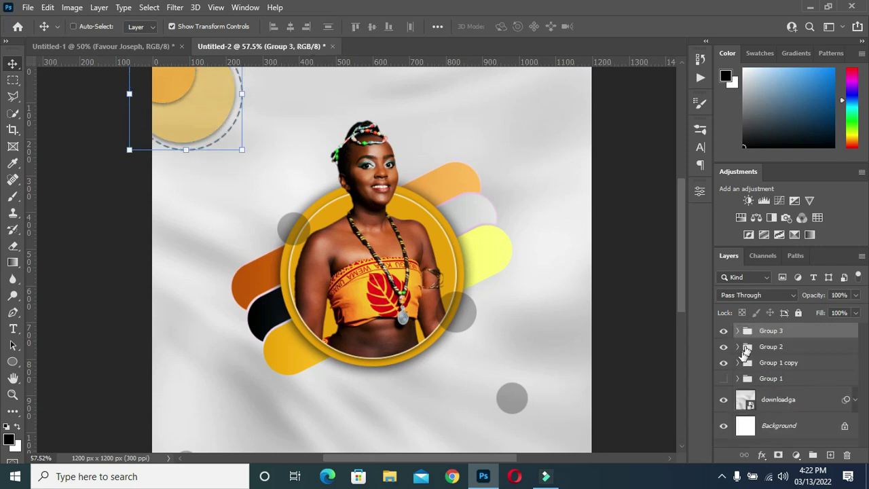
# - Draw a 26 × 26 px black square, Rectangle 1, near the canvas's top-right
pyautogui.rightClick(12, 361)
pyautogui.click(52, 363)
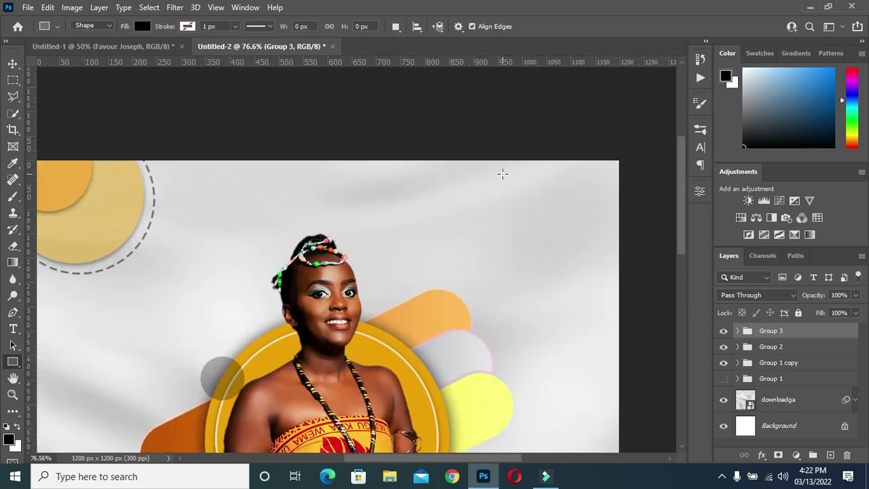
pyautogui.moveTo(501, 180); pyautogui.dragTo(510, 190)
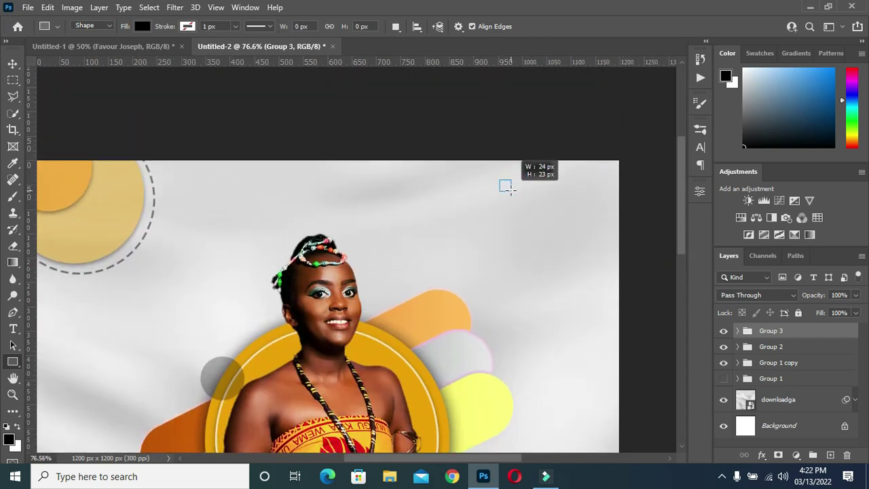
pyautogui.moveTo(510, 190); pyautogui.dragTo(512, 192)
pyautogui.click(664, 187)
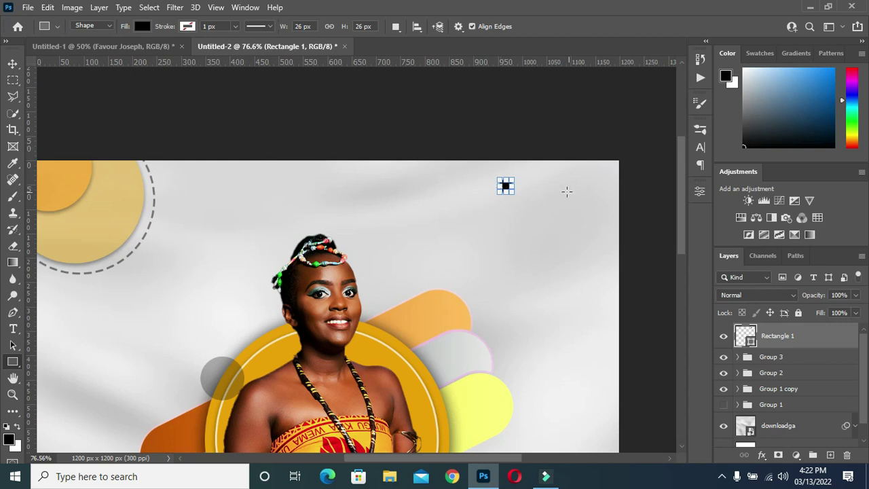
# - Fill the small Rectangle 1 square at the top right with the recent orange colour
pyautogui.click(12, 63)
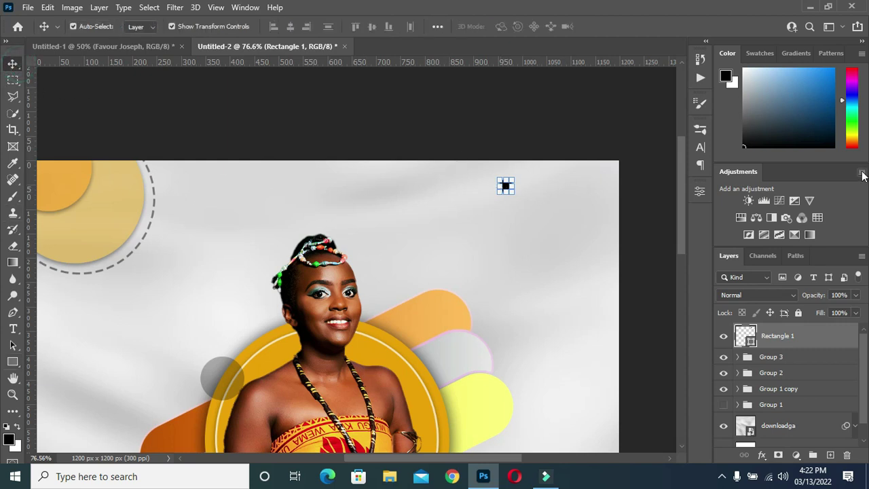
pyautogui.click(699, 191)
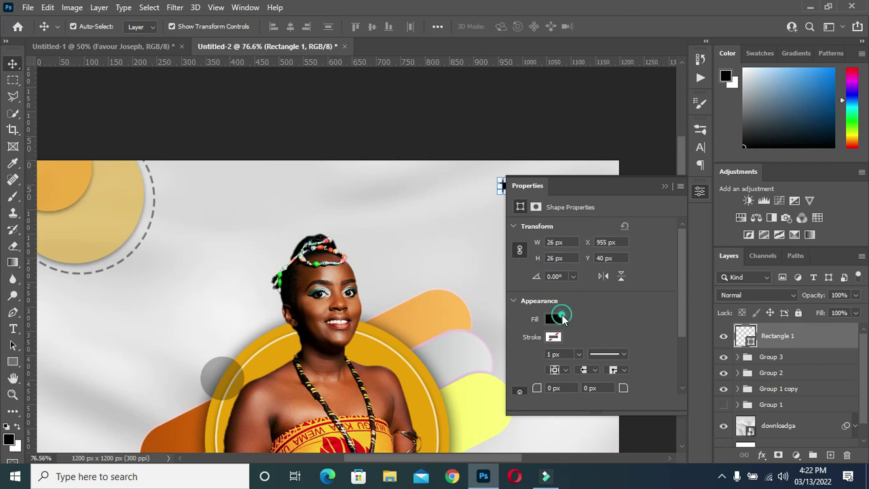
pyautogui.click(561, 317)
pyautogui.click(523, 315)
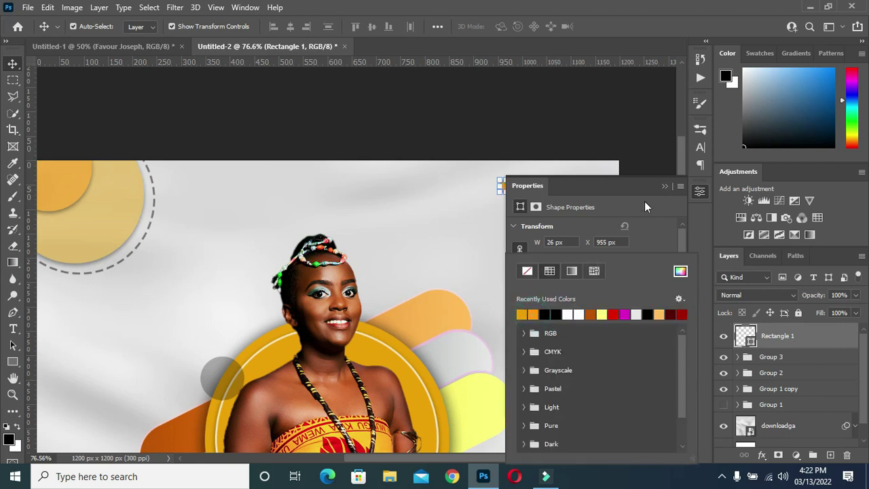
pyautogui.click(665, 185)
pyautogui.click(665, 185)
pyautogui.scroll(2, 559, 200)
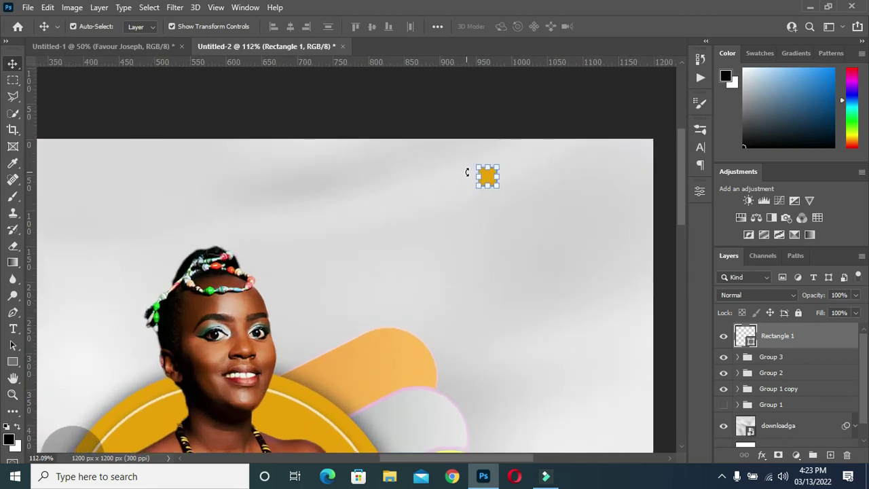
# - Alt-copy the orange square into a merged row of five, then duplicate the row downward
pyautogui.moveTo(490, 181); pyautogui.dragTo(616, 180)
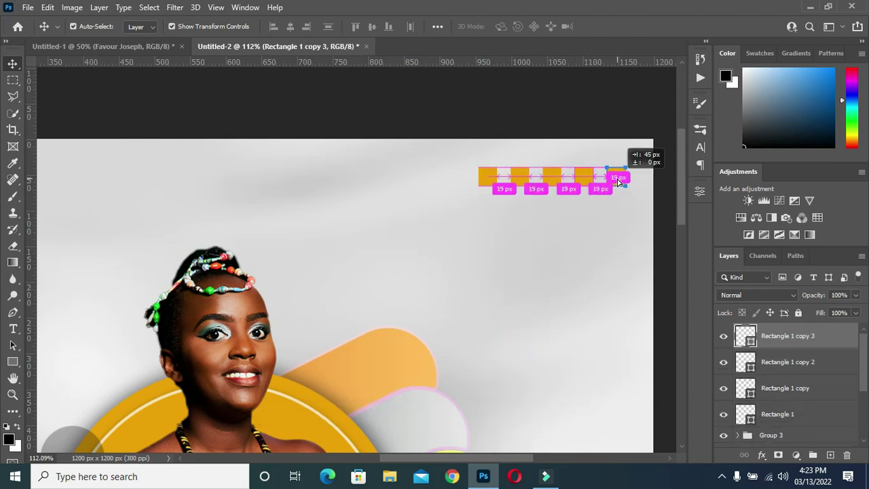
pyautogui.scroll(-1, 774, 392)
pyautogui.keyDown('shift'); pyautogui.click(775, 392); pyautogui.keyUp('shift')
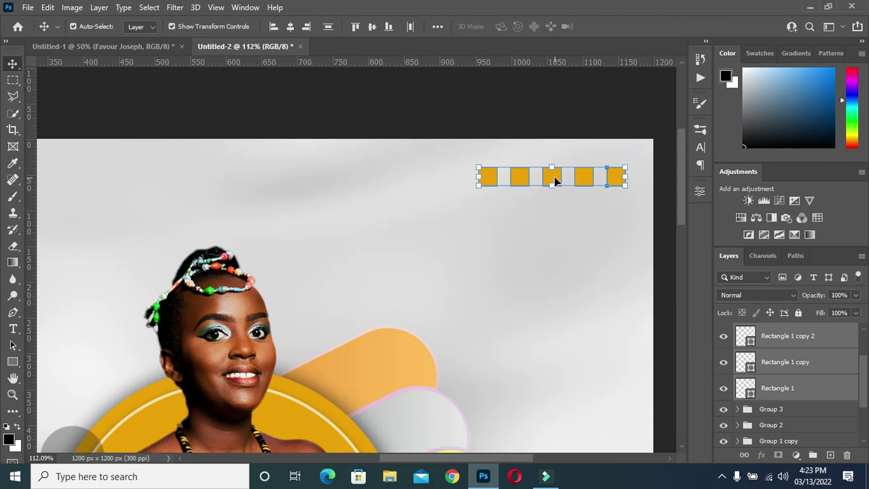
pyautogui.moveTo(555, 180); pyautogui.dragTo(522, 170)
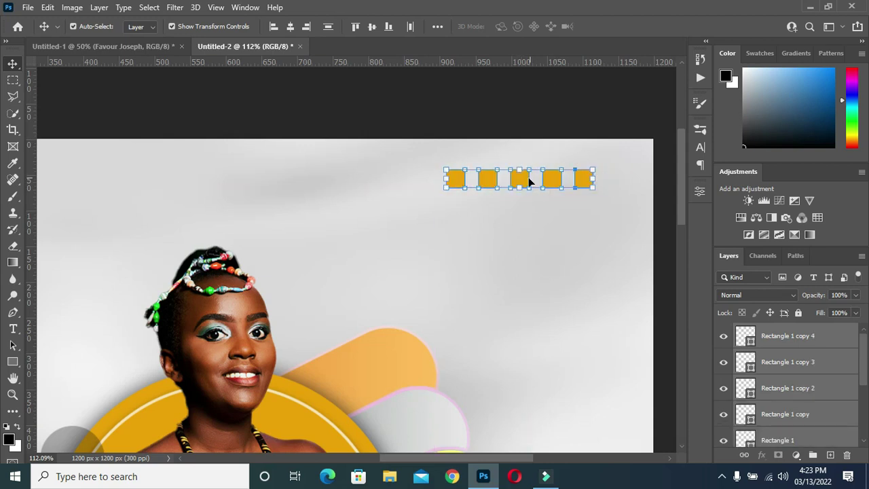
pyautogui.scroll(-1, 530, 182)
pyautogui.scroll(-1, 762, 349)
pyautogui.scroll(1, 762, 349)
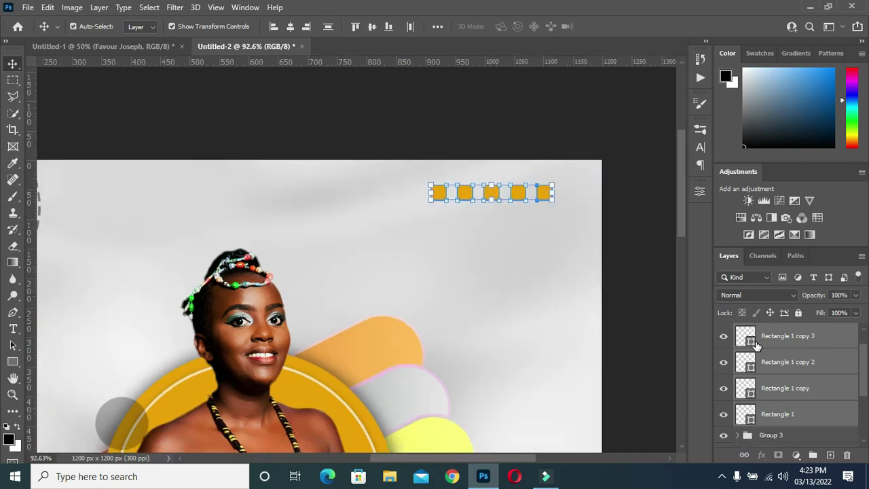
pyautogui.rightClick(768, 348)
pyautogui.click(635, 378)
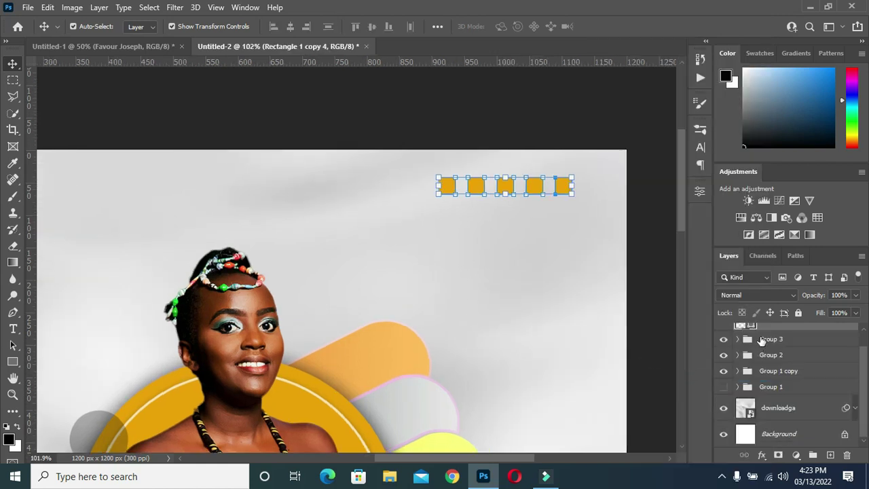
pyautogui.moveTo(534, 192); pyautogui.dragTo(534, 304)
pyautogui.click(537, 196)
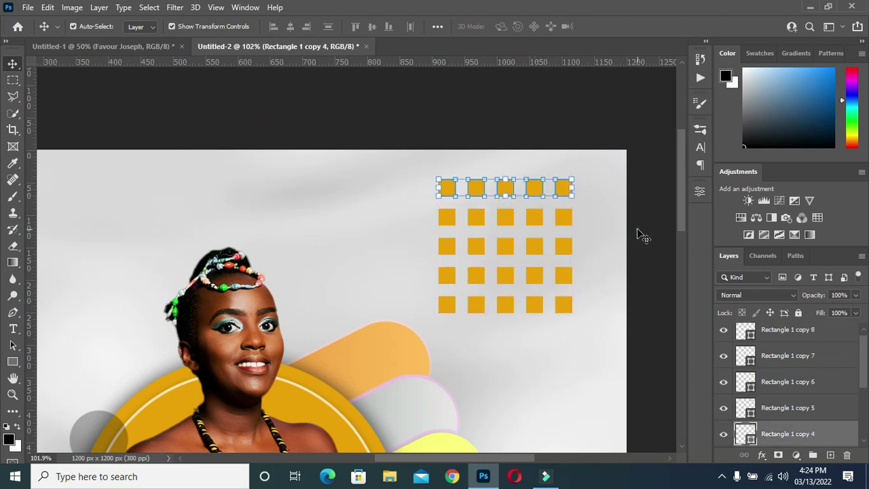
# - Convert the five rows of squares into one smart object at 61% opacity
pyautogui.hotkey('ctrl', 'z')
pyautogui.scroll(2, 779, 358)
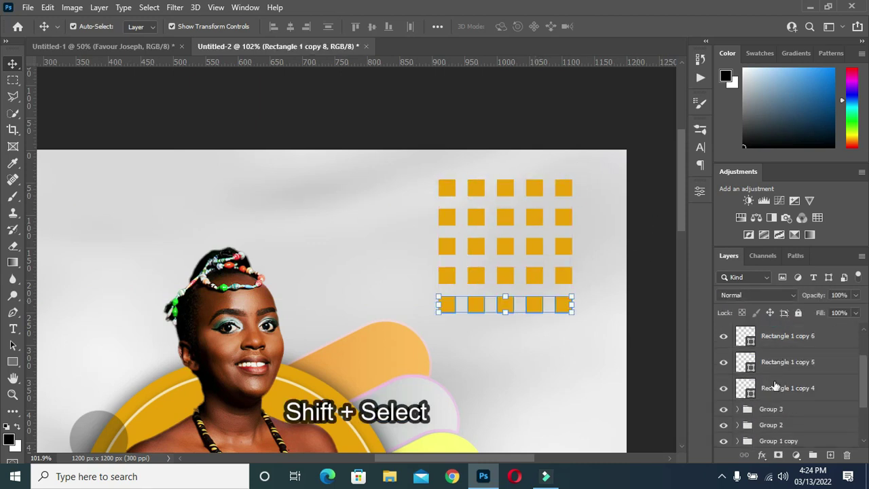
pyautogui.keyDown('shift'); pyautogui.click(777, 390); pyautogui.keyUp('shift')
pyautogui.rightClick(776, 390)
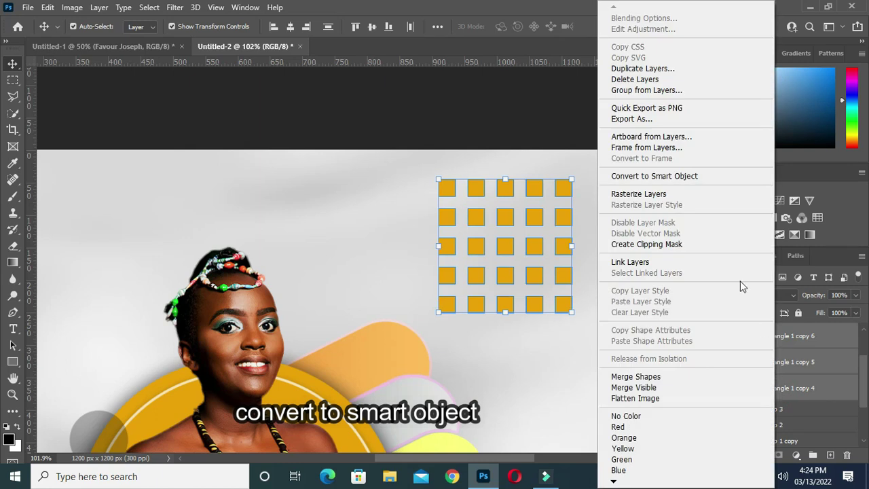
pyautogui.click(690, 176)
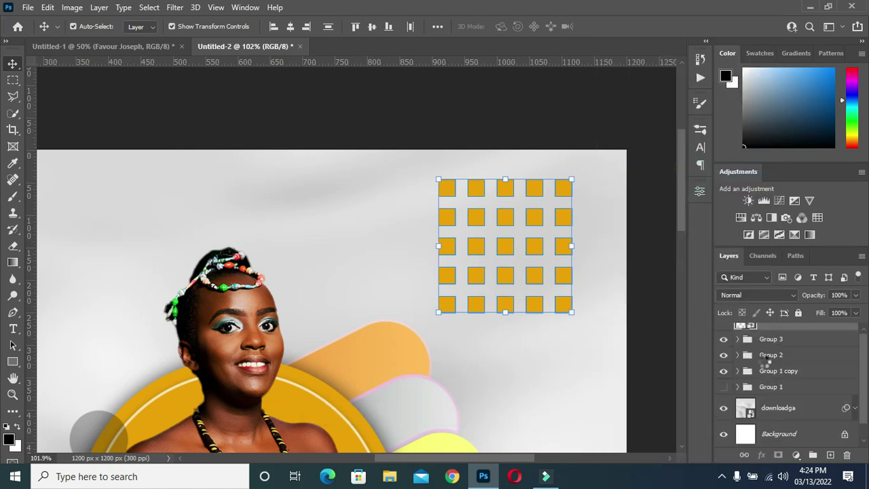
pyautogui.write('61')
pyautogui.press('Return')
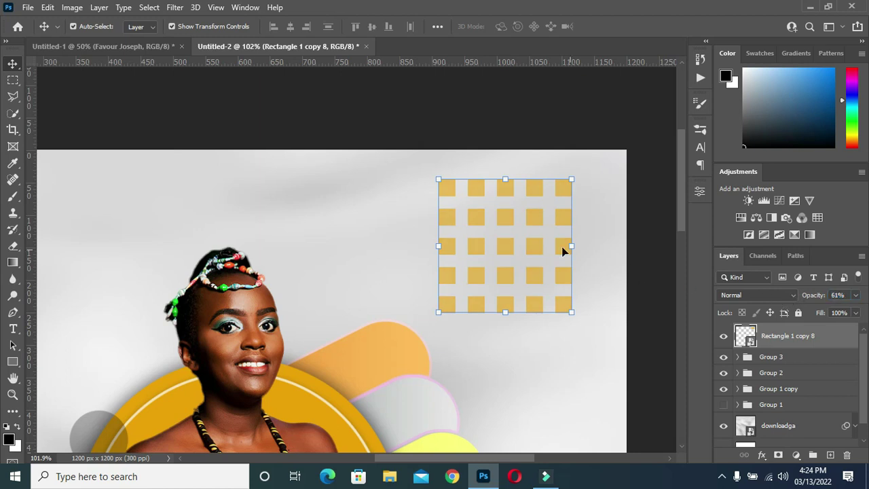
# - Scale the square grid down to about half size and fade it further
pyautogui.scroll(-3, 602, 265)
pyautogui.scroll(-2, 532, 198)
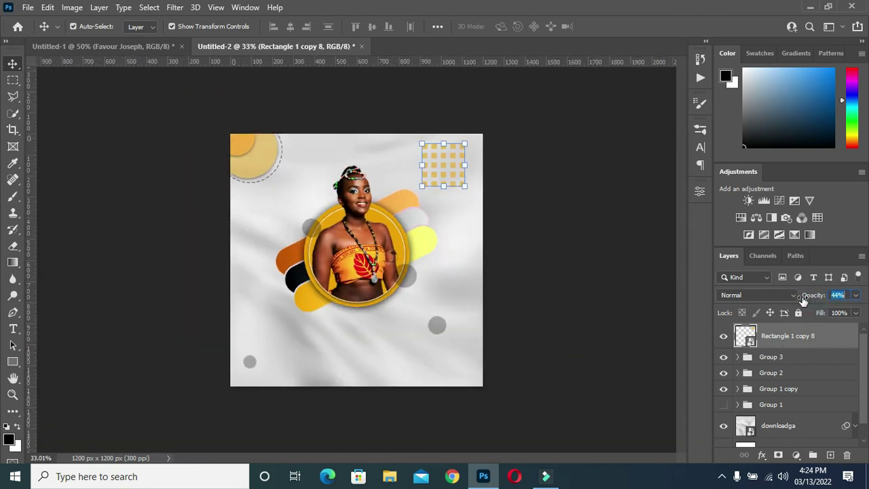
pyautogui.scroll(1, 468, 94)
pyautogui.scroll(2, 442, 122)
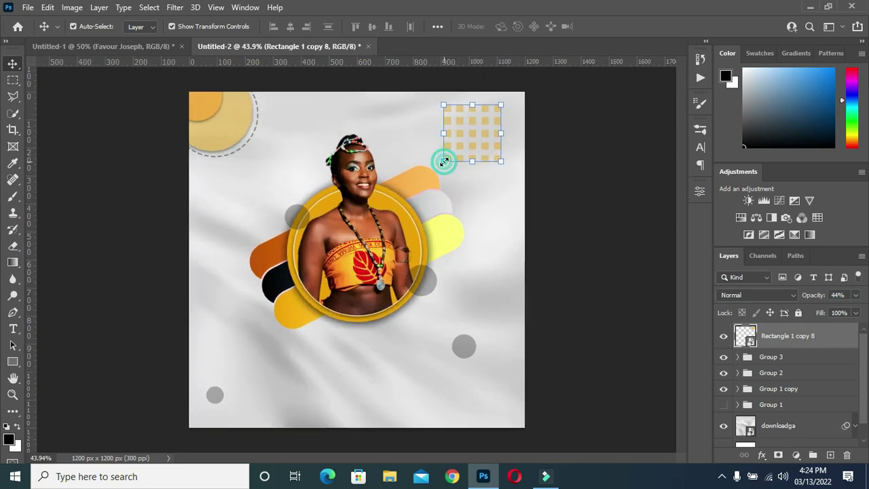
pyautogui.moveTo(443, 160); pyautogui.dragTo(469, 134)
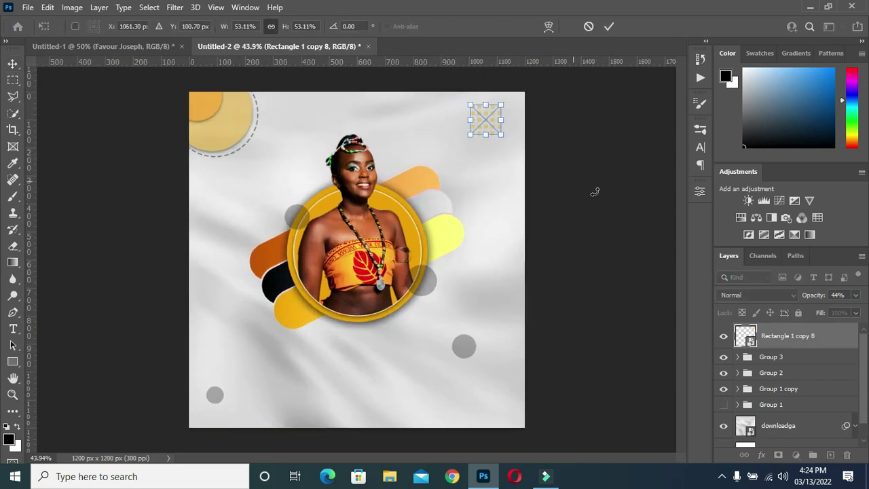
pyautogui.moveTo(814, 295); pyautogui.dragTo(806, 296)
pyautogui.click(617, 199)
pyautogui.click(615, 165)
pyautogui.click(585, 134)
pyautogui.click(577, 150)
# - Free-transform the grid slightly larger, to about 64%, in the upper right
pyautogui.scroll(-1, 428, 181)
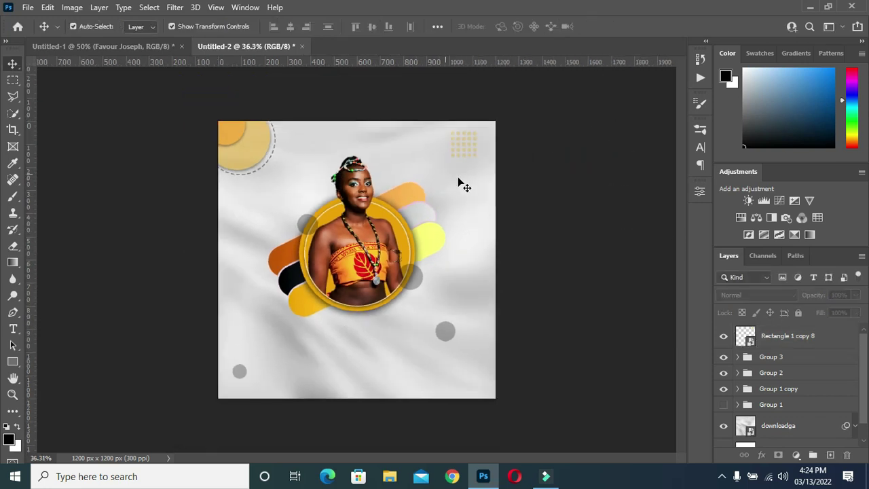
pyautogui.scroll(1, 355, 206)
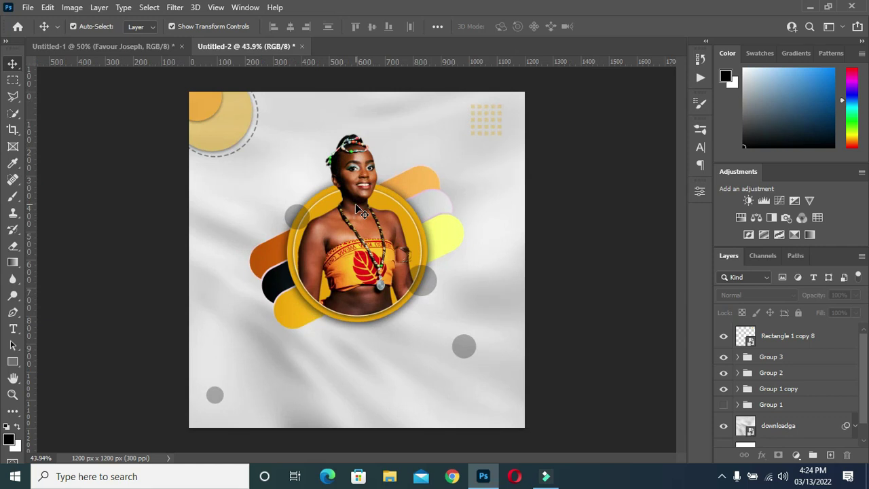
pyautogui.scroll(1, 477, 128)
pyautogui.scroll(1, 483, 122)
pyautogui.click(485, 120)
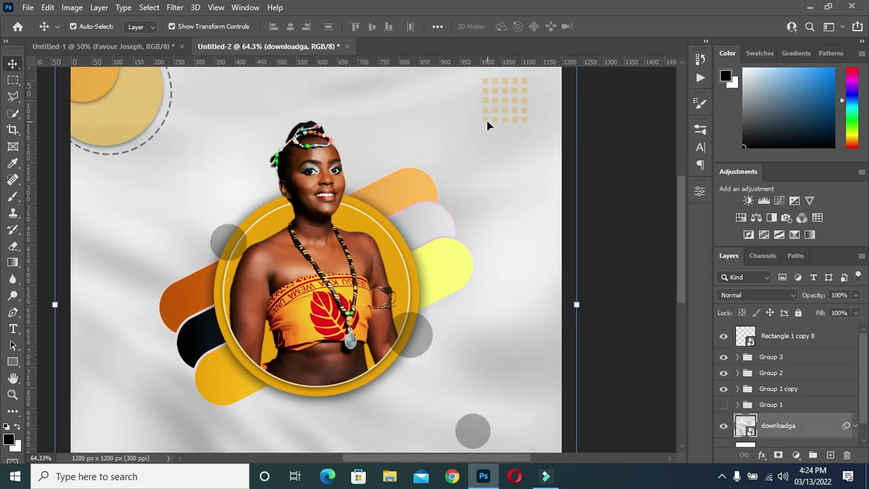
pyautogui.click(487, 122)
pyautogui.hotkey('ctrl', 't')
pyautogui.moveTo(483, 122); pyautogui.dragTo(472, 131)
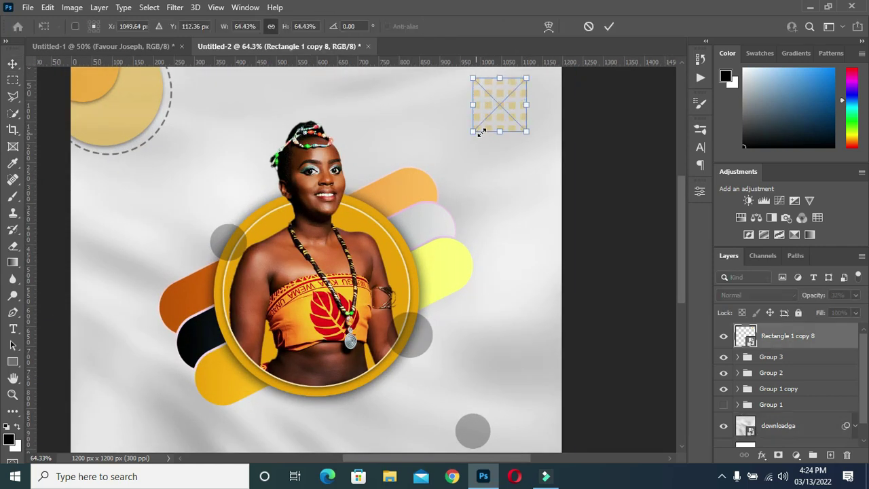
pyautogui.click(609, 27)
pyautogui.scroll(-3, 442, 122)
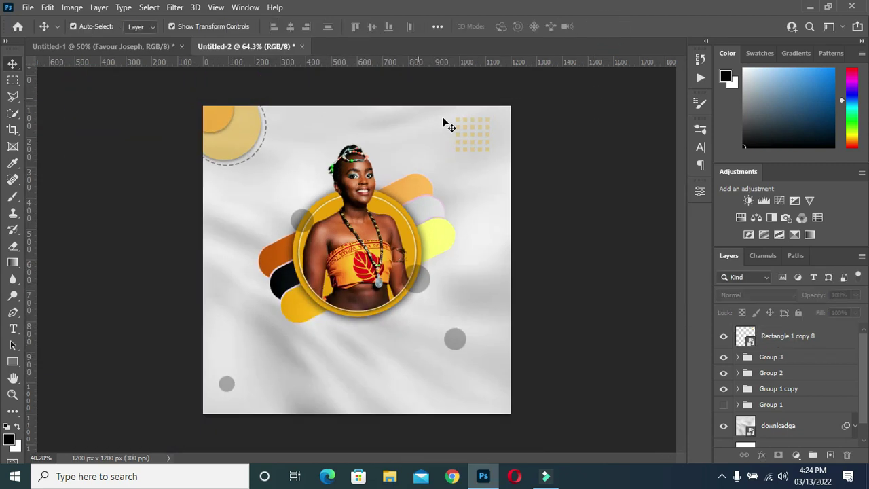
pyautogui.scroll(1, 361, 218)
pyautogui.scroll(-1, 412, 254)
pyautogui.scroll(1, 412, 254)
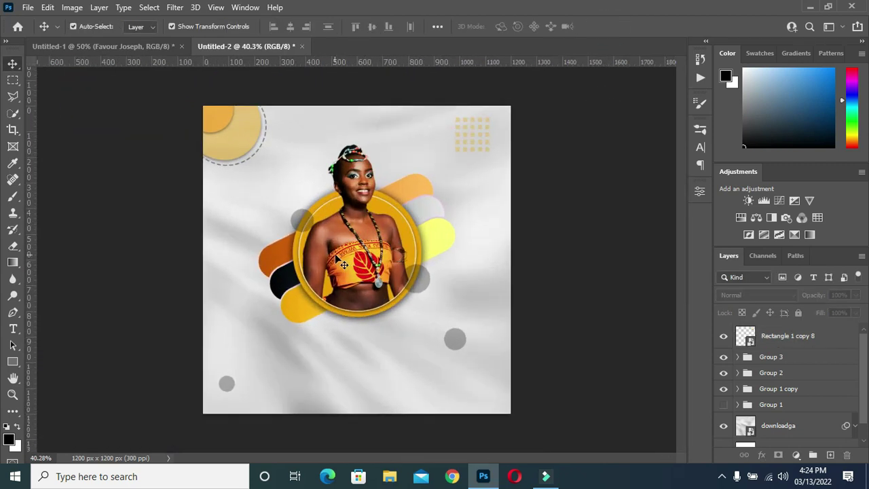
pyautogui.scroll(1, 384, 429)
pyautogui.scroll(1, 384, 429)
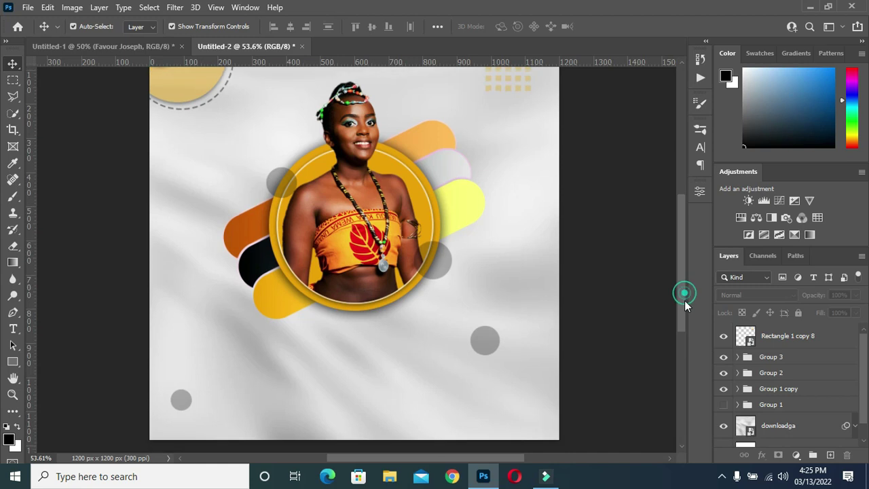
pyautogui.moveTo(681, 292); pyautogui.dragTo(678, 333)
pyautogui.scroll(1, 370, 350)
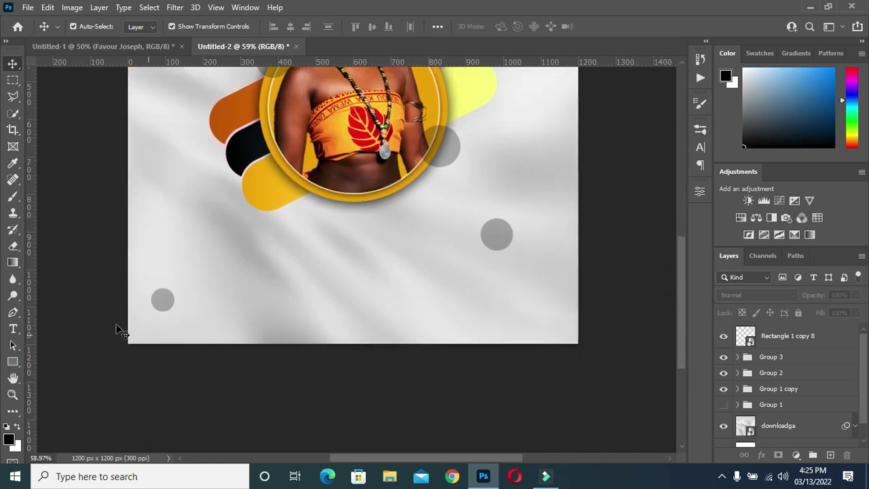
# - Draw a closed curved wave shape across the flyer's bottom edge, rising toward the right
pyautogui.rightClick(12, 314)
pyautogui.click(49, 313)
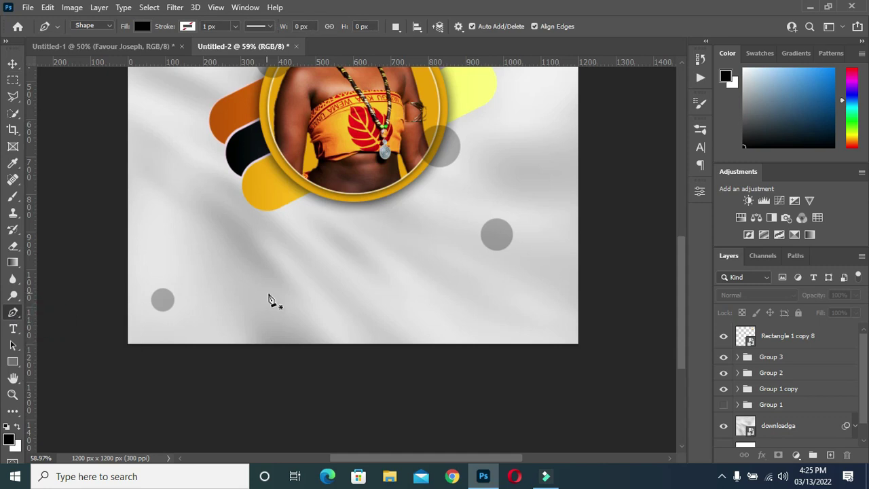
pyautogui.click(273, 349)
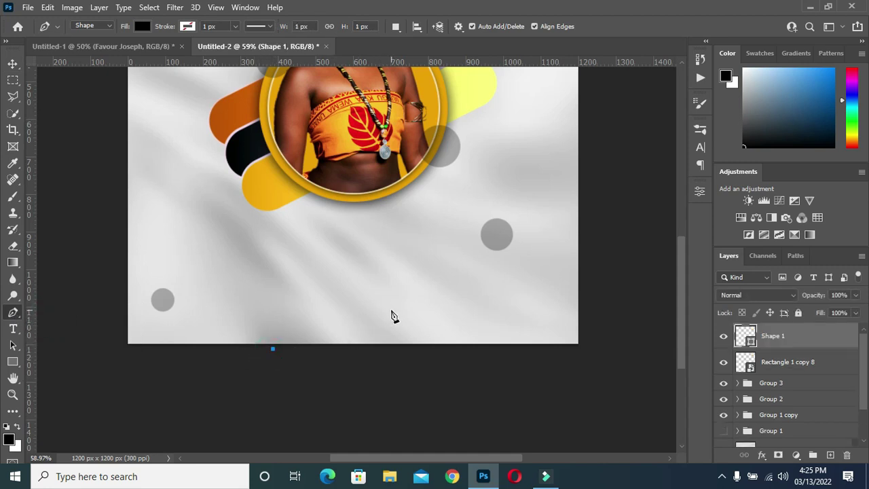
pyautogui.moveTo(391, 310)
pyautogui.mouseDown()
pyautogui.moveTo(419, 306)
pyautogui.moveTo(449, 284)
pyautogui.moveTo(465, 309)
pyautogui.mouseUp()
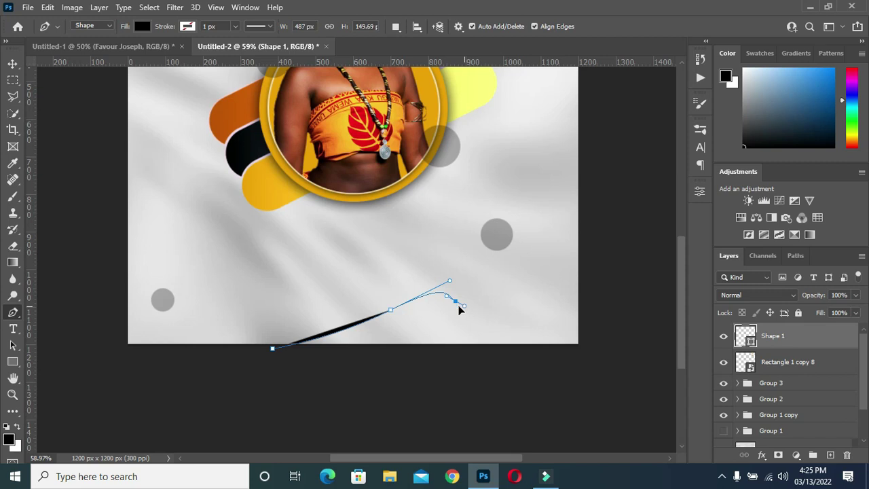
pyautogui.moveTo(463, 305); pyautogui.dragTo(471, 304)
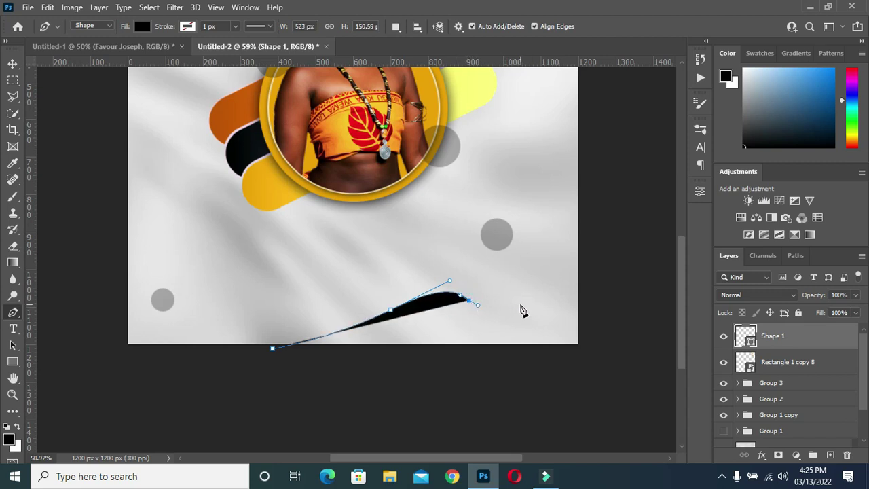
pyautogui.moveTo(531, 297); pyautogui.dragTo(555, 277)
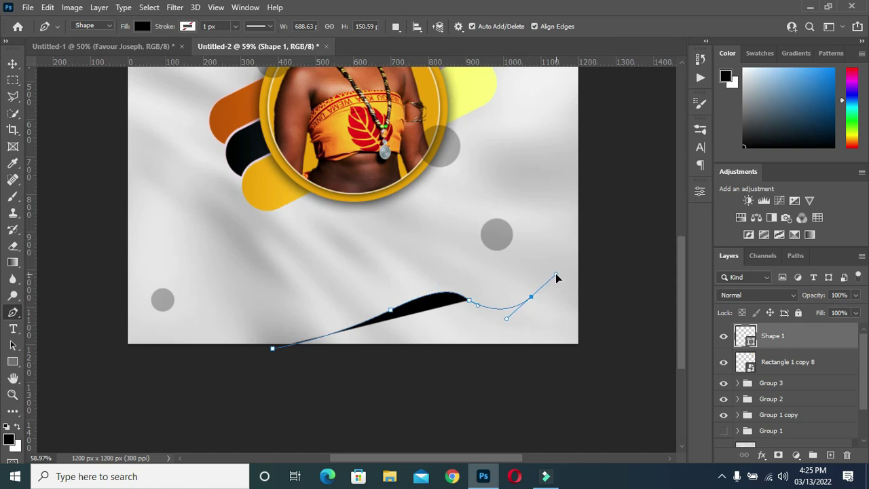
pyautogui.moveTo(588, 269); pyautogui.dragTo(598, 270)
pyautogui.click(602, 355)
pyautogui.click(501, 377)
pyautogui.click(293, 365)
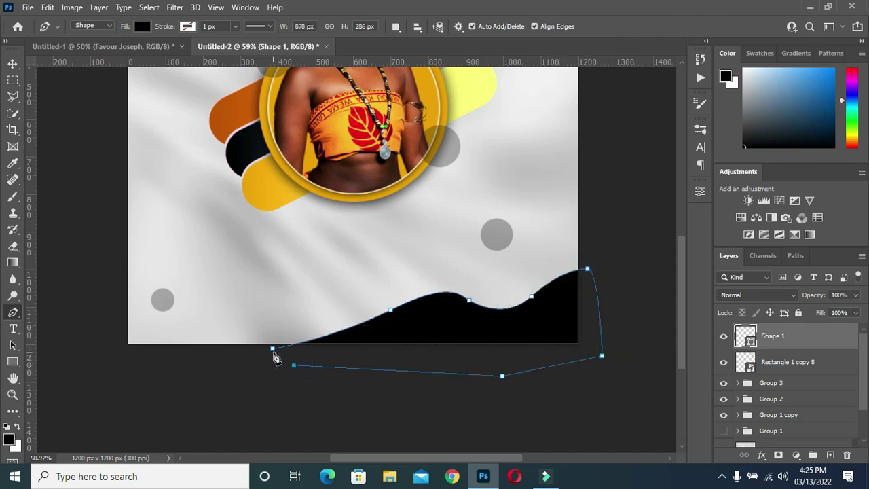
pyautogui.click(273, 349)
# - Fill the wave shape with a dark orange recent colour and return to the Move tool
pyautogui.click(145, 29)
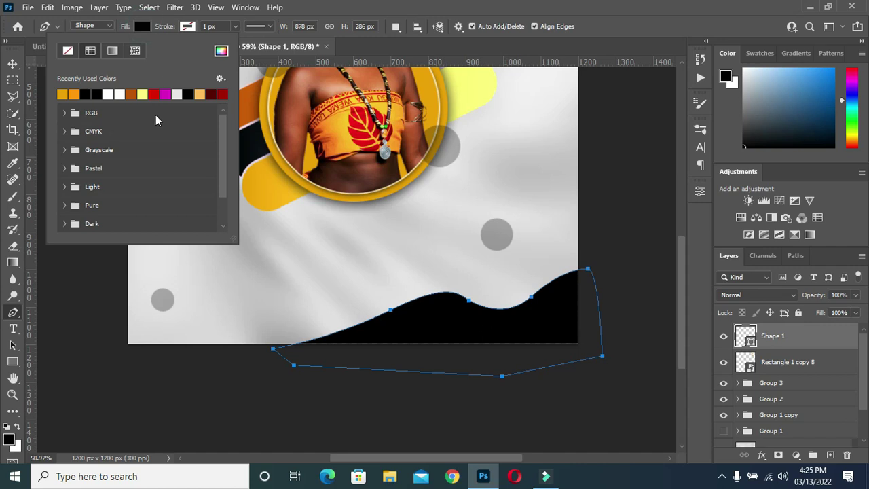
pyautogui.click(85, 95)
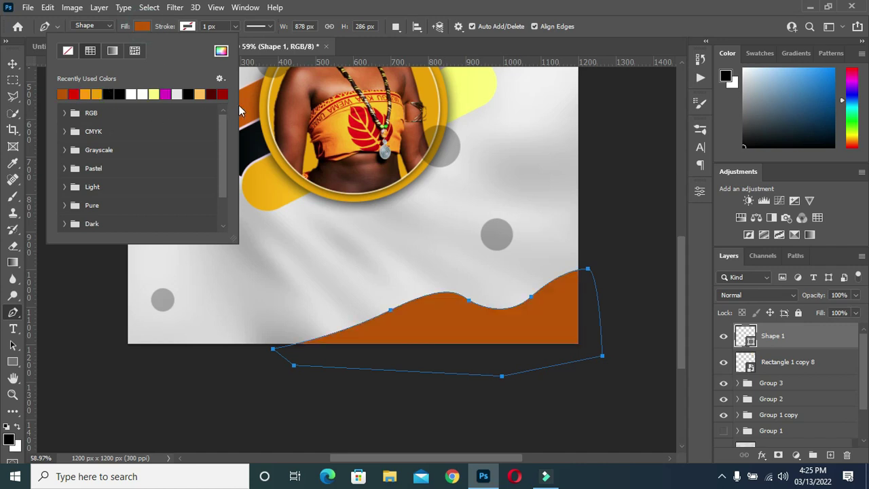
pyautogui.press('Escape')
pyautogui.press('v')
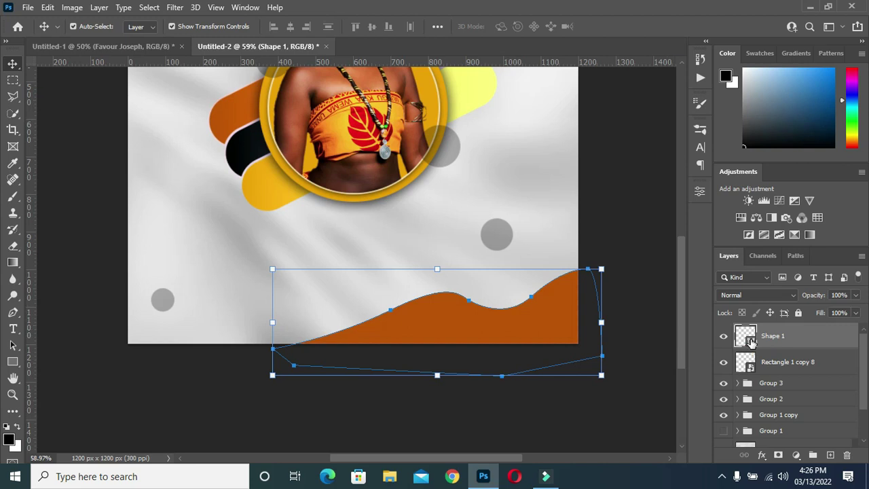
# - Zoom around and deselect then reselect the wave to check its new orange fill
pyautogui.scroll(-1, 514, 326)
pyautogui.scroll(-3, 514, 326)
pyautogui.scroll(3, 450, 361)
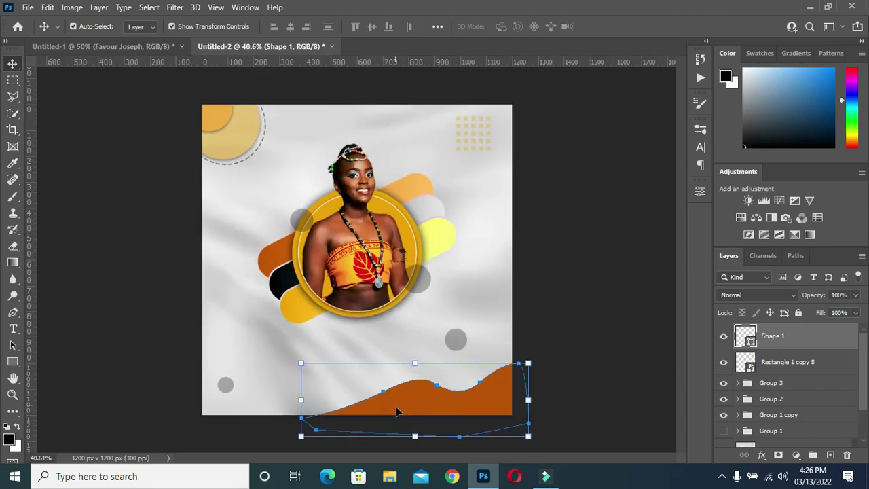
pyautogui.scroll(-1, 401, 412)
pyautogui.scroll(2, 401, 414)
pyautogui.scroll(1, 401, 414)
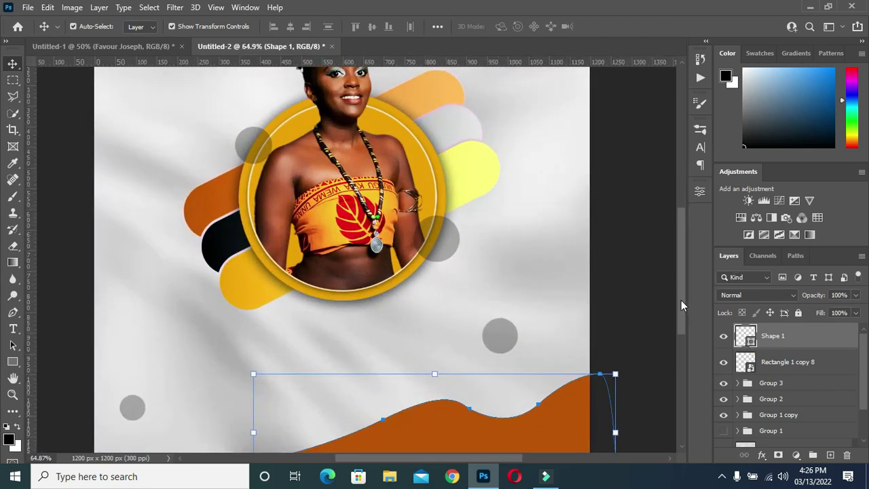
pyautogui.scroll(-1, 682, 306)
pyautogui.scroll(-1, 677, 299)
pyautogui.scroll(-2, 529, 303)
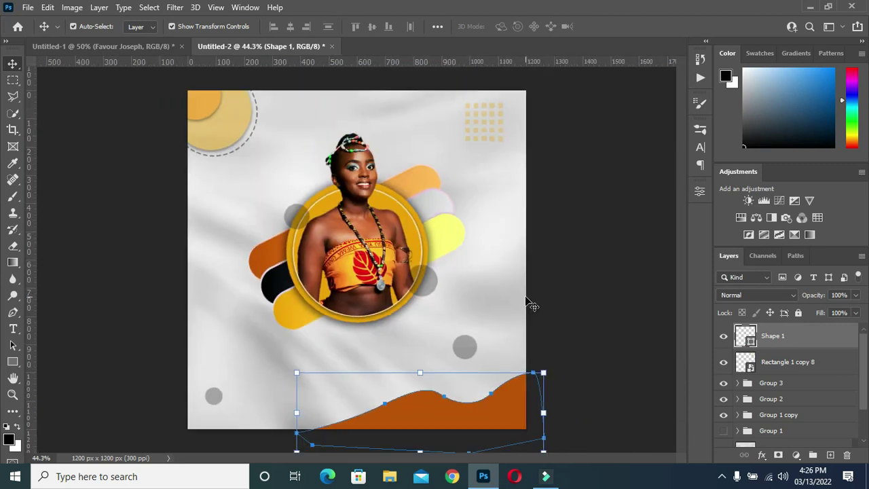
pyautogui.click(553, 345)
pyautogui.scroll(-1, 501, 382)
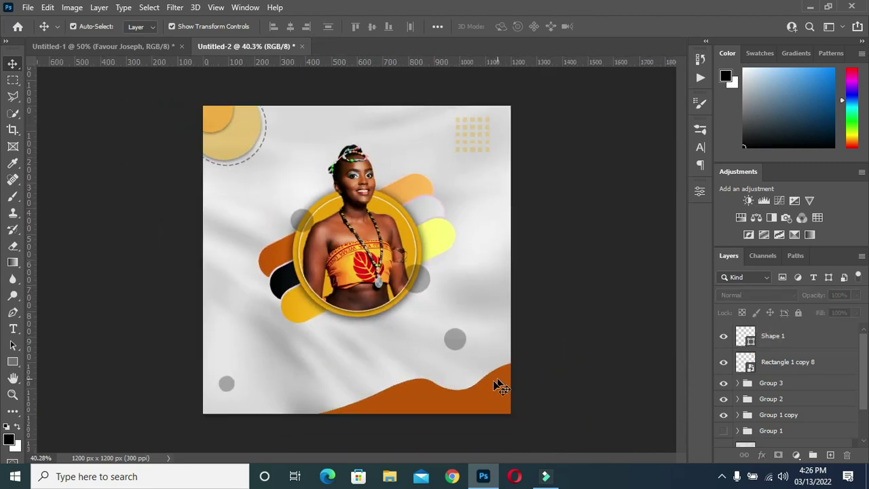
pyautogui.scroll(-1, 403, 419)
pyautogui.scroll(2, 414, 419)
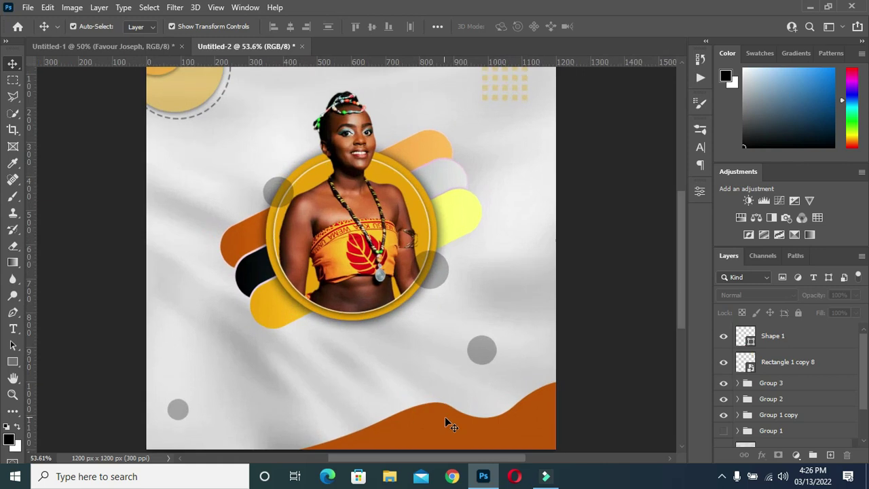
pyautogui.click(444, 417)
pyautogui.moveTo(681, 305); pyautogui.dragTo(683, 334)
# - Add an anchor to the wave, pull it down for a deeper dip, and smooth the lower-left curve
pyautogui.click(13, 312)
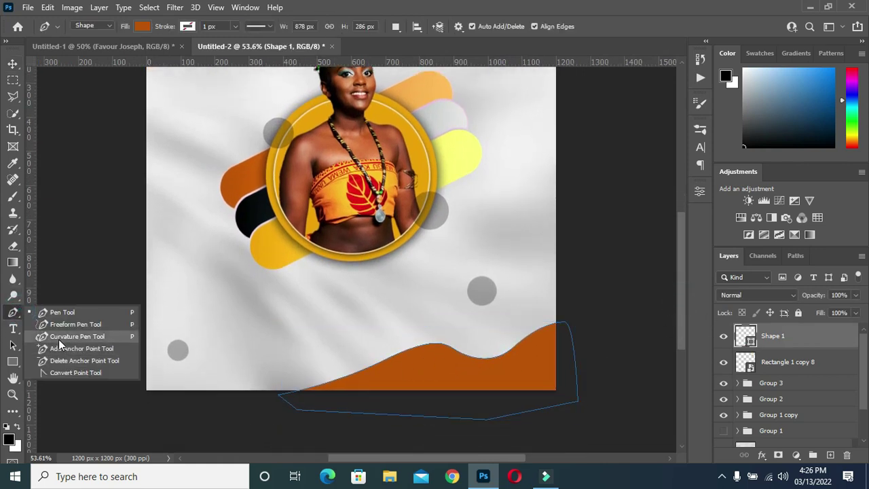
pyautogui.click(296, 412)
pyautogui.click(514, 345)
pyautogui.moveTo(478, 374); pyautogui.dragTo(532, 331)
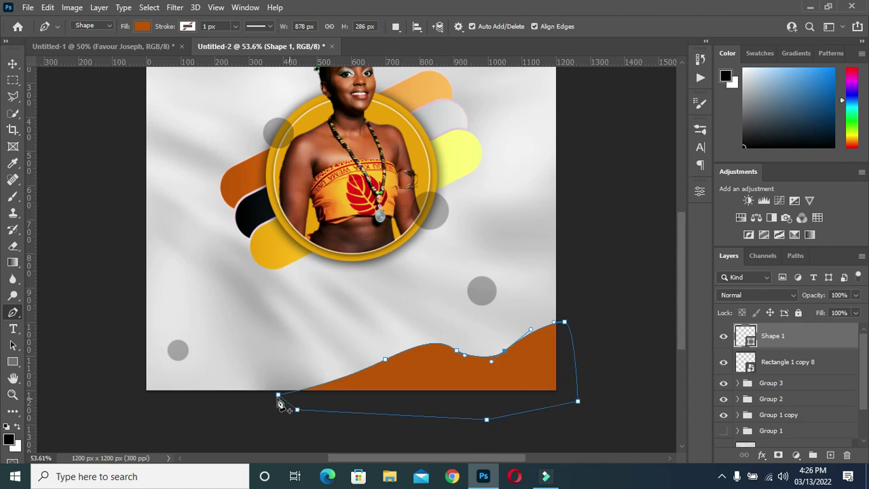
pyautogui.moveTo(277, 394); pyautogui.dragTo(261, 398)
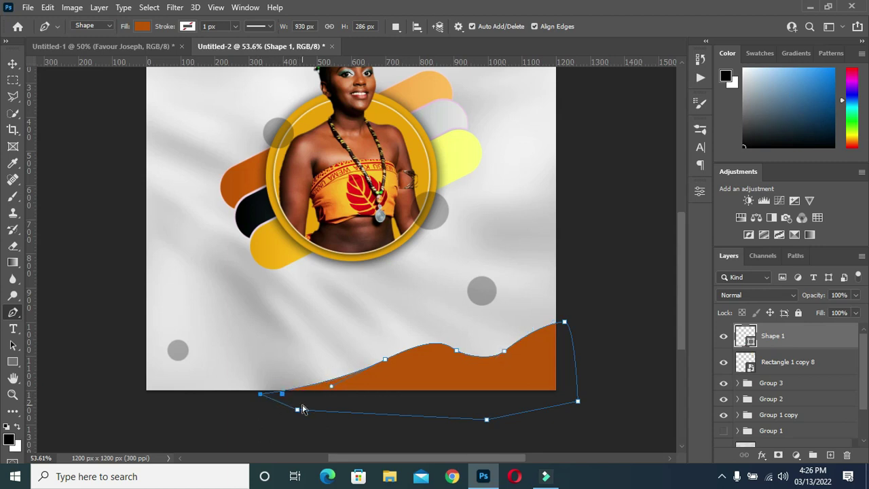
pyautogui.moveTo(330, 386); pyautogui.dragTo(336, 393)
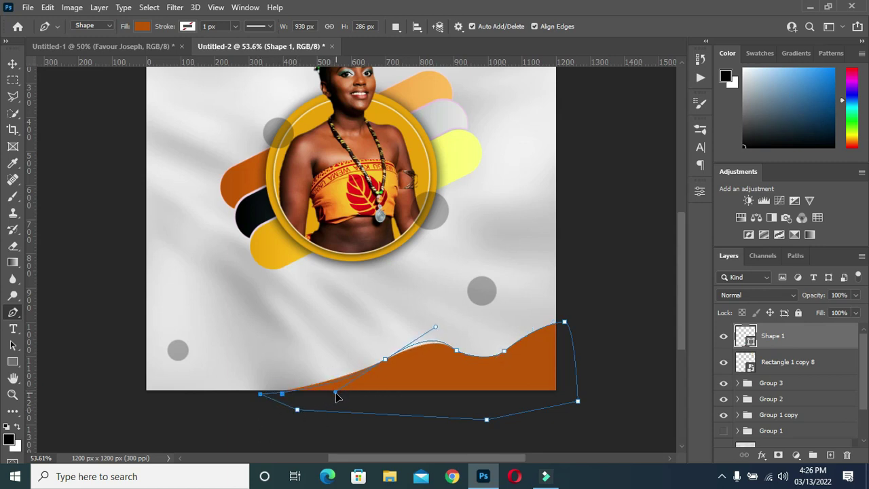
pyautogui.moveTo(385, 359); pyautogui.dragTo(382, 358)
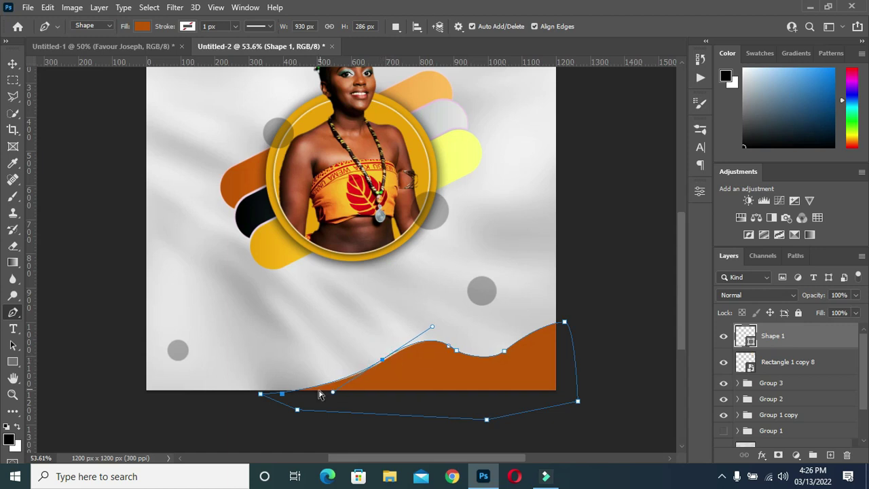
pyautogui.moveTo(284, 398); pyautogui.dragTo(281, 395)
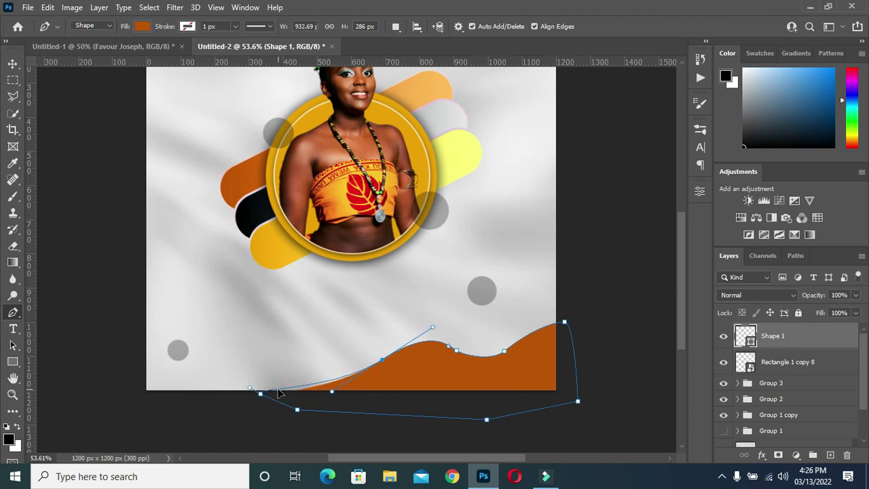
# - Adjust the handles of the points beside the dip, then leave path editing to preview the wave
pyautogui.scroll(-1, 434, 417)
pyautogui.click(441, 412)
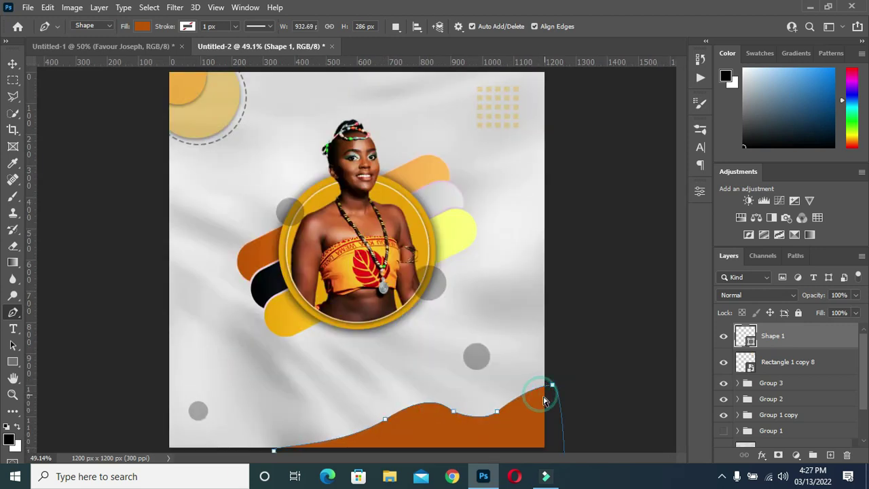
pyautogui.click(497, 412)
pyautogui.click(484, 417)
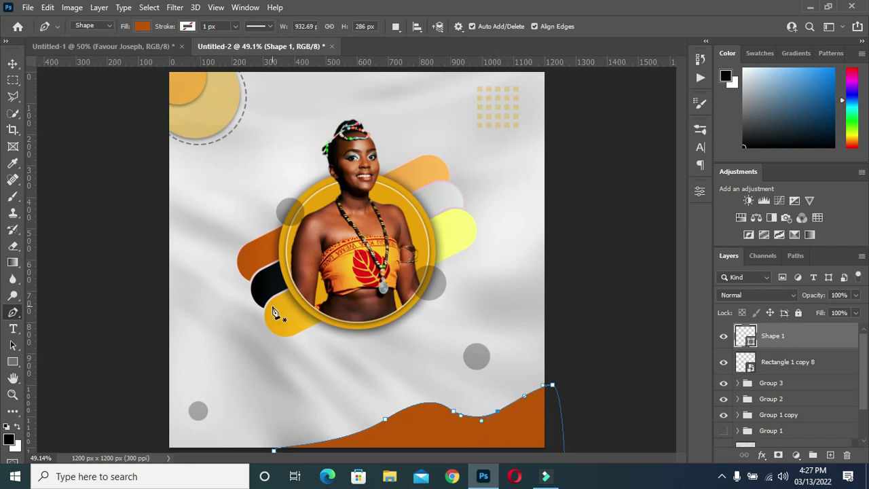
pyautogui.click(12, 63)
pyautogui.click(88, 172)
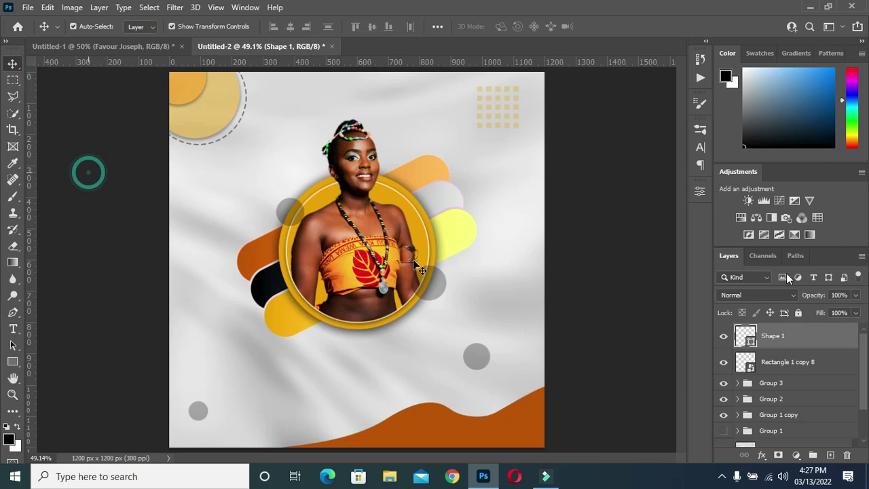
pyautogui.scroll(-3, 430, 319)
pyautogui.scroll(2, 359, 359)
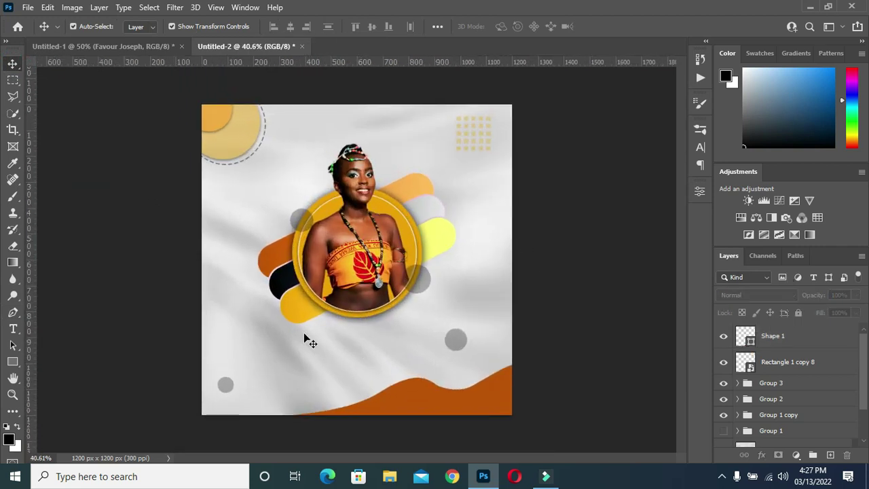
pyautogui.scroll(1, 210, 427)
pyautogui.scroll(1, 264, 380)
pyautogui.scroll(-2, 264, 380)
# - Expand Group 1 copy in the Layers panel and select the group containing the portrait
pyautogui.click(779, 416)
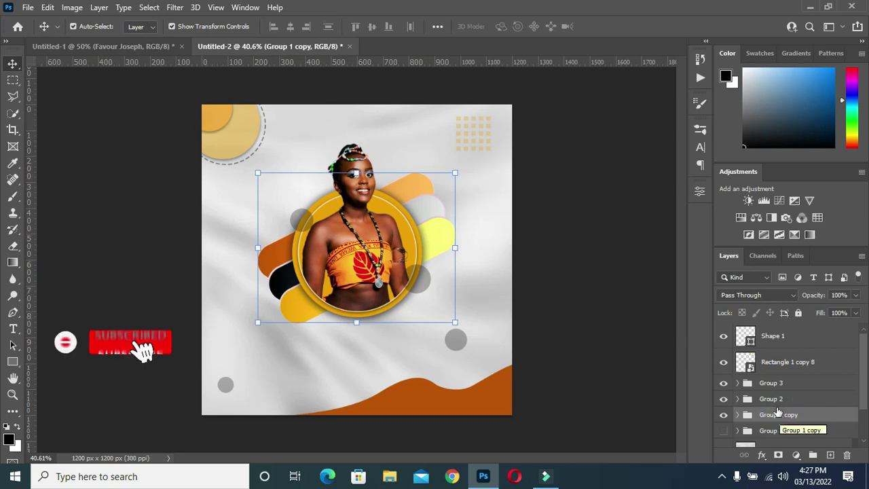
pyautogui.click(775, 399)
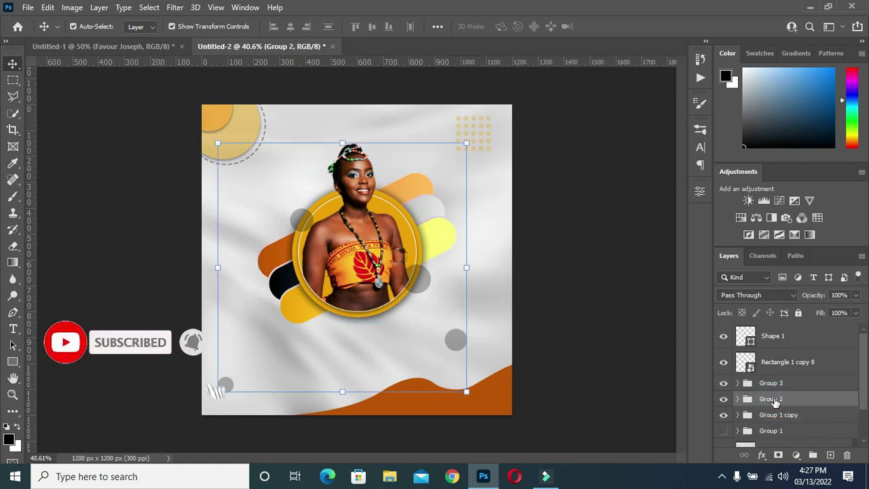
pyautogui.click(779, 415)
pyautogui.click(739, 415)
pyautogui.scroll(-2, 774, 402)
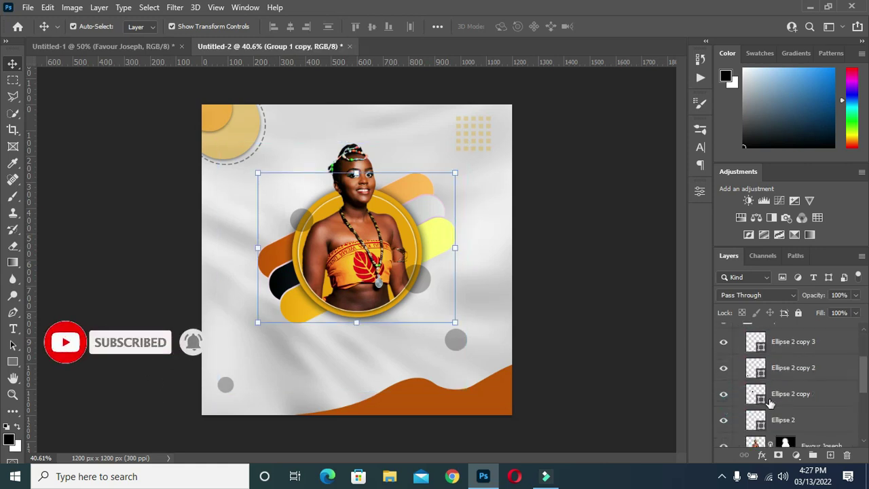
pyautogui.scroll(-1, 774, 402)
pyautogui.click(809, 368)
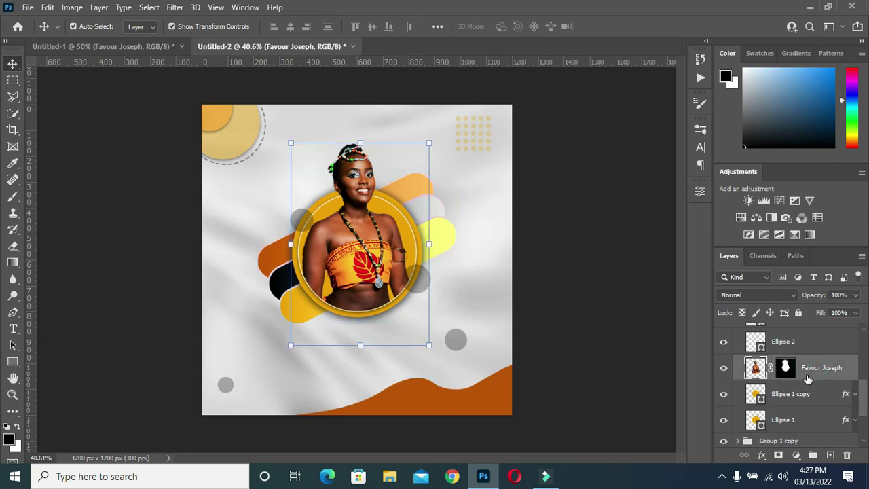
pyautogui.scroll(-1, 801, 387)
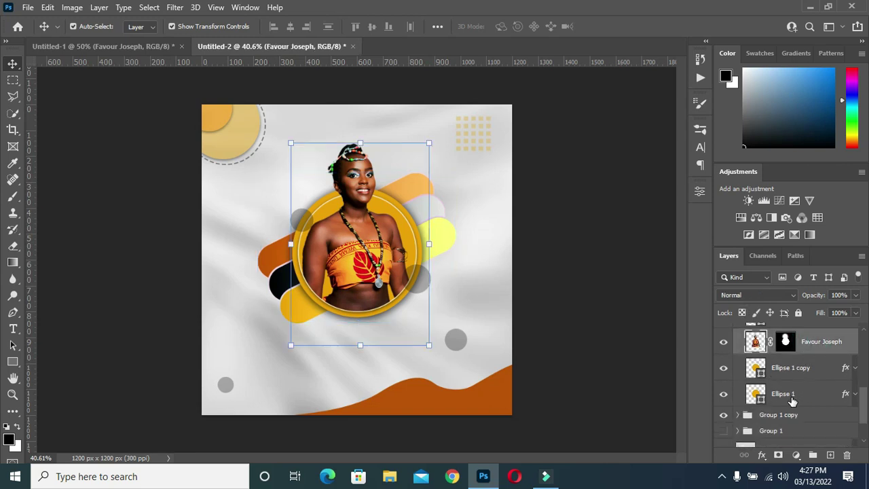
pyautogui.click(785, 415)
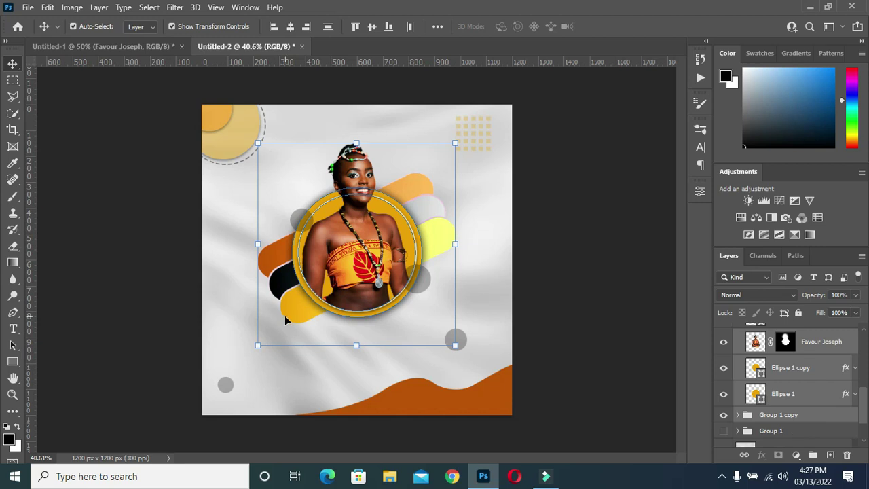
# - Scale the woman's portrait to about 116%, move it up 60 px, and collapse Group 2
pyautogui.click(455, 347)
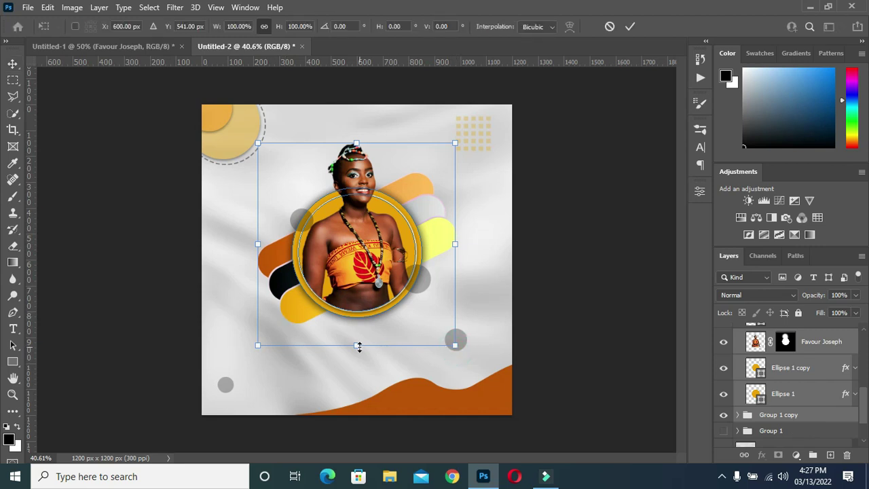
pyautogui.moveTo(354, 345); pyautogui.dragTo(356, 375)
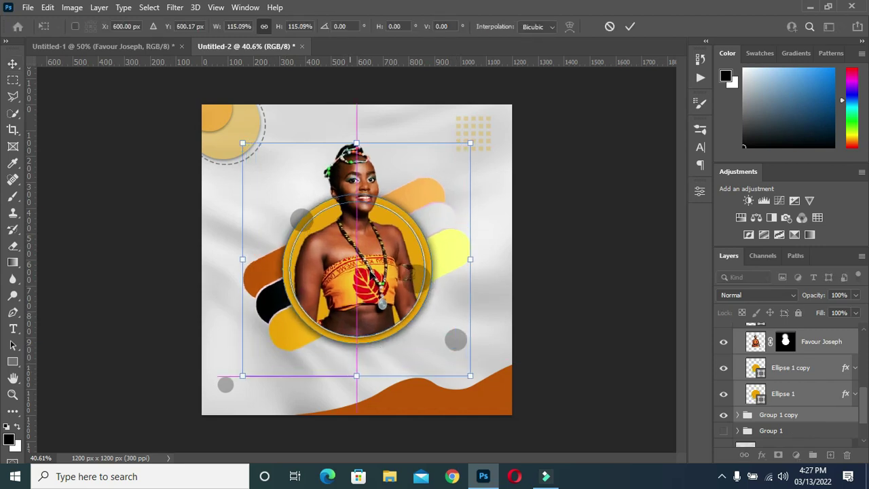
pyautogui.moveTo(356, 141); pyautogui.dragTo(356, 138)
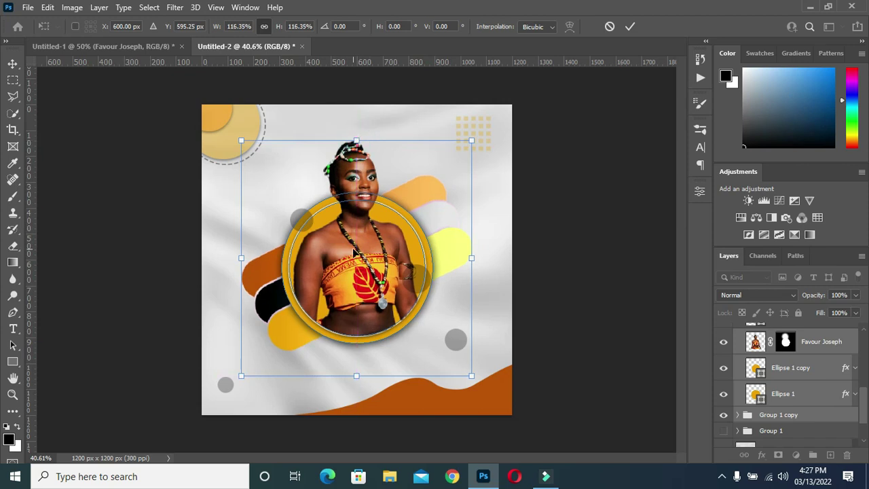
pyautogui.moveTo(353, 253); pyautogui.dragTo(354, 234)
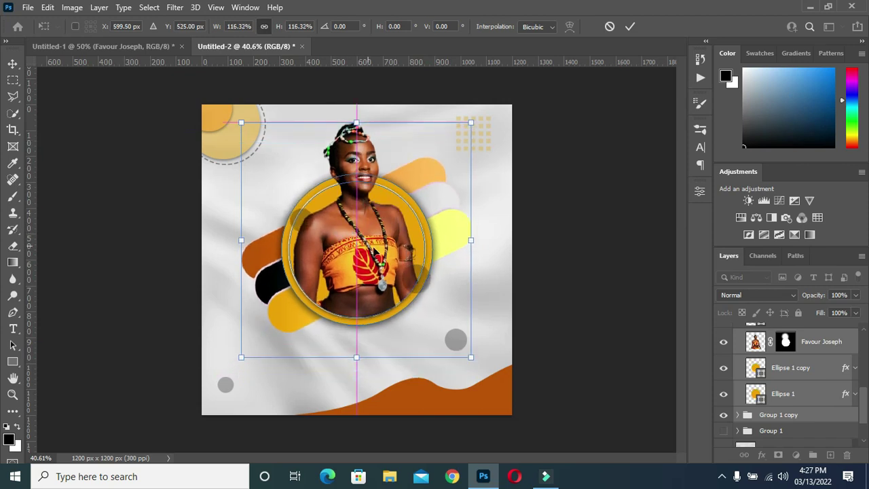
pyautogui.click(589, 275)
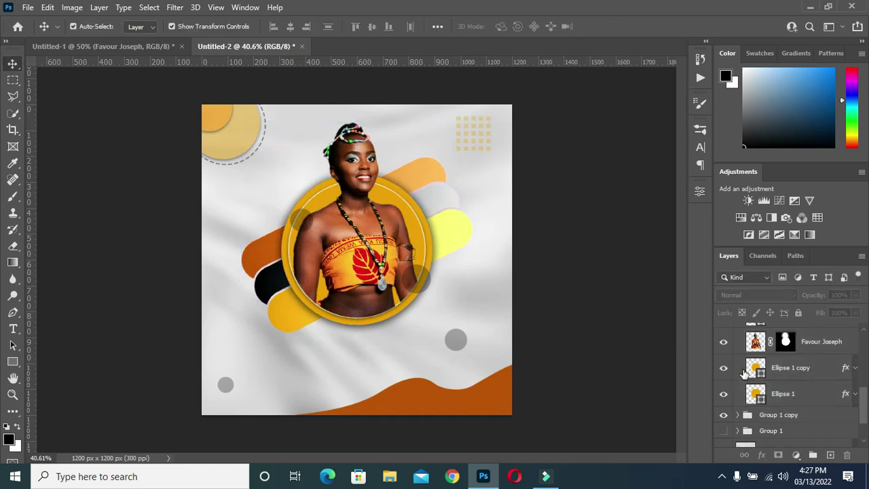
pyautogui.scroll(2, 747, 380)
pyautogui.scroll(2, 740, 373)
pyautogui.scroll(2, 730, 372)
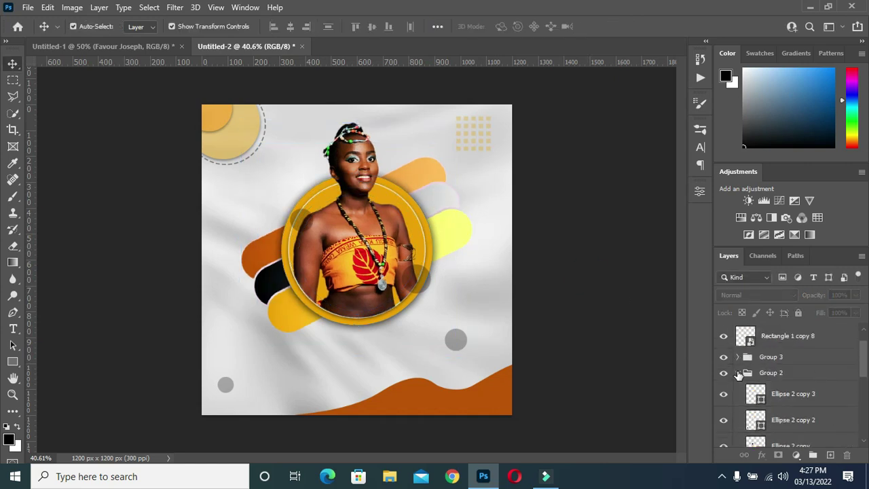
pyautogui.click(738, 374)
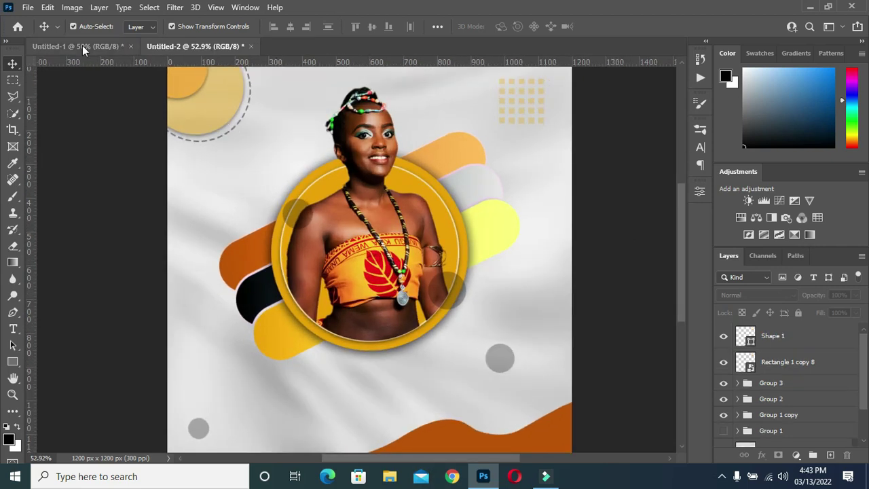
# - In Untitled-1, hide the portrait layer, show Group 1, and select both name text layers
pyautogui.click(81, 46)
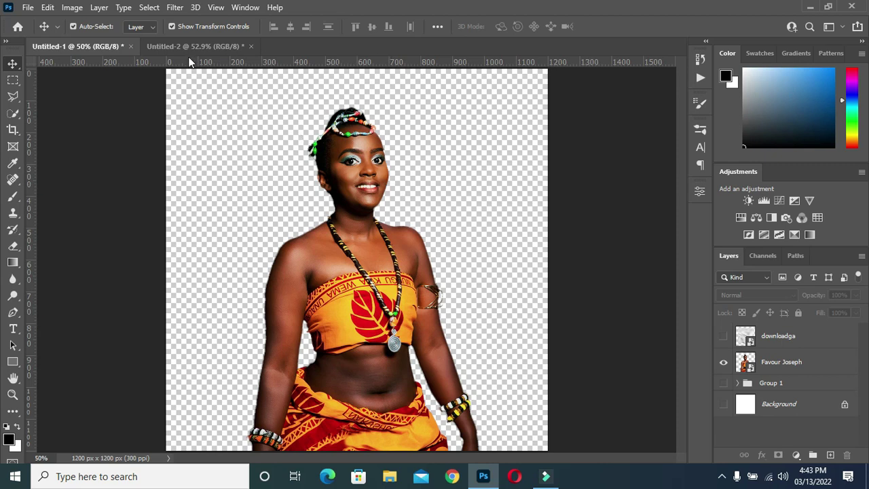
pyautogui.click(724, 365)
pyautogui.click(724, 383)
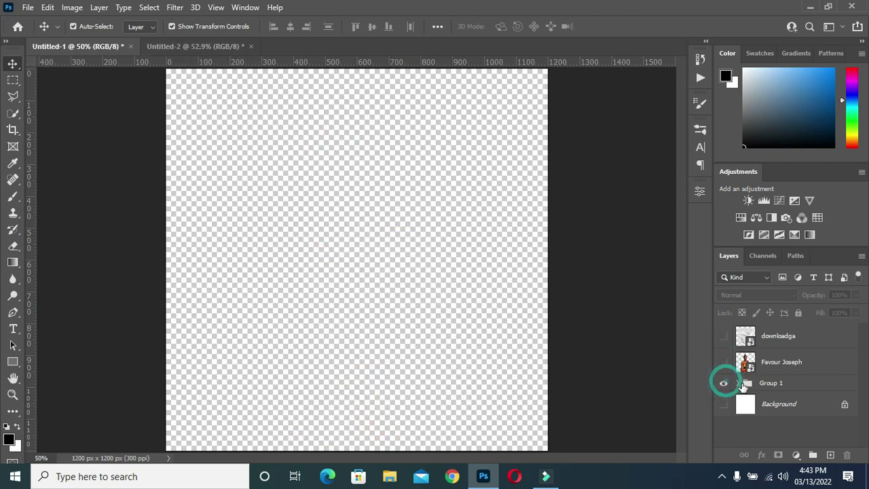
pyautogui.click(738, 383)
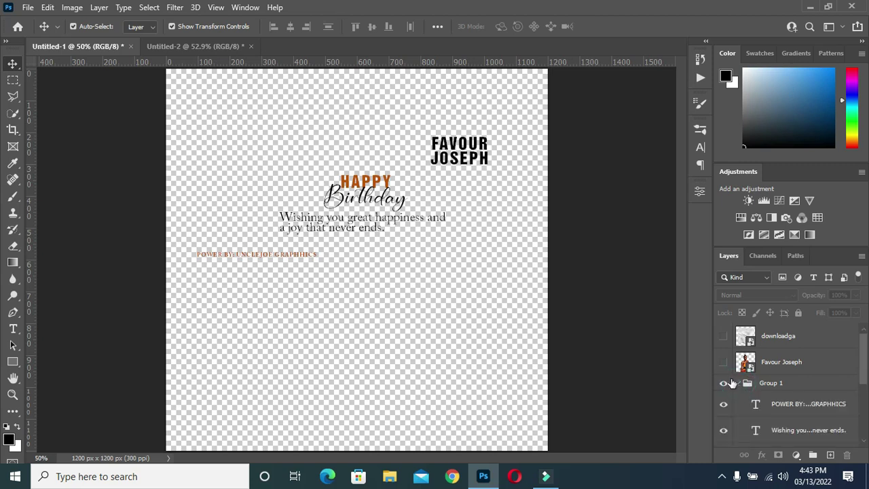
pyautogui.scroll(-1, 740, 408)
pyautogui.scroll(-4, 781, 401)
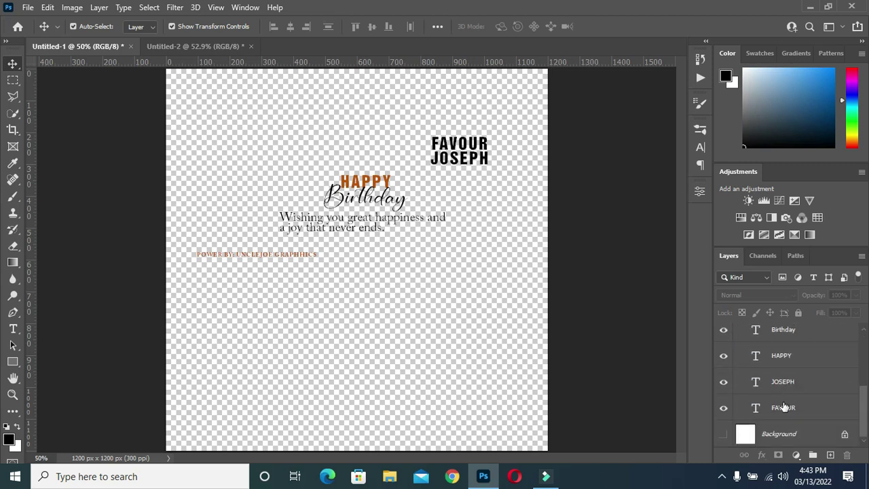
pyautogui.doubleClick(784, 408)
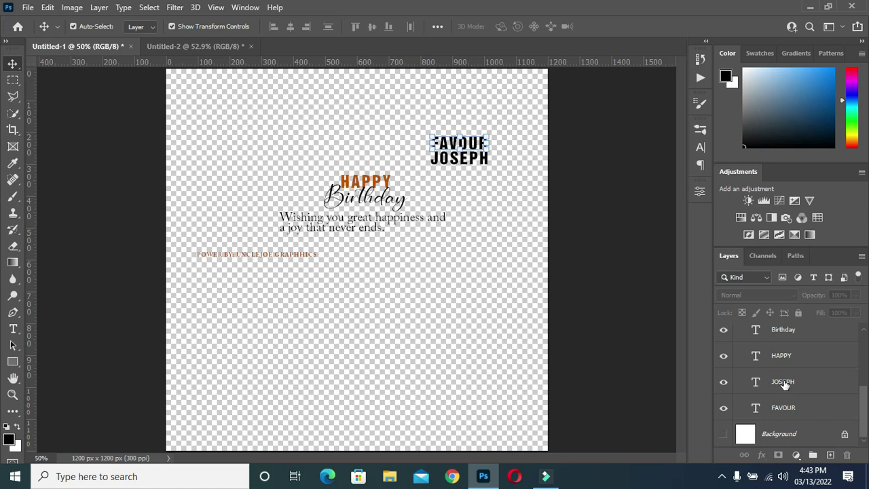
pyautogui.click(783, 383)
pyautogui.keyDown('ctrl'); pyautogui.keyDown('shift'); pyautogui.click(438, 160); pyautogui.keyUp('shift'); pyautogui.keyUp('ctrl')
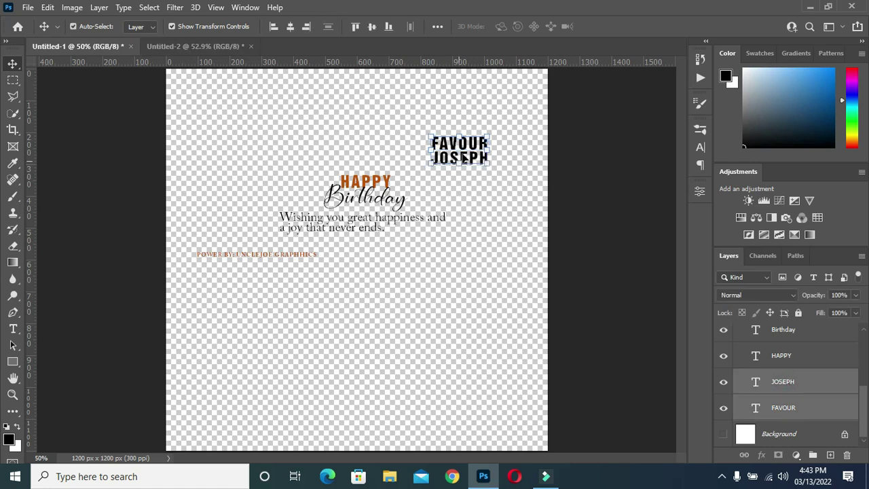
# - Drag the two-line name text into Untitled-2, beside the portrait's lower right
pyautogui.moveTo(461, 153); pyautogui.dragTo(210, 47)
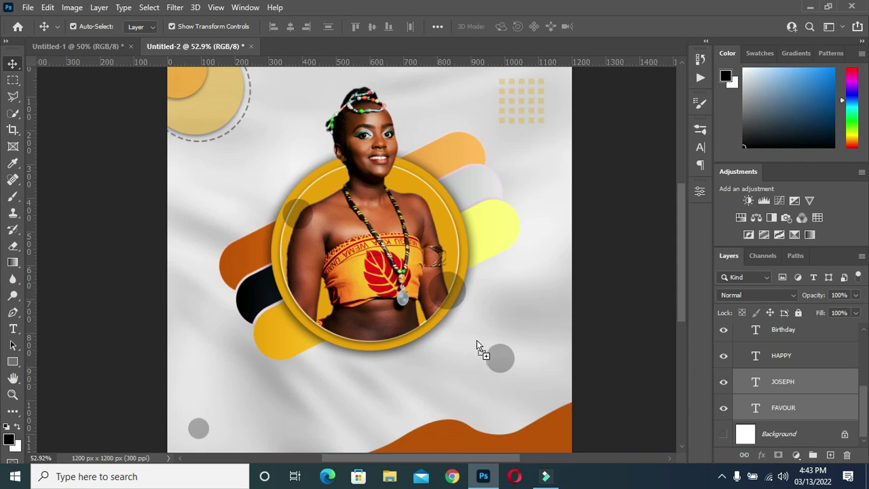
pyautogui.moveTo(477, 340)
pyautogui.mouseDown()
pyautogui.moveTo(462, 333)
pyautogui.moveTo(483, 345)
pyautogui.mouseUp()
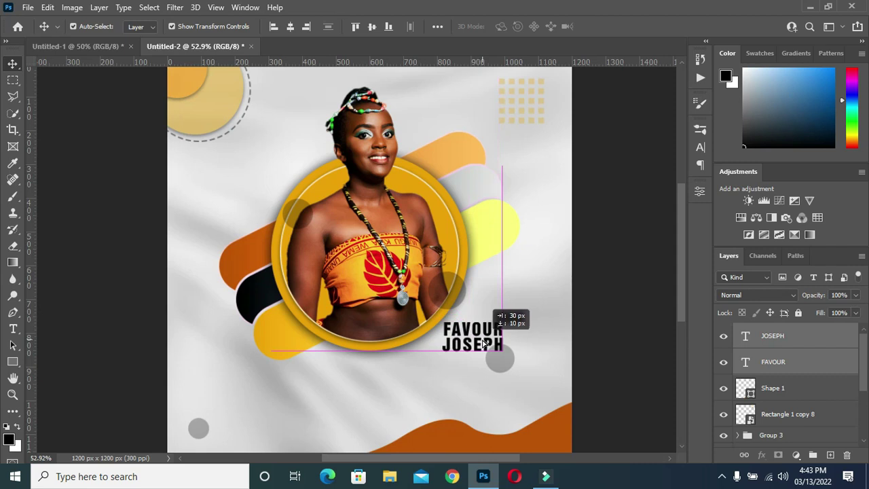
pyautogui.moveTo(484, 344); pyautogui.dragTo(483, 344)
pyautogui.moveTo(591, 313); pyautogui.dragTo(582, 296)
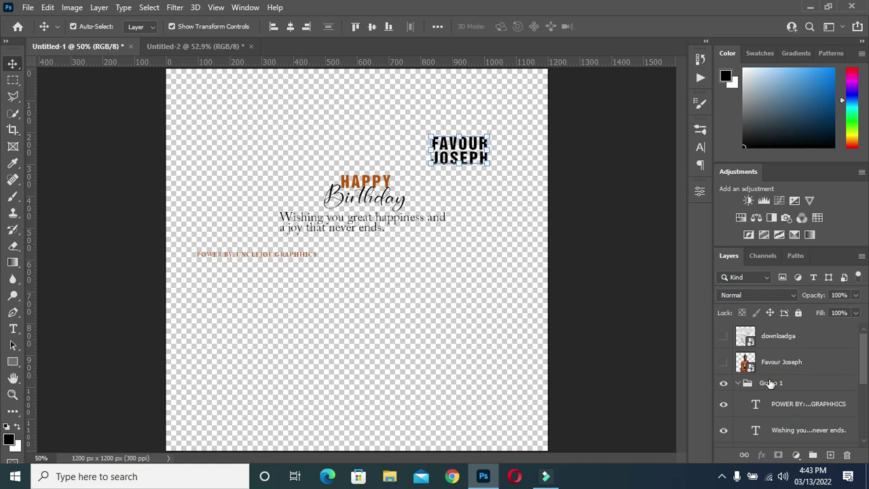
# - Copy the HAPPY, Birthday and Wishing text layers from Untitled-1 into the Untitled-2 flyer
pyautogui.scroll(-5, 781, 393)
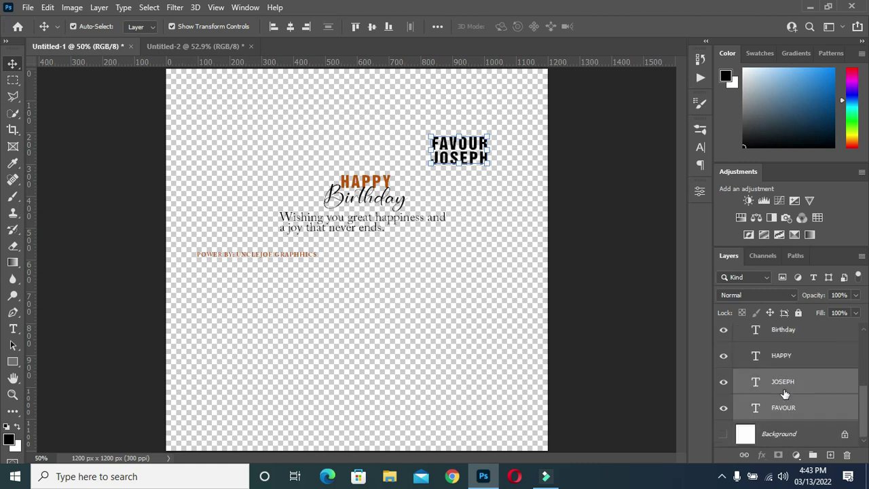
pyautogui.click(781, 355)
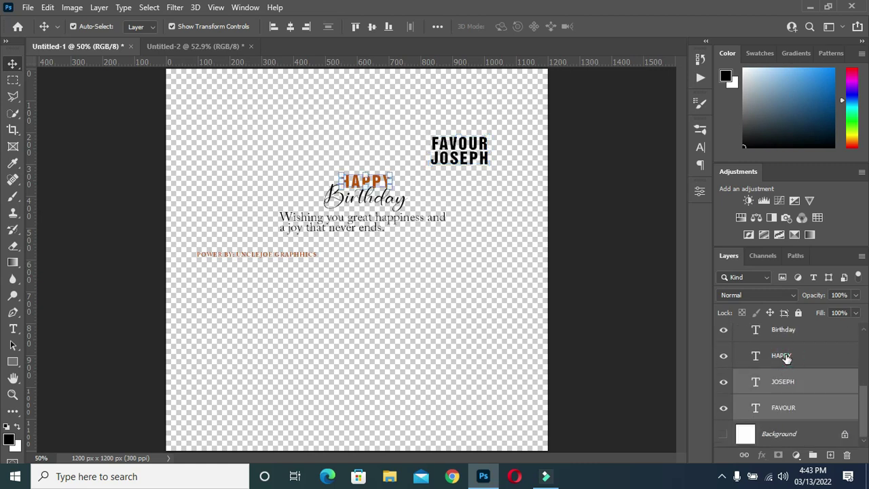
pyautogui.scroll(1, 786, 358)
pyautogui.scroll(1, 786, 359)
pyautogui.keyDown('shift'); pyautogui.click(785, 358); pyautogui.keyUp('shift')
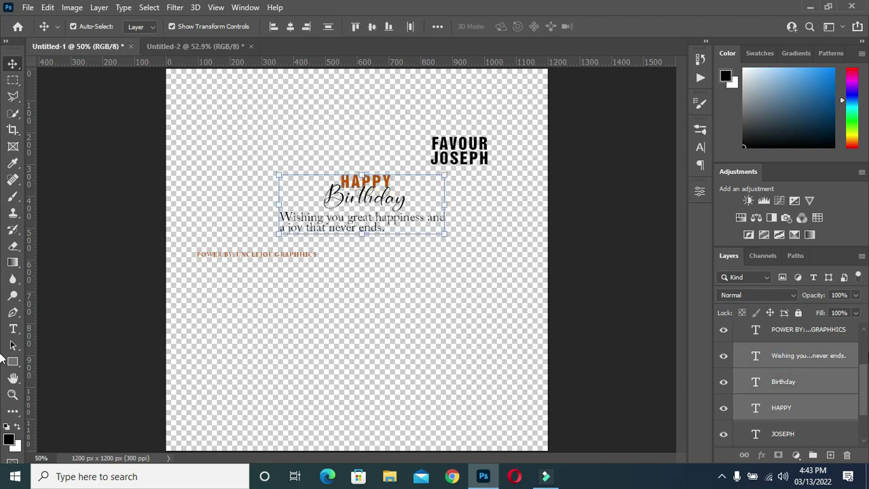
pyautogui.moveTo(365, 190); pyautogui.dragTo(106, 52)
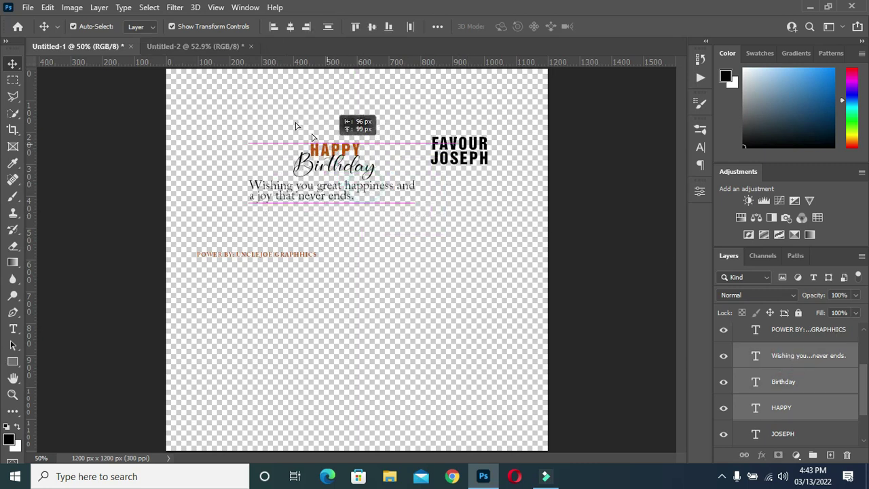
pyautogui.moveTo(180, 46); pyautogui.dragTo(302, 230)
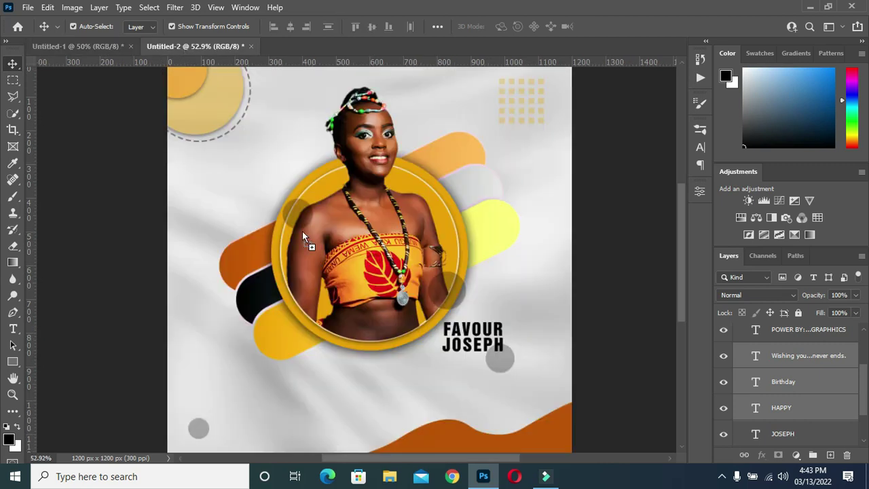
pyautogui.moveTo(370, 372); pyautogui.dragTo(370, 371)
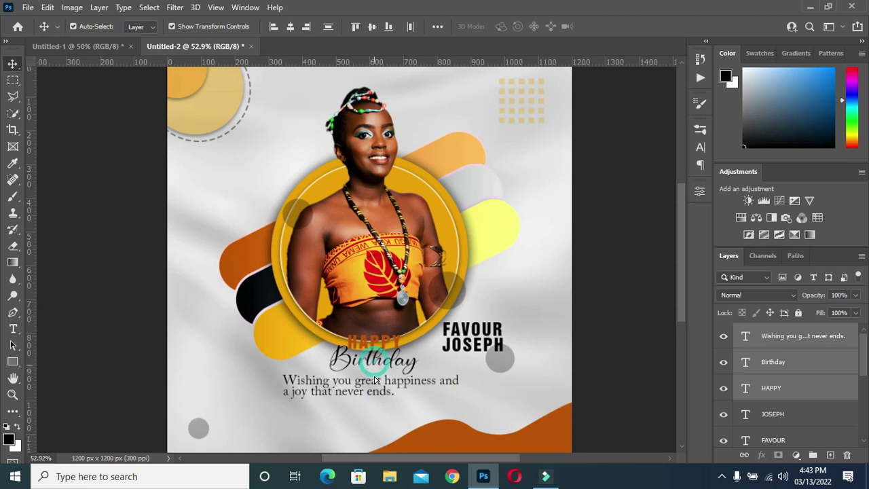
# - Place the greeting text under the circular portrait and enlarge it to about 111%
pyautogui.moveTo(374, 362); pyautogui.dragTo(372, 387)
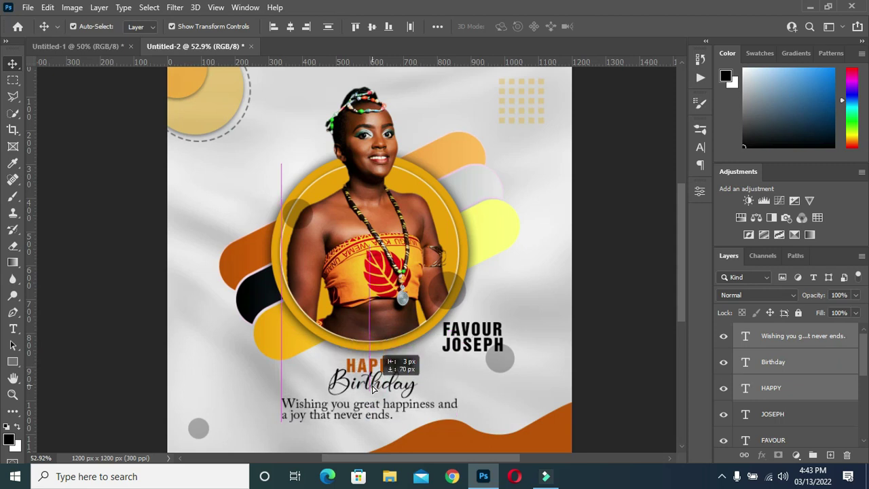
pyautogui.moveTo(372, 388); pyautogui.dragTo(370, 387)
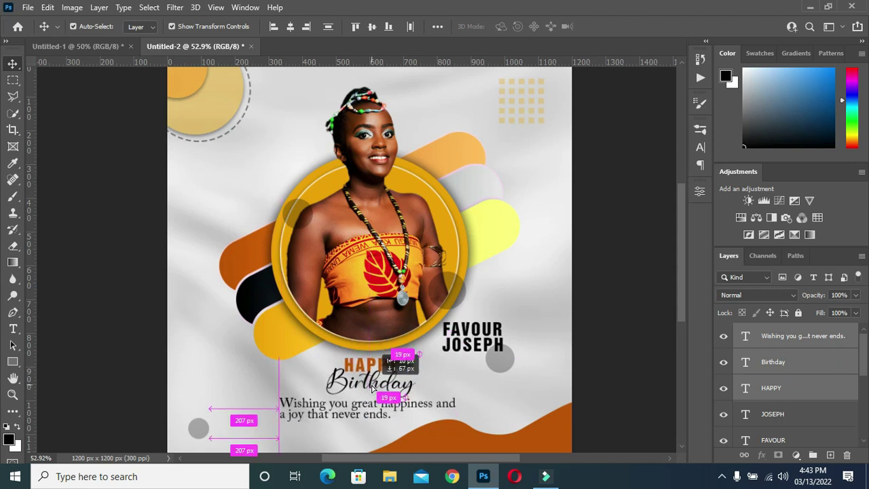
pyautogui.moveTo(367, 421); pyautogui.dragTo(377, 417)
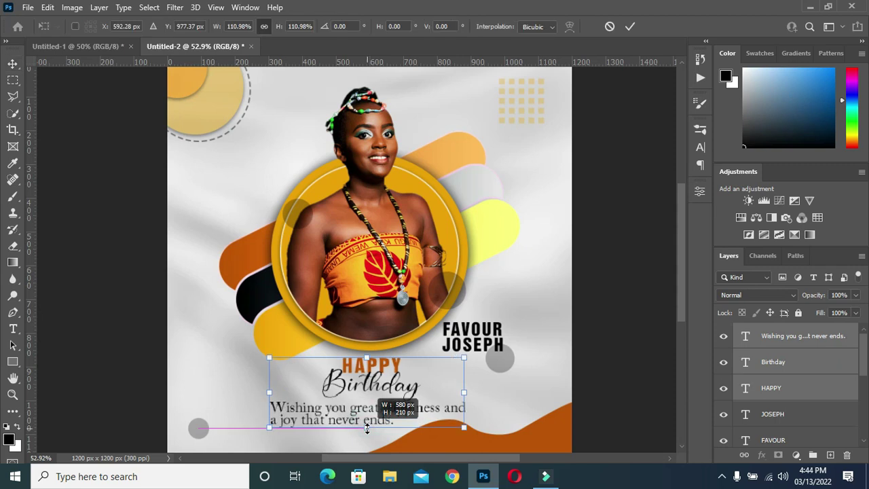
pyautogui.moveTo(376, 414); pyautogui.dragTo(380, 414)
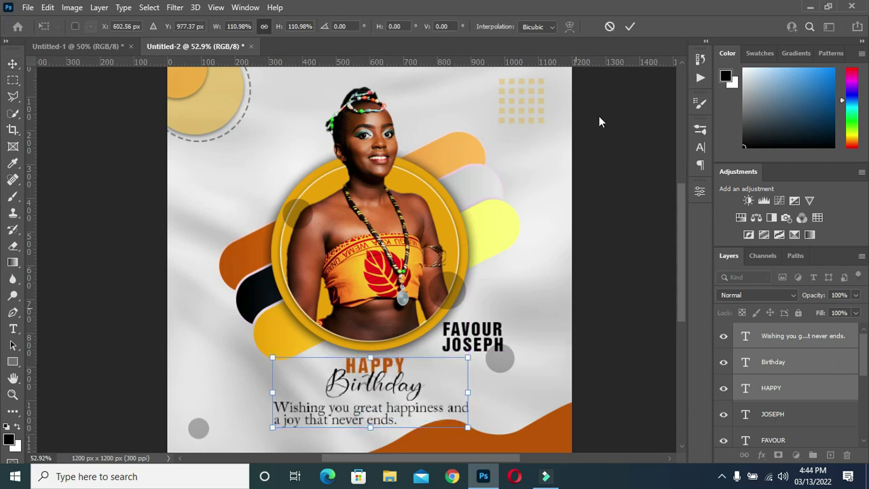
pyautogui.click(631, 26)
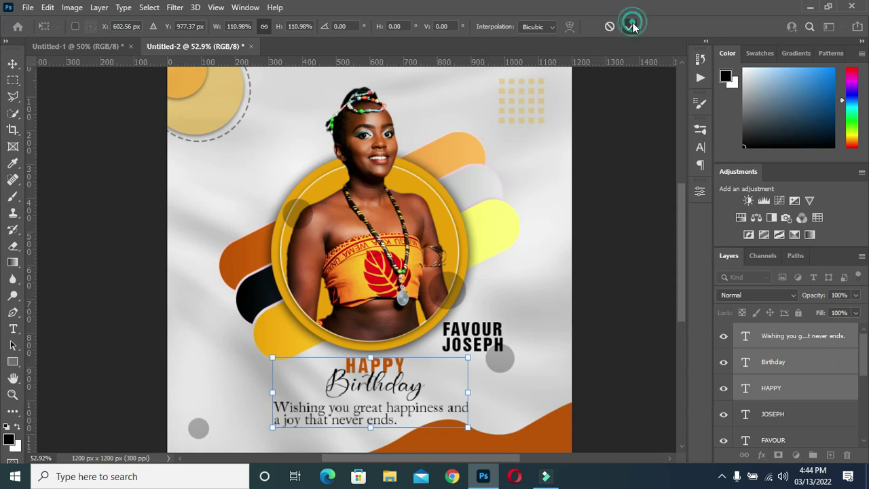
pyautogui.click(615, 234)
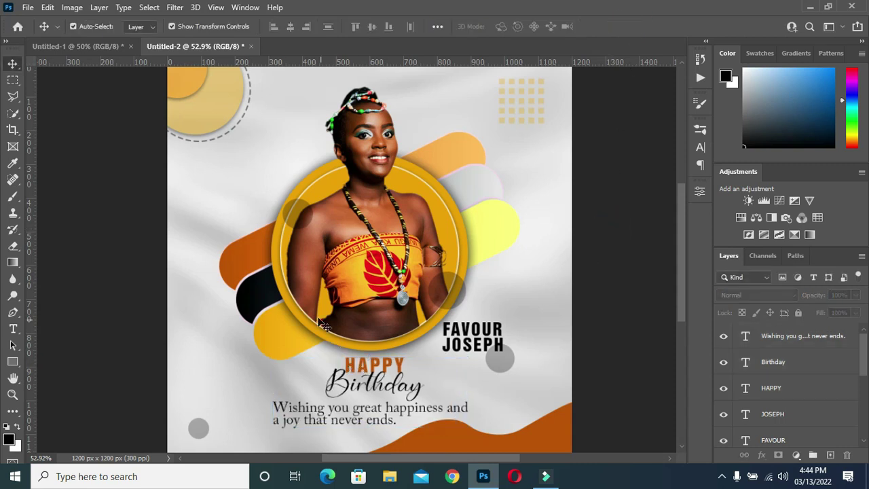
# - Align the wish paragraph to the canvas's horizontal centre, then show Untitled-1 fitted to the window
pyautogui.click(347, 408)
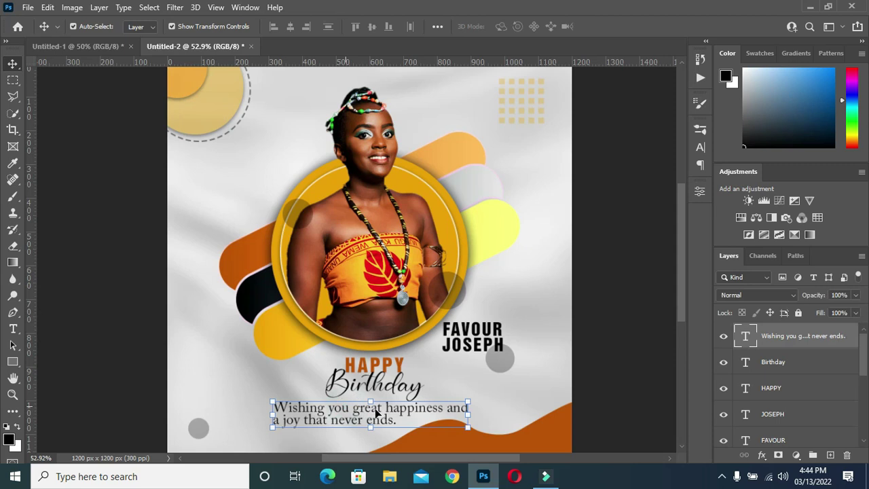
pyautogui.hotkey('ctrl', 'a')
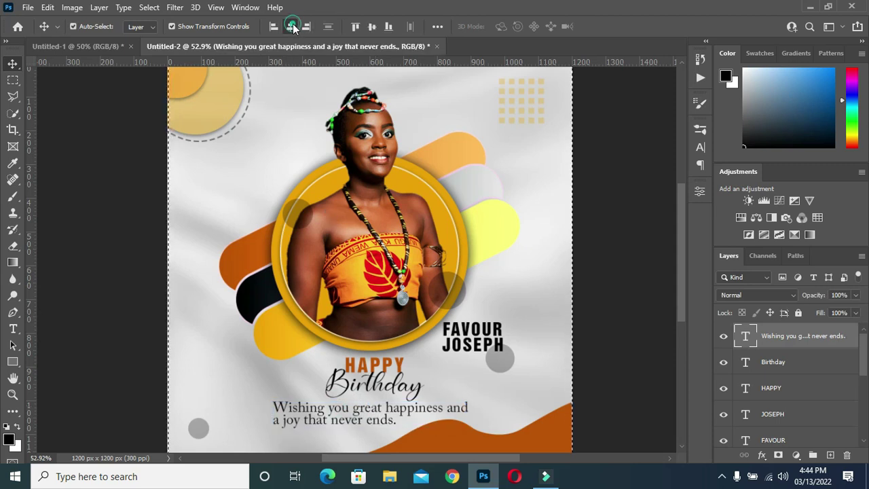
pyautogui.click(290, 26)
pyautogui.hotkey('ctrl', 'd')
pyautogui.click(623, 284)
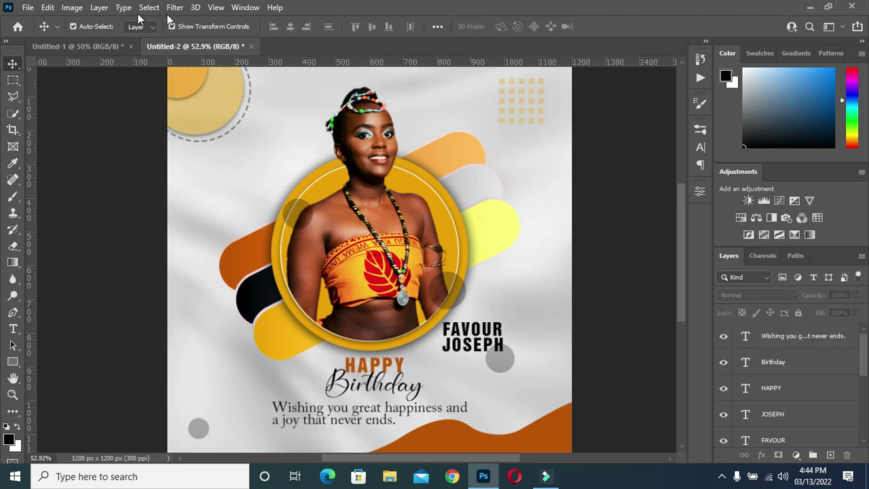
pyautogui.click(78, 46)
pyautogui.hotkey('ctrl', '0')
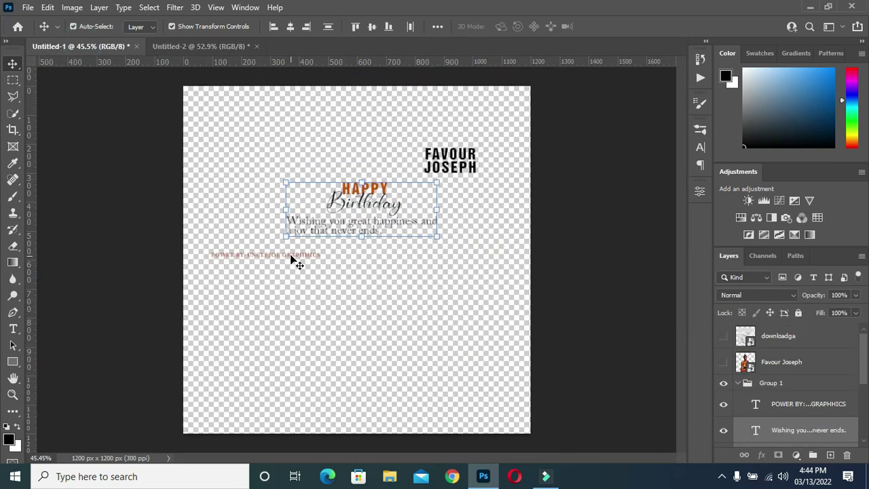
# - Drag the POWER BY credit text from Untitled-1 into the flyer
pyautogui.moveTo(291, 256)
pyautogui.mouseDown()
pyautogui.moveTo(265, 89)
pyautogui.moveTo(302, 53)
pyautogui.moveTo(283, 353)
pyautogui.mouseUp()
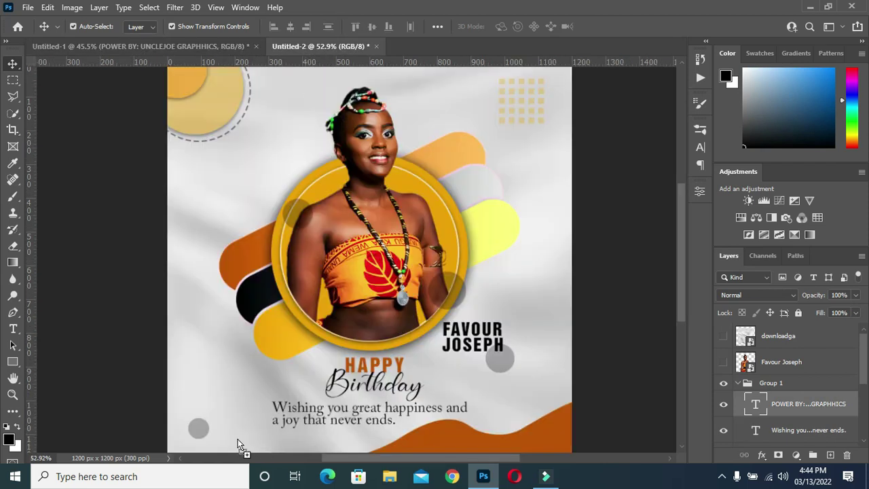
pyautogui.moveTo(235, 444); pyautogui.dragTo(234, 441)
pyautogui.scroll(-3, 234, 435)
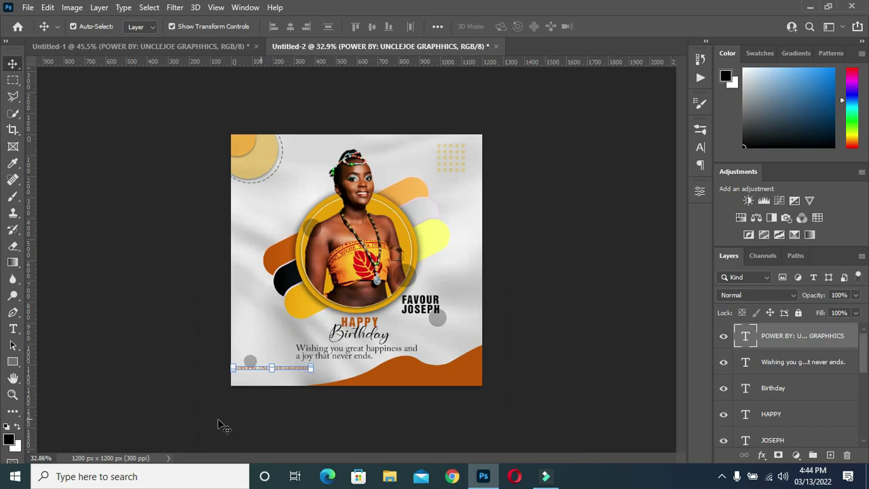
pyautogui.scroll(4, 260, 418)
pyautogui.scroll(3, 216, 417)
# - Position the POWER BY line at the flyer's bottom-left, just above the orange wave
pyautogui.moveTo(237, 414); pyautogui.dragTo(289, 429)
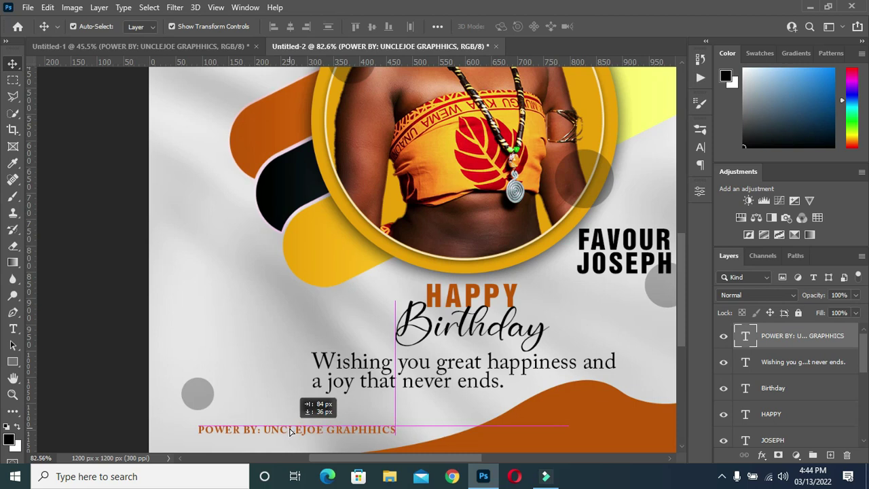
pyautogui.moveTo(288, 429); pyautogui.dragTo(290, 430)
pyautogui.scroll(-1, 303, 391)
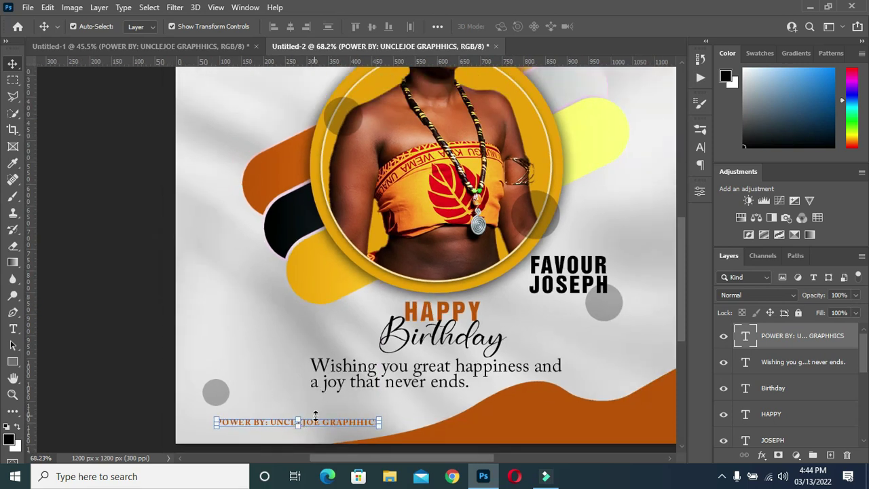
pyautogui.click(116, 405)
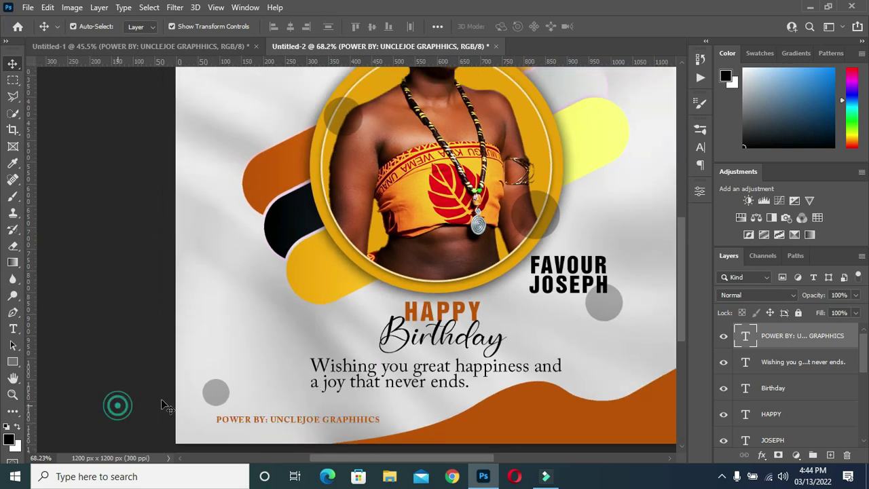
pyautogui.scroll(1, 350, 430)
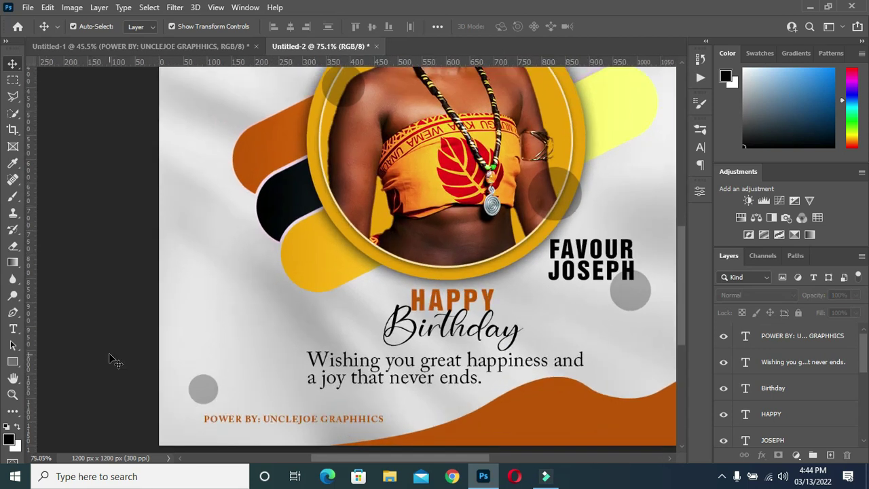
pyautogui.scroll(-5, 331, 337)
pyautogui.scroll(-1, 550, 336)
pyautogui.scroll(1, 544, 329)
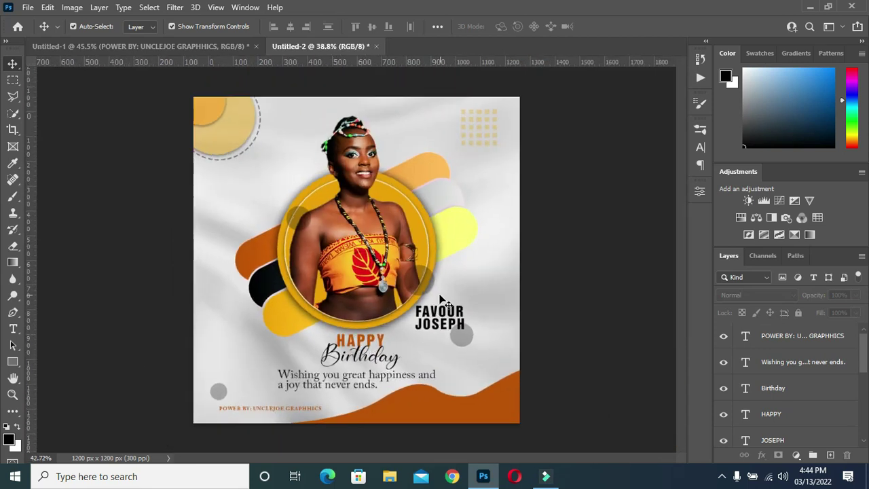
# - Move the small grey circle onto the portrait ring's upper-left edge, nudging it left and up
pyautogui.scroll(1, 446, 290)
pyautogui.scroll(-1, 565, 279)
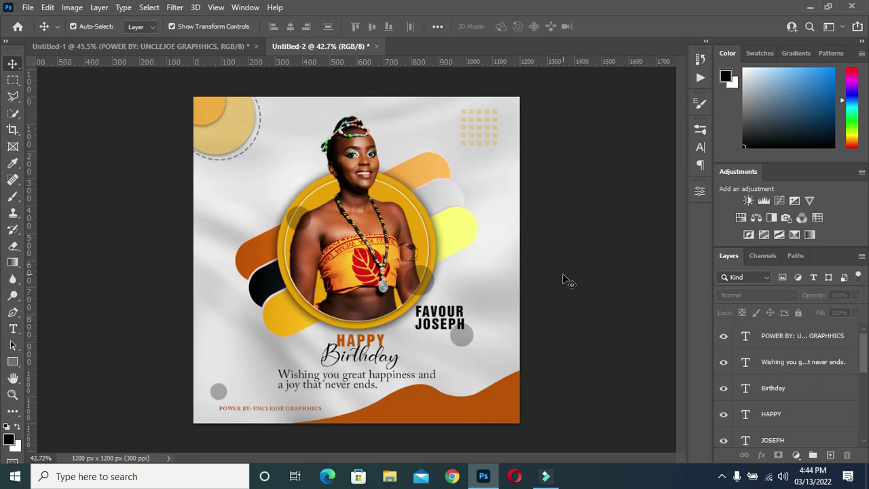
pyautogui.scroll(1, 438, 266)
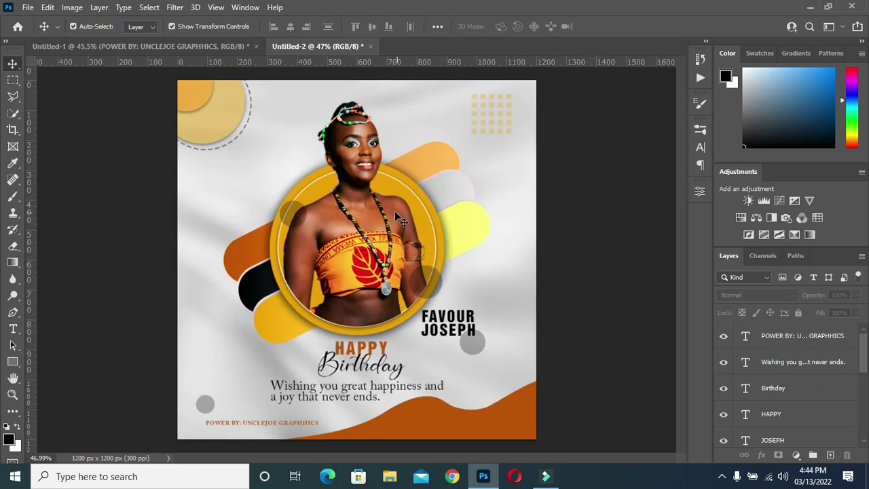
pyautogui.moveTo(309, 219); pyautogui.dragTo(278, 213)
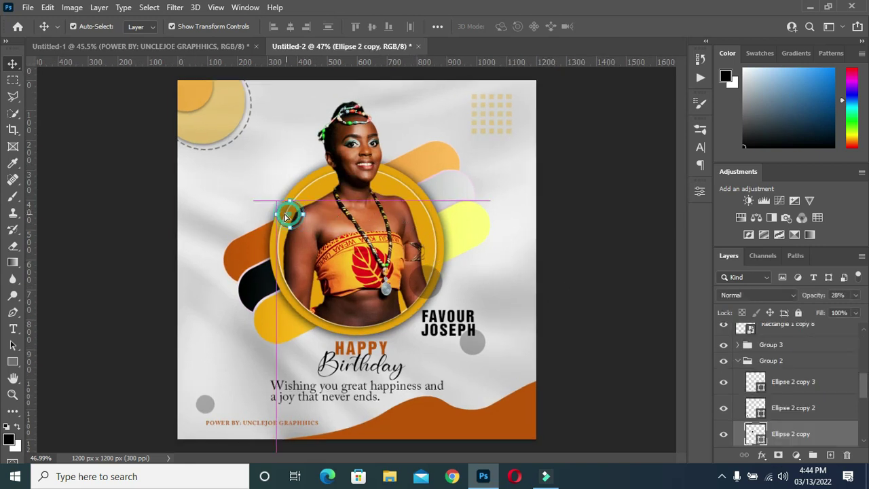
pyautogui.moveTo(278, 212); pyautogui.dragTo(277, 214)
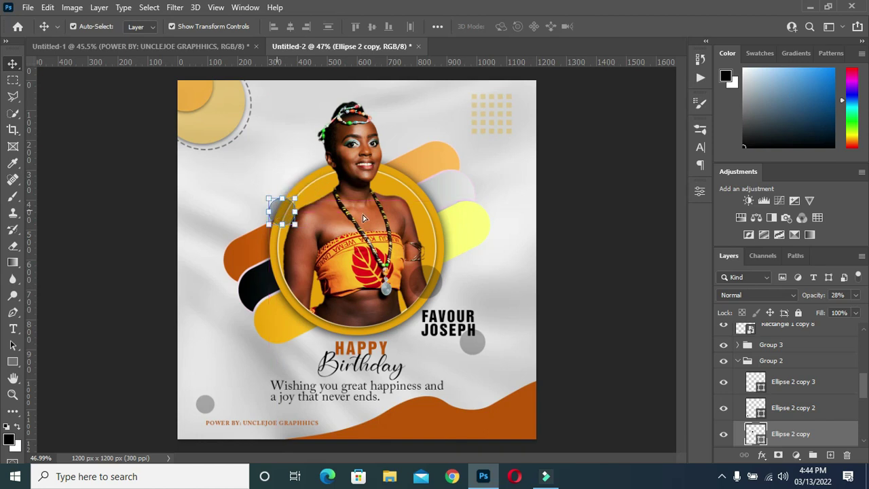
pyautogui.click(553, 215)
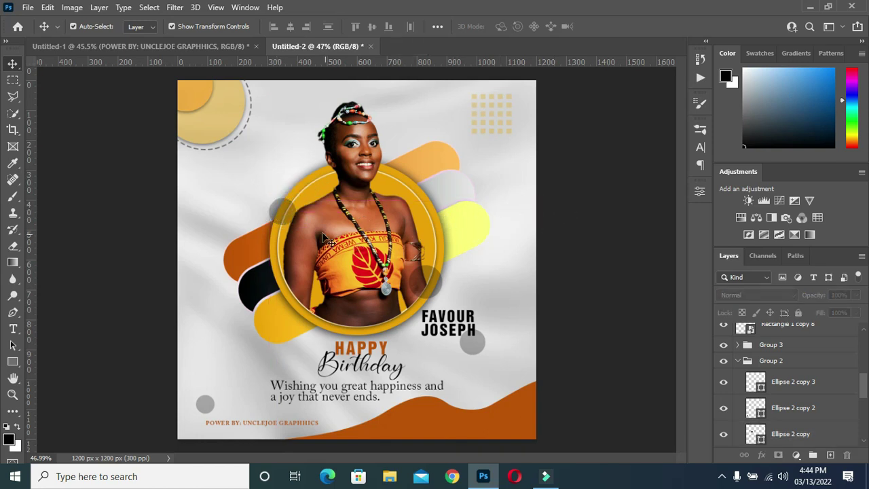
pyautogui.click(289, 216)
pyautogui.click(289, 216)
pyautogui.press('Left')
pyautogui.press('Left')
pyautogui.press('Left')
pyautogui.press('Up')
pyautogui.press('Up')
pyautogui.press('Up')
pyautogui.click(588, 241)
# - Shift the lower-right small grey circle slightly right along the ring
pyautogui.scroll(-1, 345, 228)
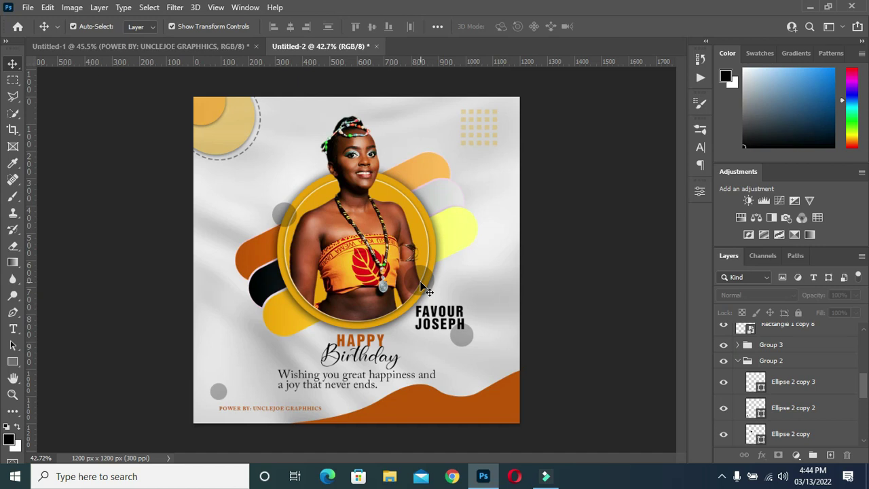
pyautogui.moveTo(423, 285); pyautogui.dragTo(434, 288)
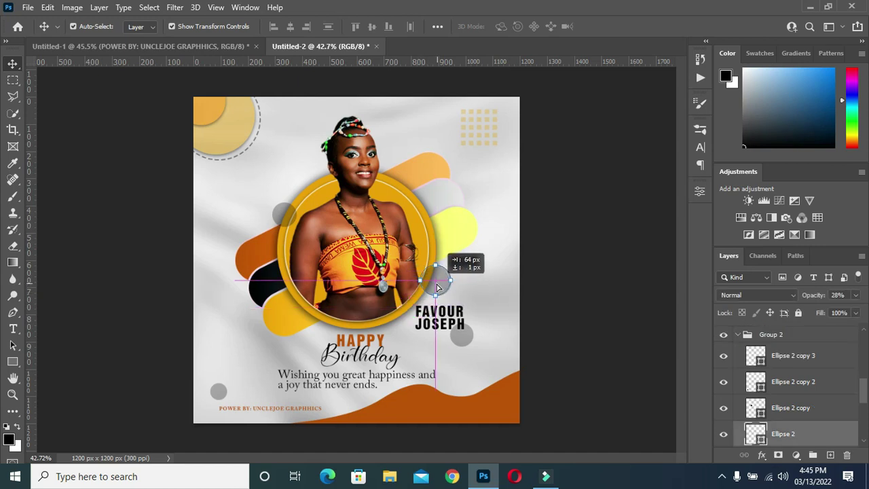
pyautogui.moveTo(435, 288); pyautogui.dragTo(436, 284)
pyautogui.click(549, 274)
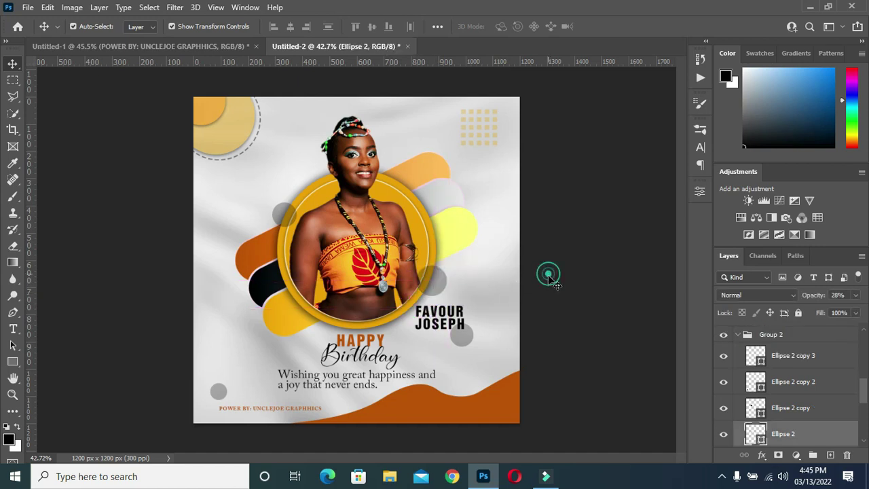
pyautogui.scroll(-1, 611, 299)
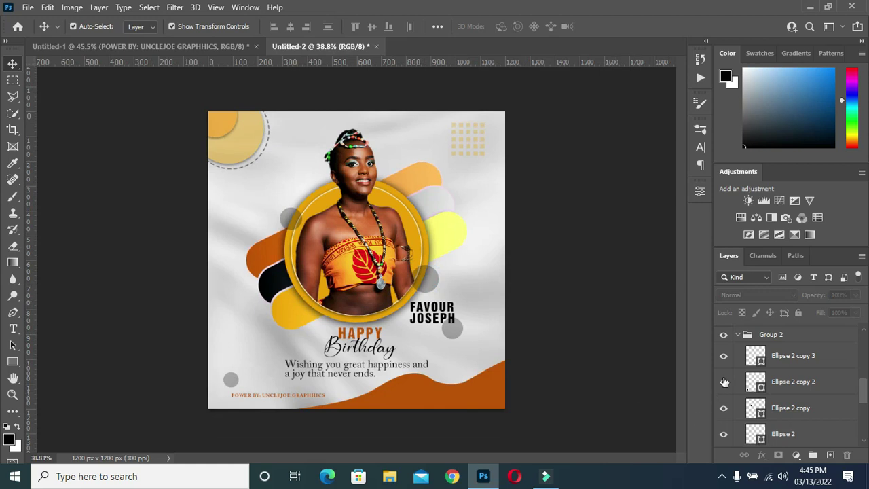
# - Group the text layers from POWER BY to FAVOUR into a folder named TEXT
pyautogui.click(738, 335)
pyautogui.scroll(1, 760, 366)
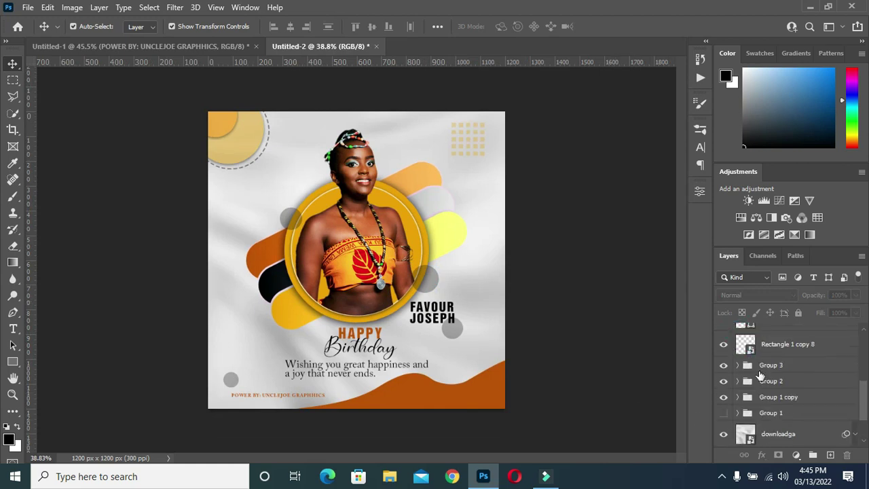
pyautogui.scroll(2, 775, 394)
pyautogui.scroll(2, 781, 405)
pyautogui.doubleClick(781, 423)
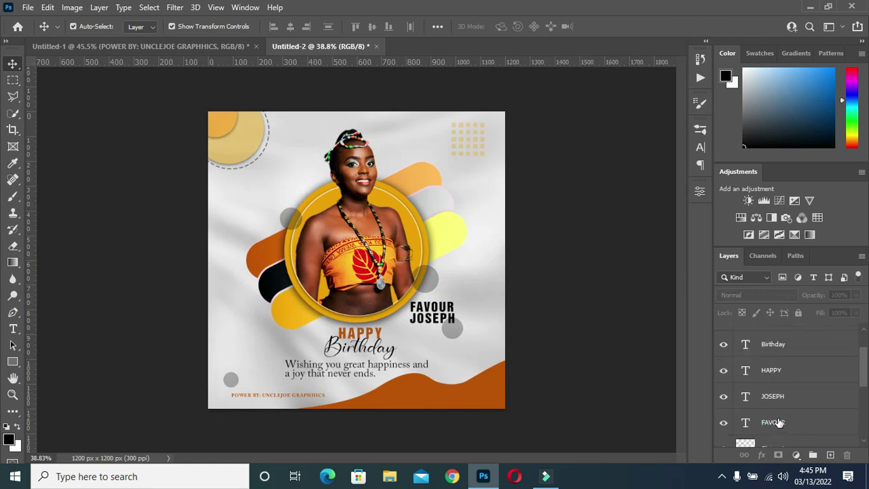
pyautogui.scroll(1, 785, 367)
pyautogui.scroll(1, 785, 358)
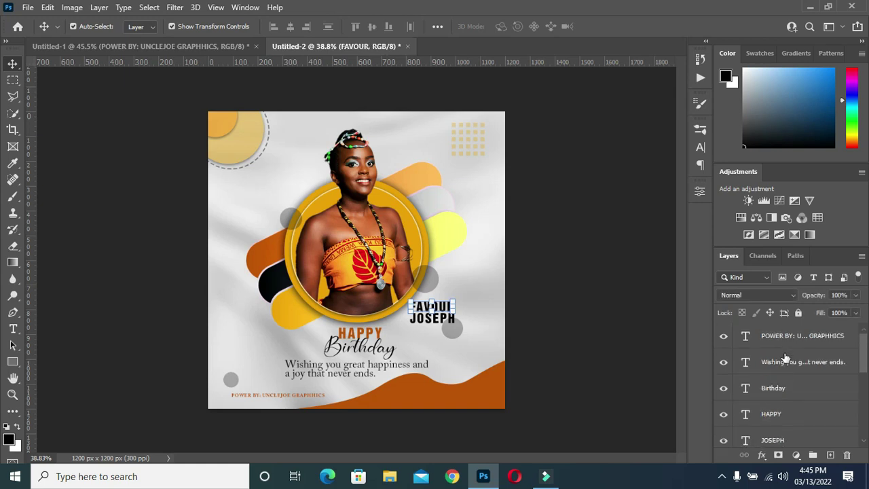
pyautogui.keyDown('shift'); pyautogui.click(782, 336); pyautogui.keyUp('shift')
pyautogui.hotkey('ctrl', 'g')
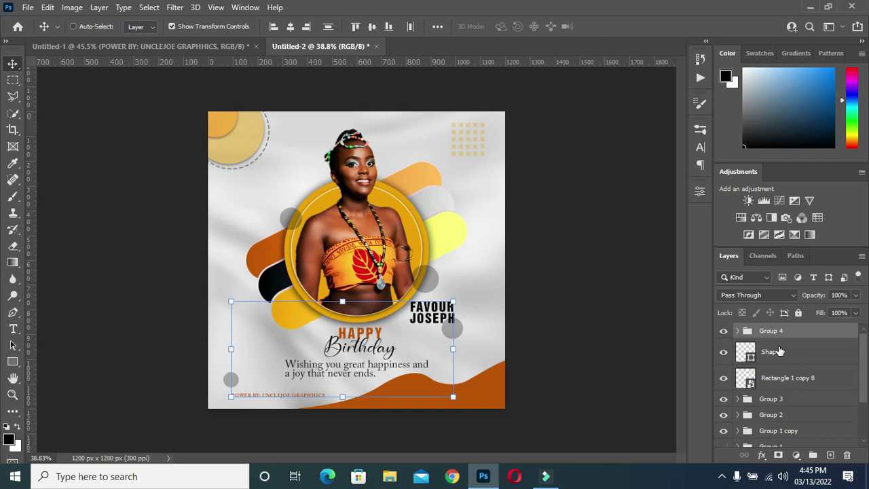
pyautogui.doubleClick(771, 330)
pyautogui.write('TEXT')
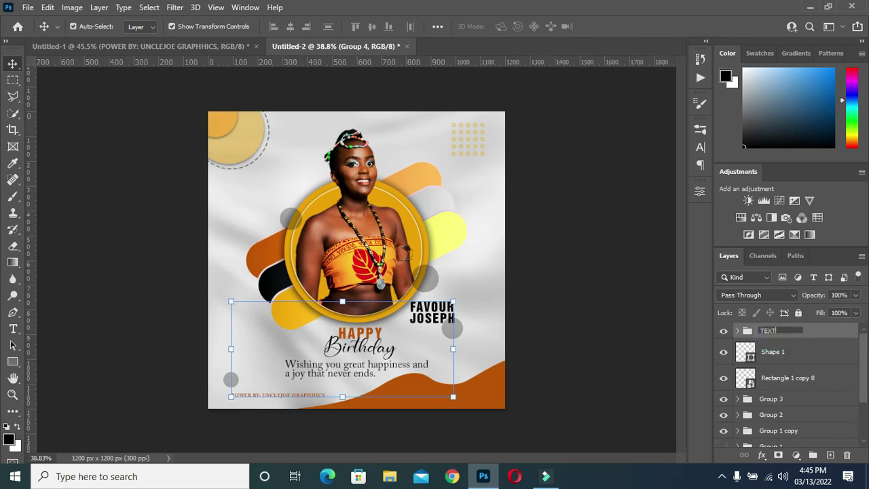
pyautogui.press('Return')
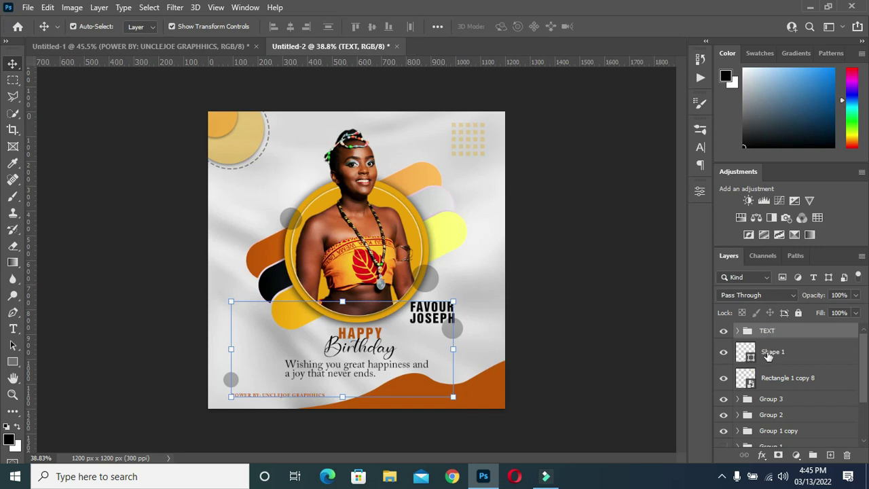
# - Group Shape 1 and Rectangle 1 copy 8 into a DESIGN folder, then return to Untitled-1
pyautogui.click(772, 354)
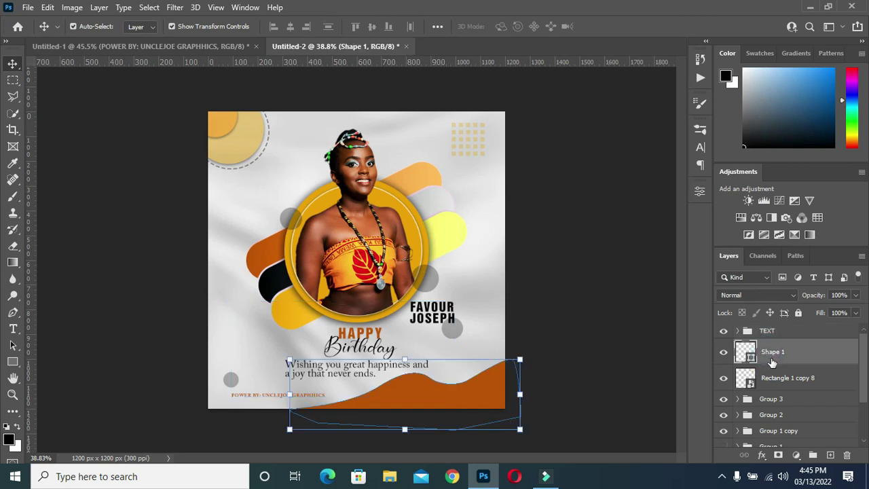
pyautogui.keyDown('shift'); pyautogui.click(772, 379); pyautogui.keyUp('shift')
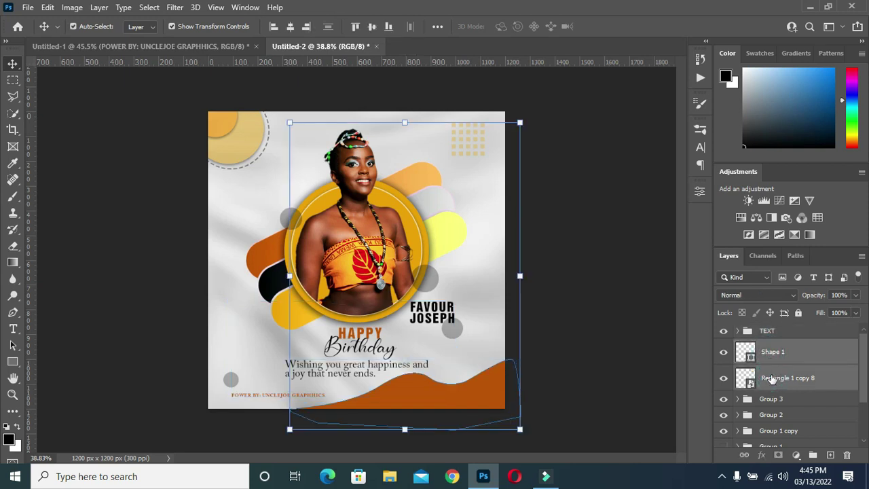
pyautogui.keyDown('shift'); pyautogui.click(778, 401); pyautogui.keyUp('shift')
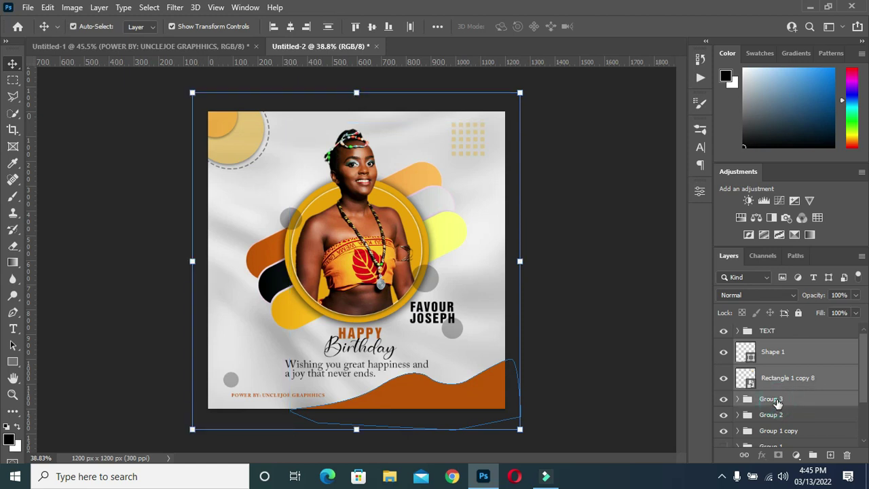
pyautogui.keyDown('ctrl'); pyautogui.click(768, 401); pyautogui.keyUp('ctrl')
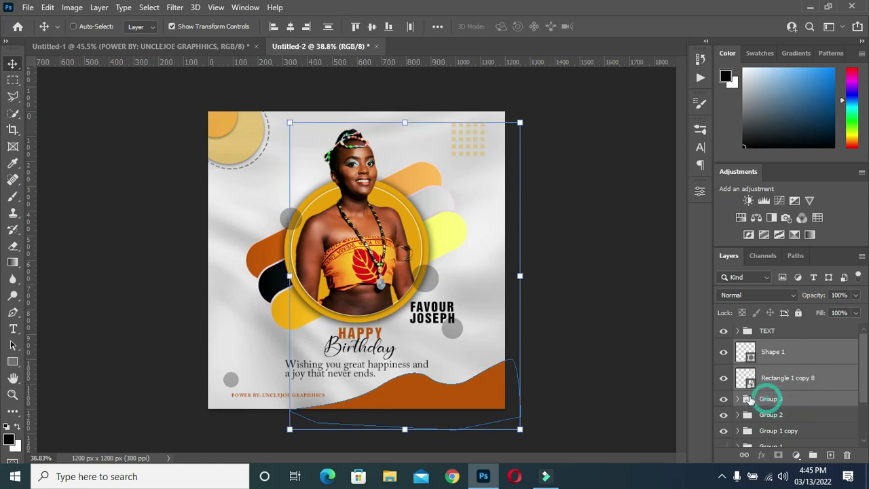
pyautogui.hotkey('ctrl', 'g')
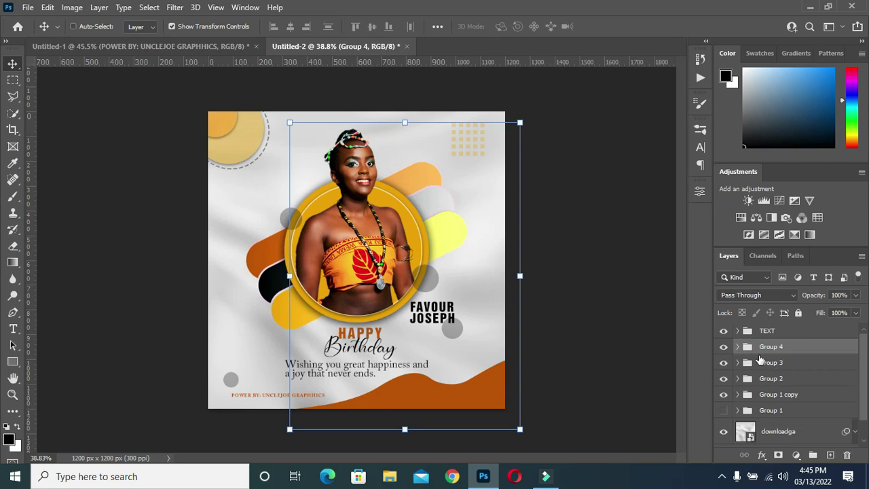
pyautogui.doubleClick(769, 347)
pyautogui.write('DESIGN')
pyautogui.press('Return')
pyautogui.click(602, 309)
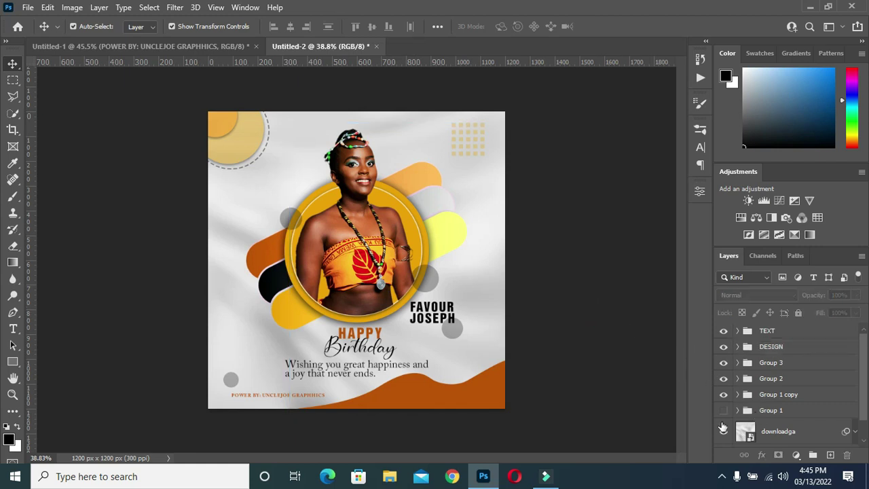
pyautogui.click(773, 429)
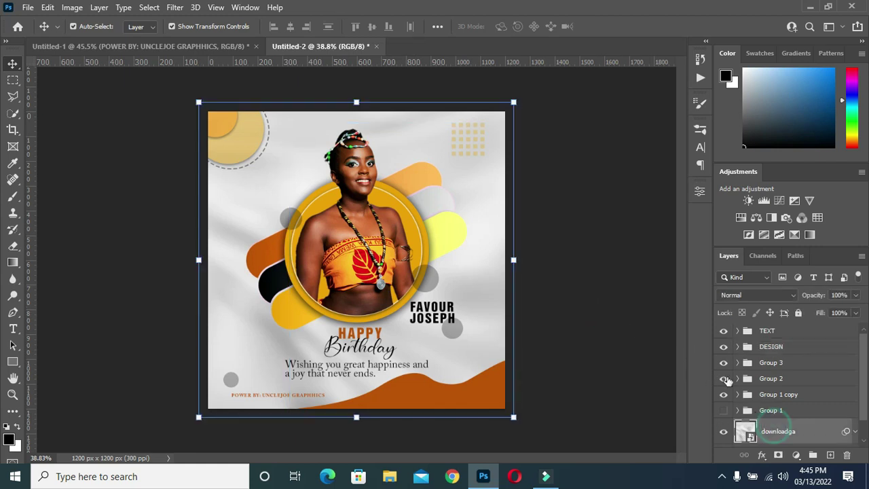
pyautogui.click(153, 44)
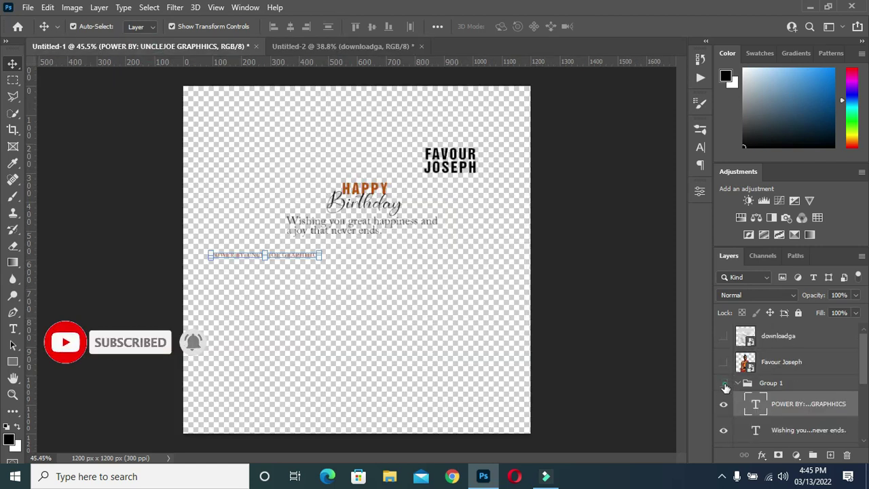
pyautogui.click(724, 385)
pyautogui.click(724, 362)
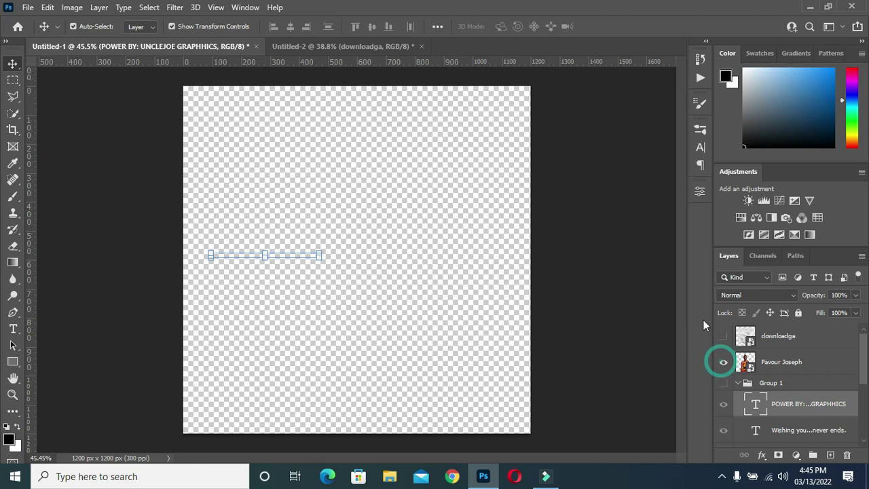
pyautogui.click(358, 194)
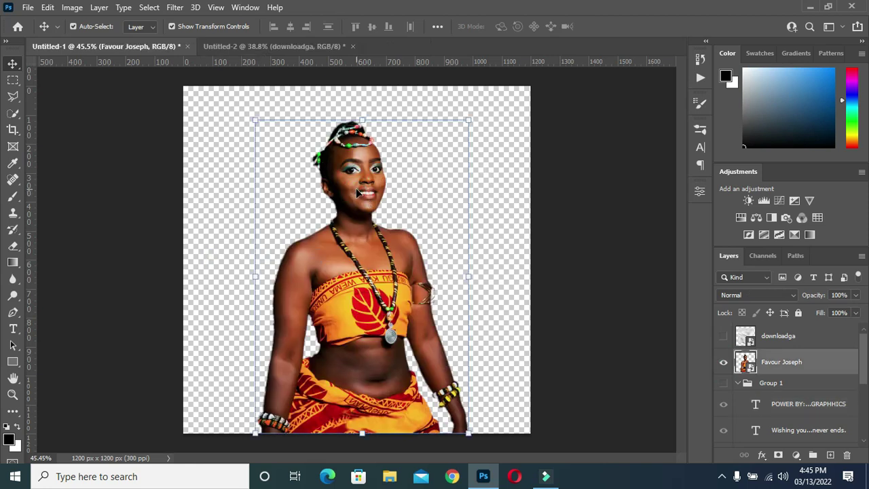
pyautogui.moveTo(357, 193)
pyautogui.mouseDown()
pyautogui.moveTo(280, 53)
pyautogui.moveTo(303, 99)
pyautogui.mouseUp()
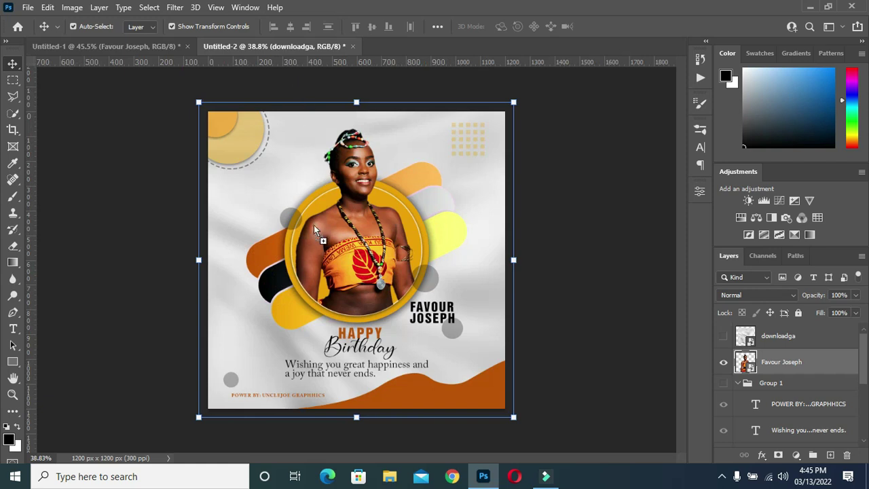
pyautogui.moveTo(287, 202); pyautogui.dragTo(289, 206)
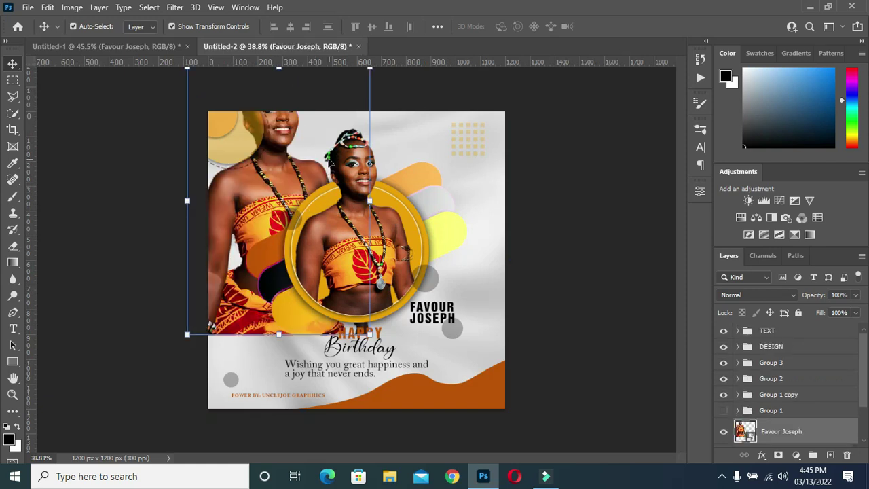
# - Scale the photo to 19.45% and place it at the flyer's left behind the frame
pyautogui.moveTo(369, 203)
pyautogui.mouseDown()
pyautogui.moveTo(314, 260)
pyautogui.moveTo(313, 251)
pyautogui.mouseUp()
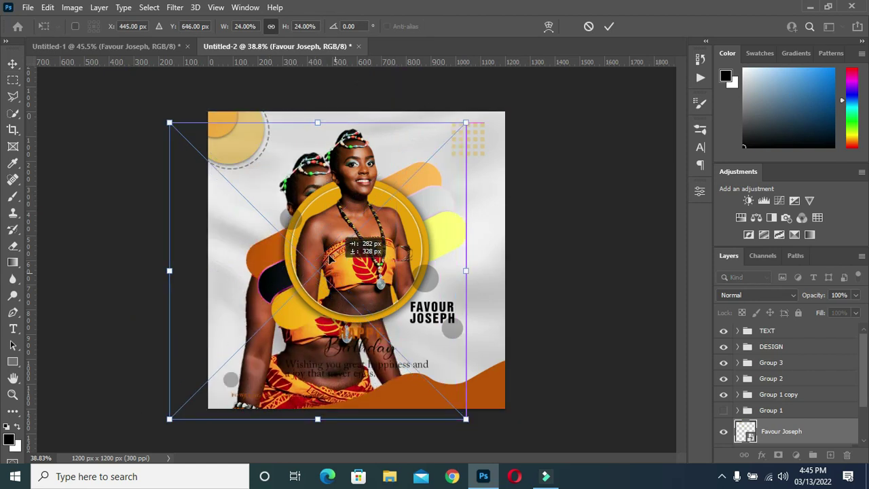
pyautogui.moveTo(313, 251); pyautogui.dragTo(305, 243)
pyautogui.moveTo(442, 93); pyautogui.dragTo(385, 149)
pyautogui.moveTo(263, 214); pyautogui.dragTo(273, 197)
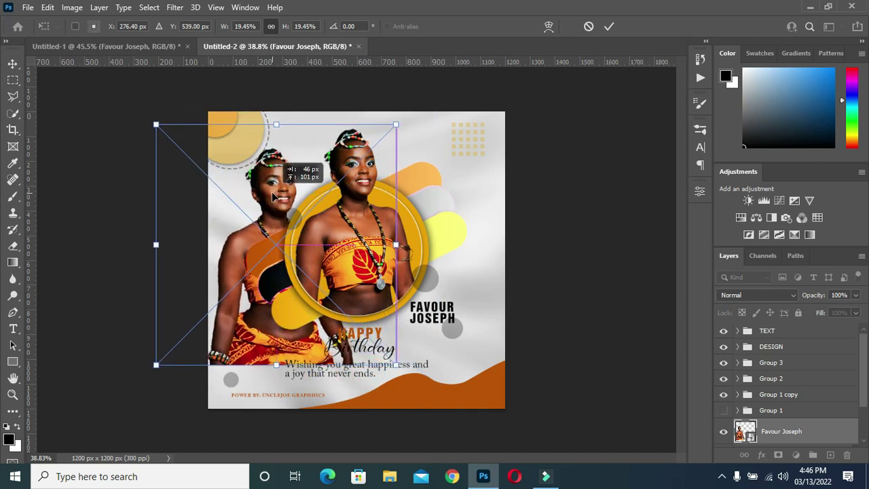
pyautogui.scroll(2, 268, 275)
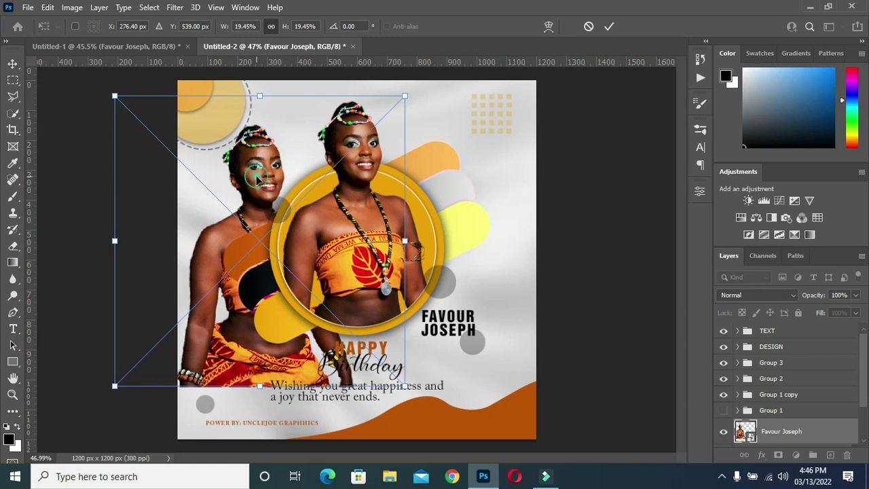
pyautogui.press('Return')
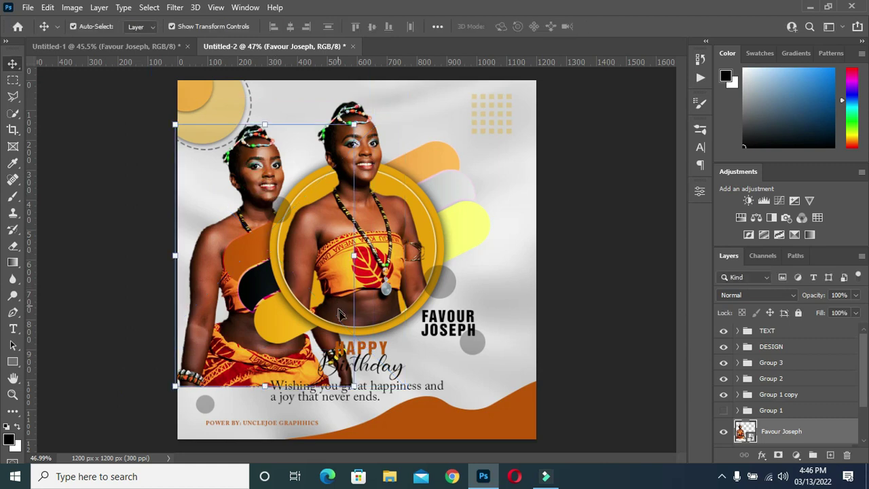
# - Fade the duplicate photo's bottom out with a layer mask and an upward gradient
pyautogui.click(778, 453)
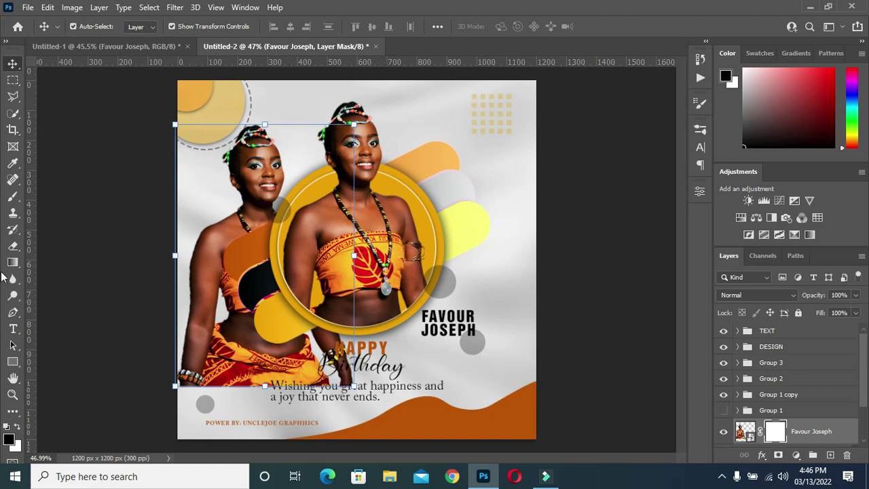
pyautogui.click(13, 263)
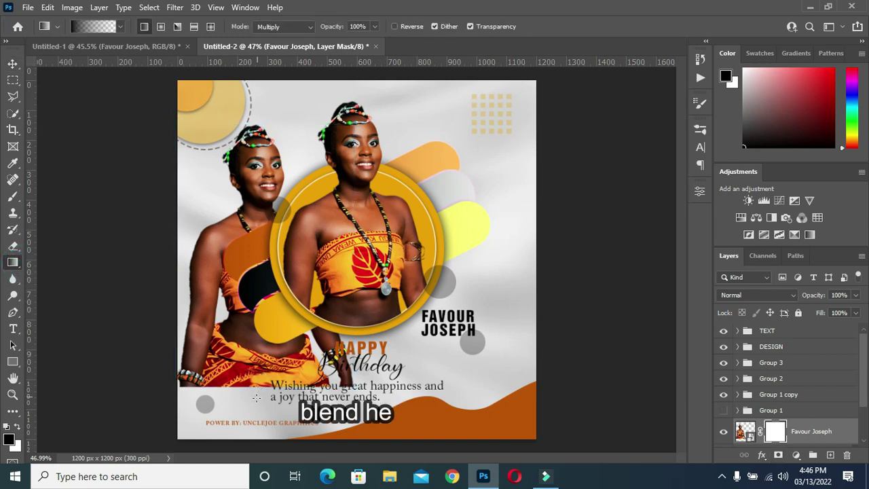
pyautogui.moveTo(248, 401); pyautogui.dragTo(261, 346)
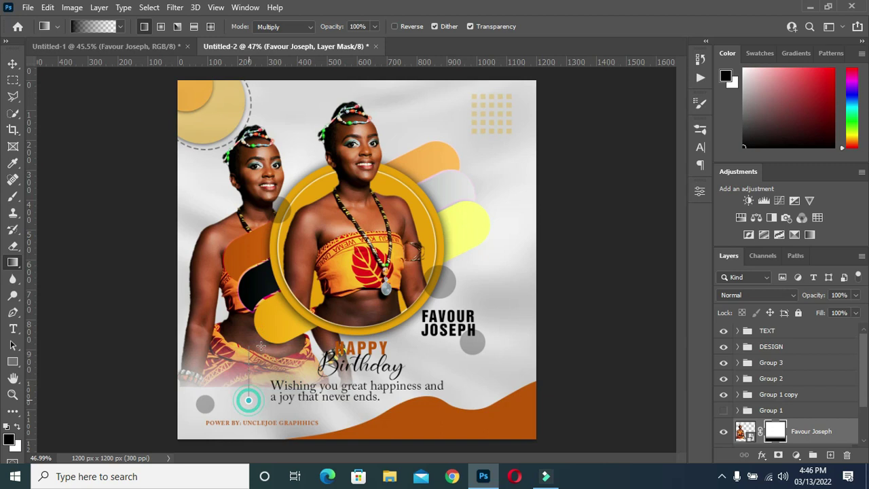
pyautogui.moveTo(239, 393); pyautogui.dragTo(255, 307)
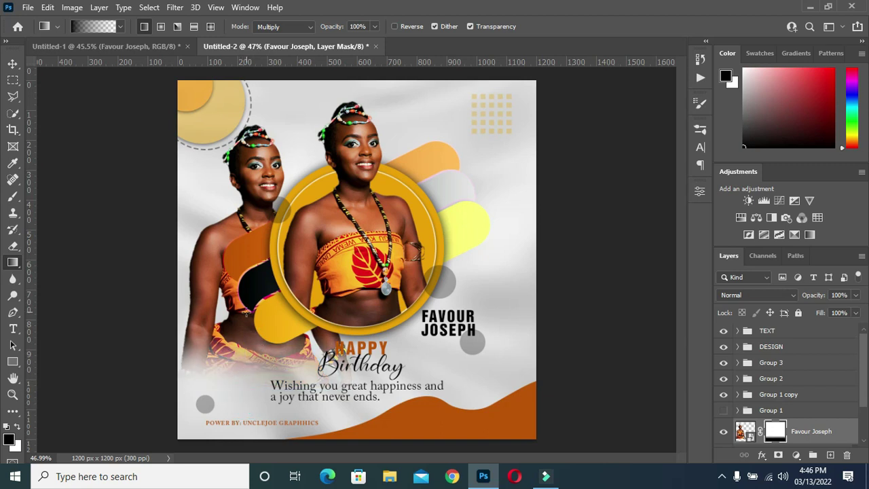
pyautogui.click(14, 62)
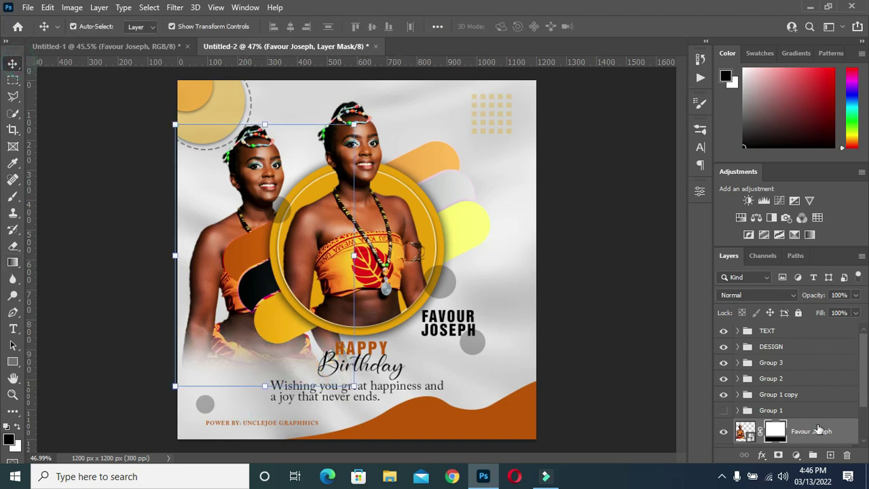
pyautogui.rightClick(813, 430)
pyautogui.click(710, 248)
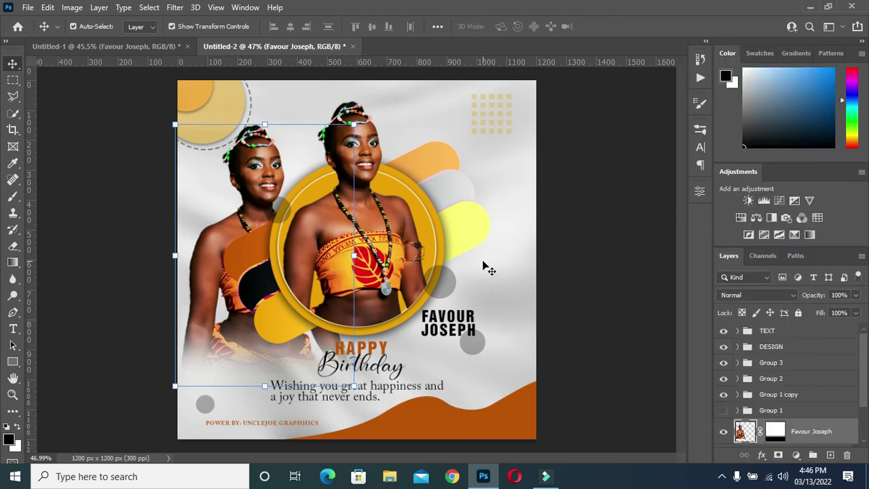
pyautogui.hotkey('ctrl', 'shift', 'u')
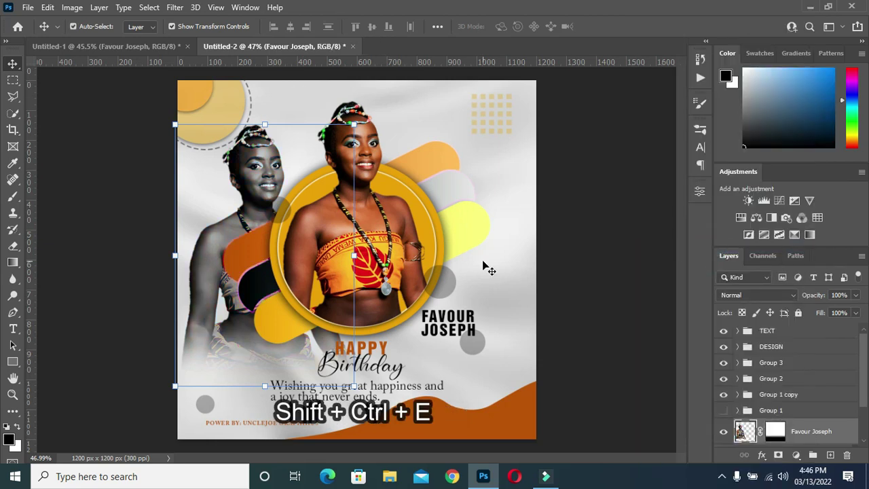
pyautogui.click(847, 295)
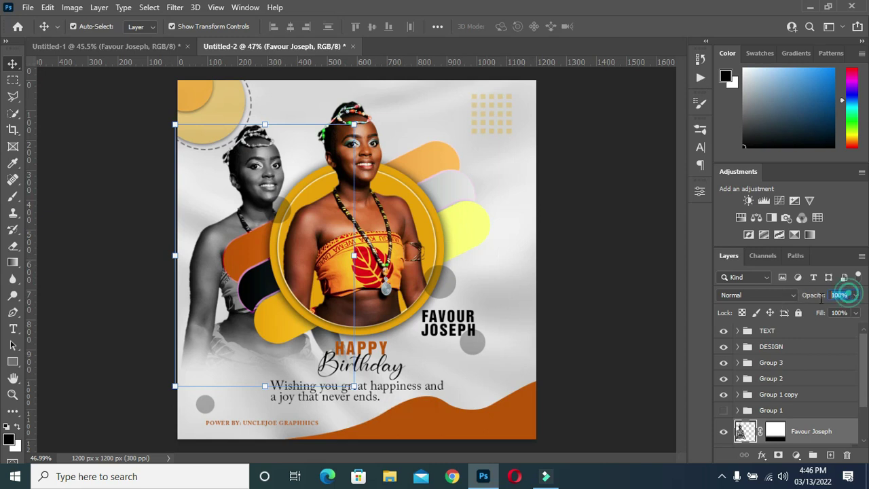
pyautogui.write('16')
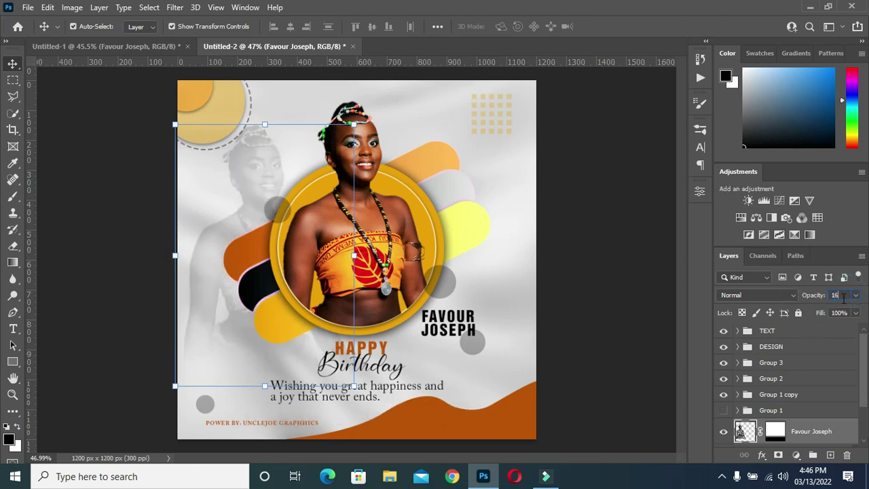
pyautogui.click(843, 295)
pyautogui.press('Return')
pyautogui.click(640, 276)
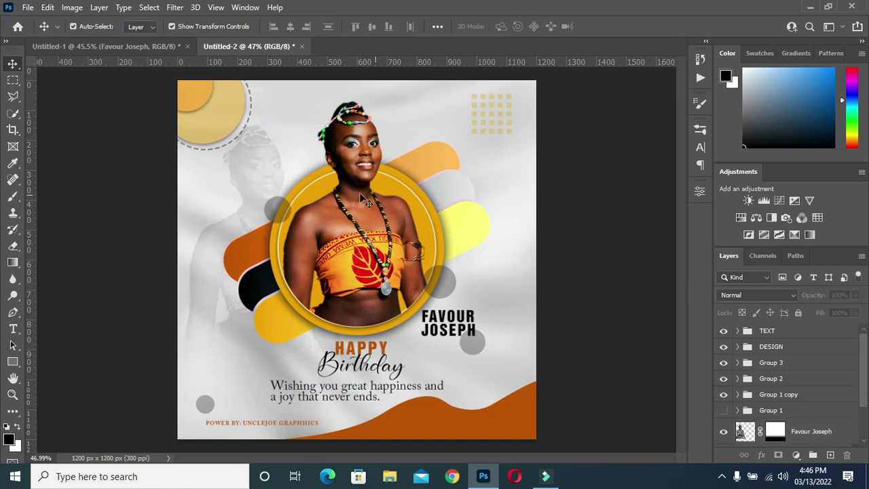
pyautogui.scroll(-2, 319, 221)
pyautogui.scroll(2, 319, 221)
pyautogui.scroll(-1, 318, 218)
pyautogui.scroll(1, 318, 218)
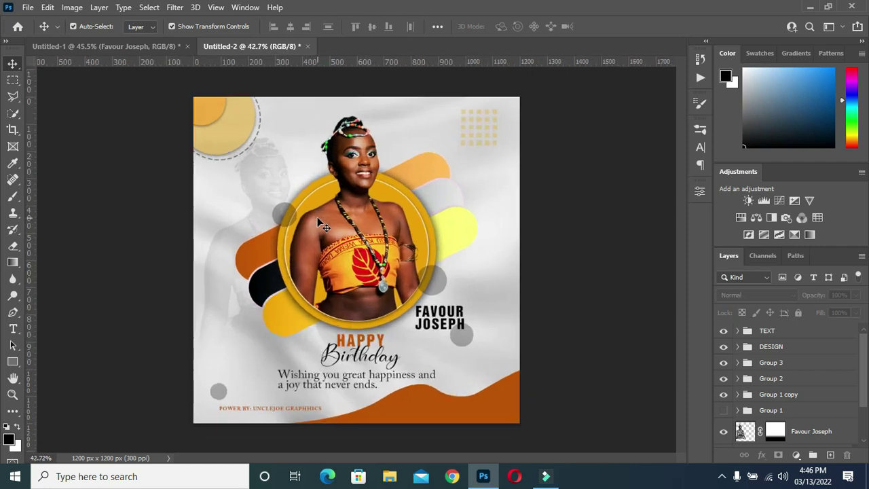
pyautogui.scroll(1, 397, 235)
pyautogui.scroll(-1, 397, 234)
pyautogui.click(568, 218)
pyautogui.scroll(2, 406, 308)
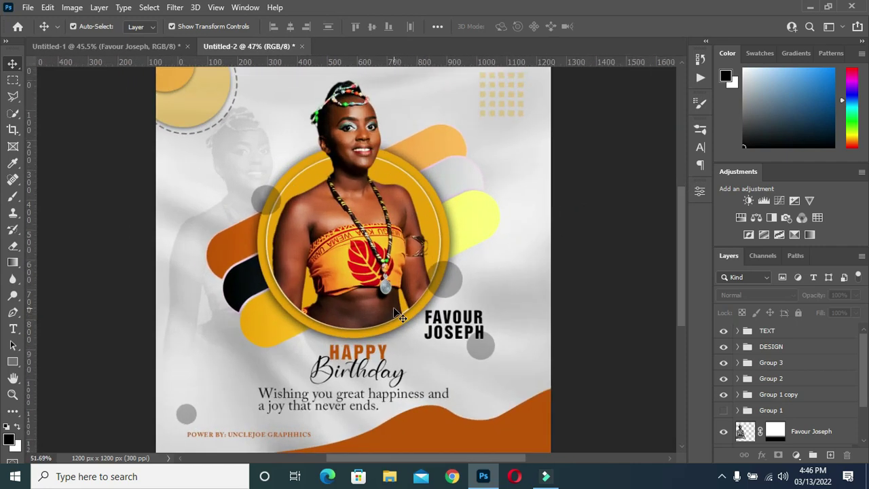
pyautogui.scroll(-1, 516, 198)
pyautogui.scroll(-1, 516, 198)
pyautogui.scroll(2, 395, 231)
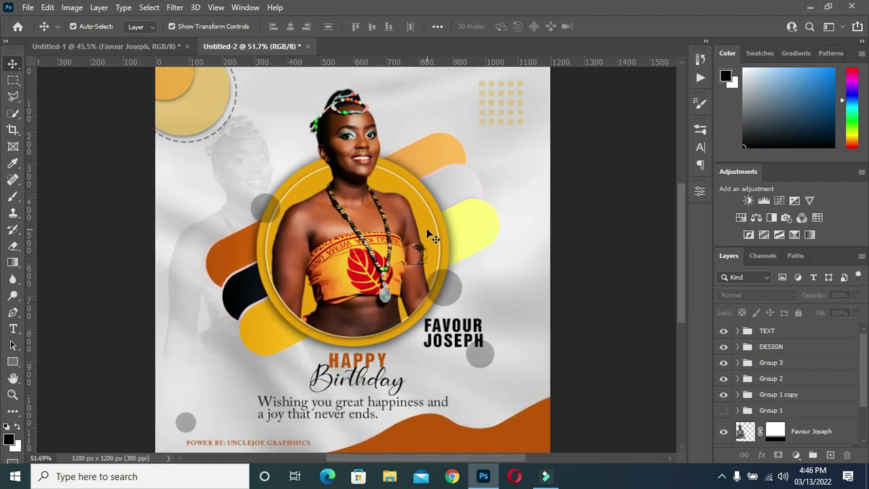